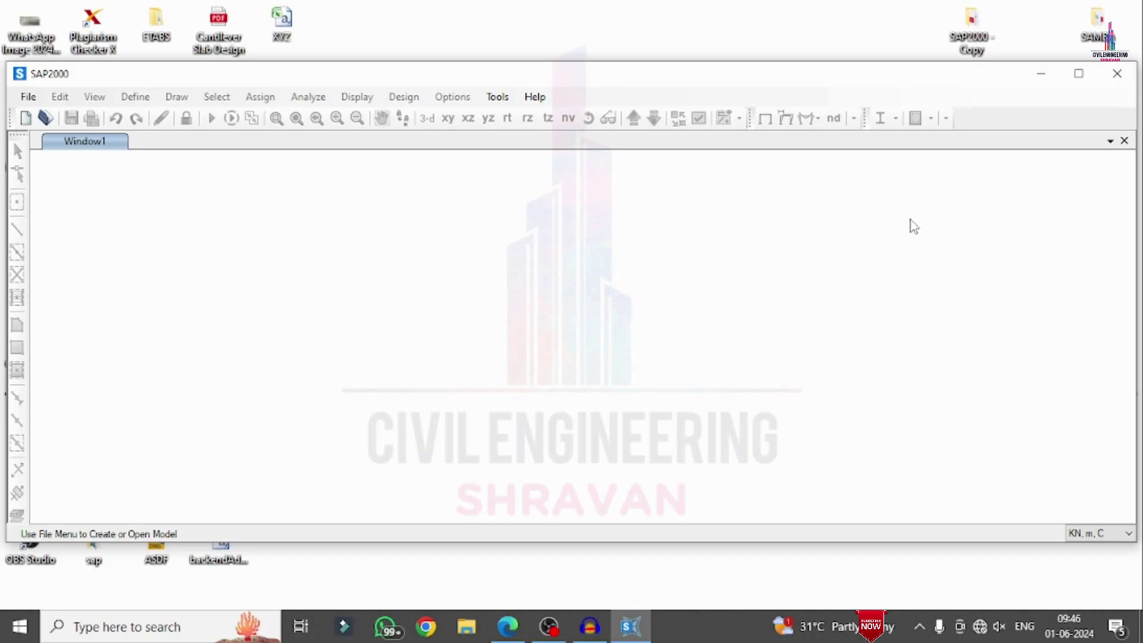
Start a new model from default settings with KN, m, C units and the 3D Frames template.
click(1079, 74)
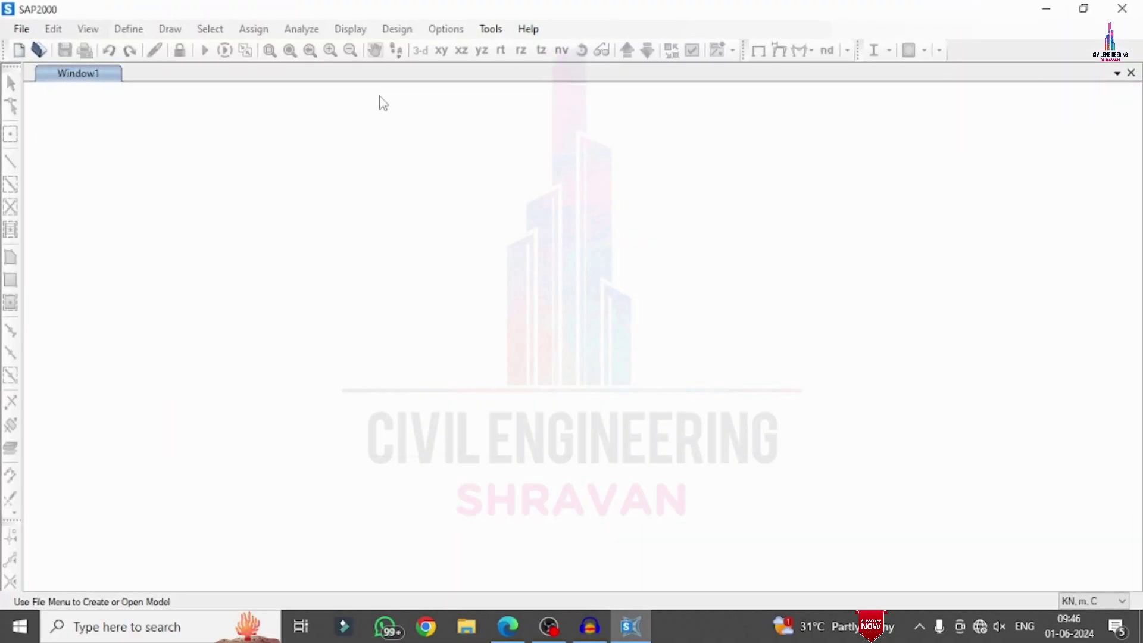
click(20, 28)
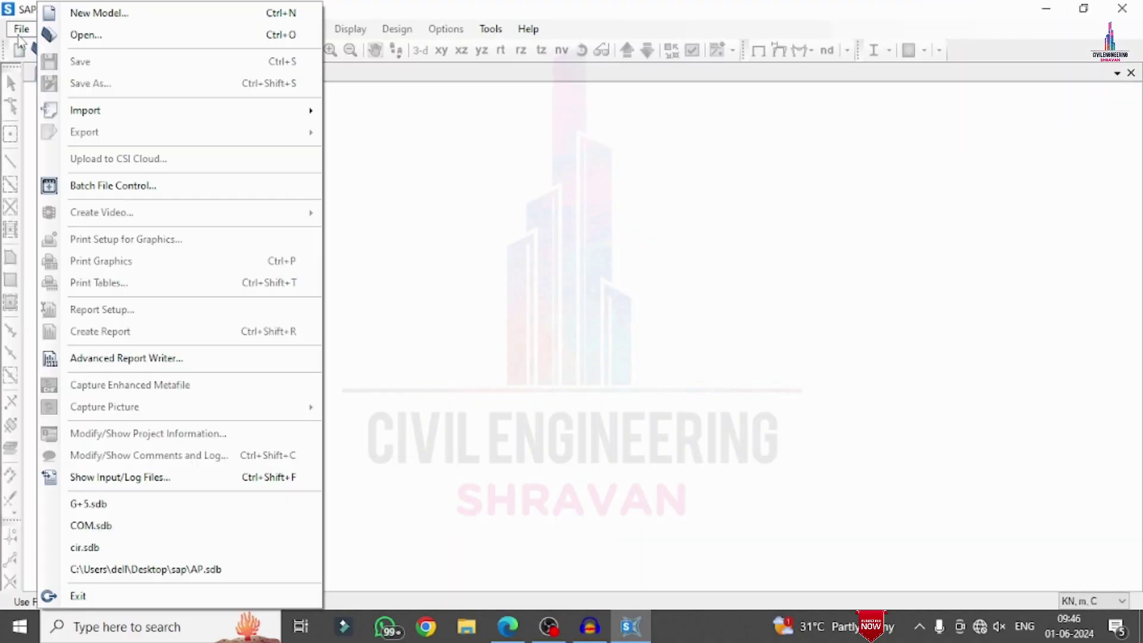
click(95, 13)
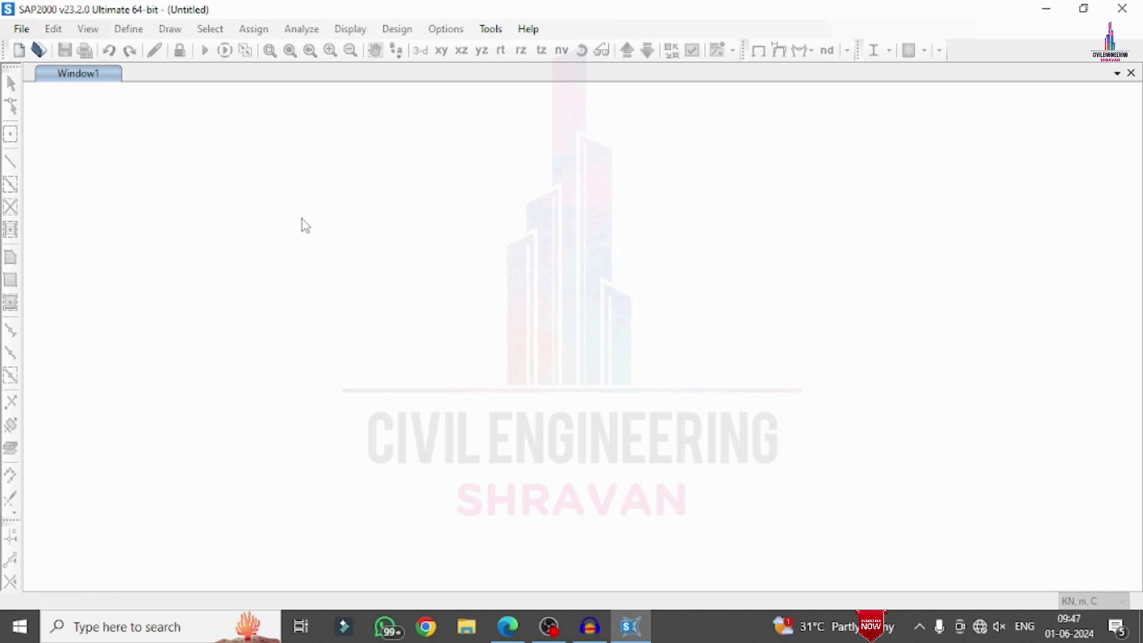
key(ctrl+n)
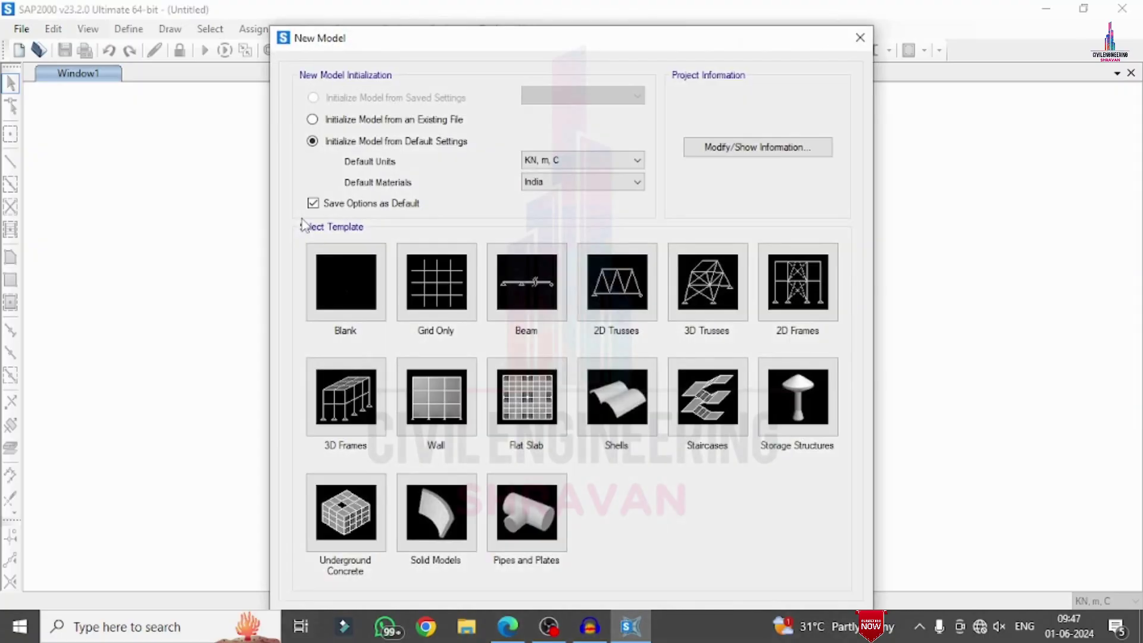
click(530, 160)
click(536, 225)
click(326, 420)
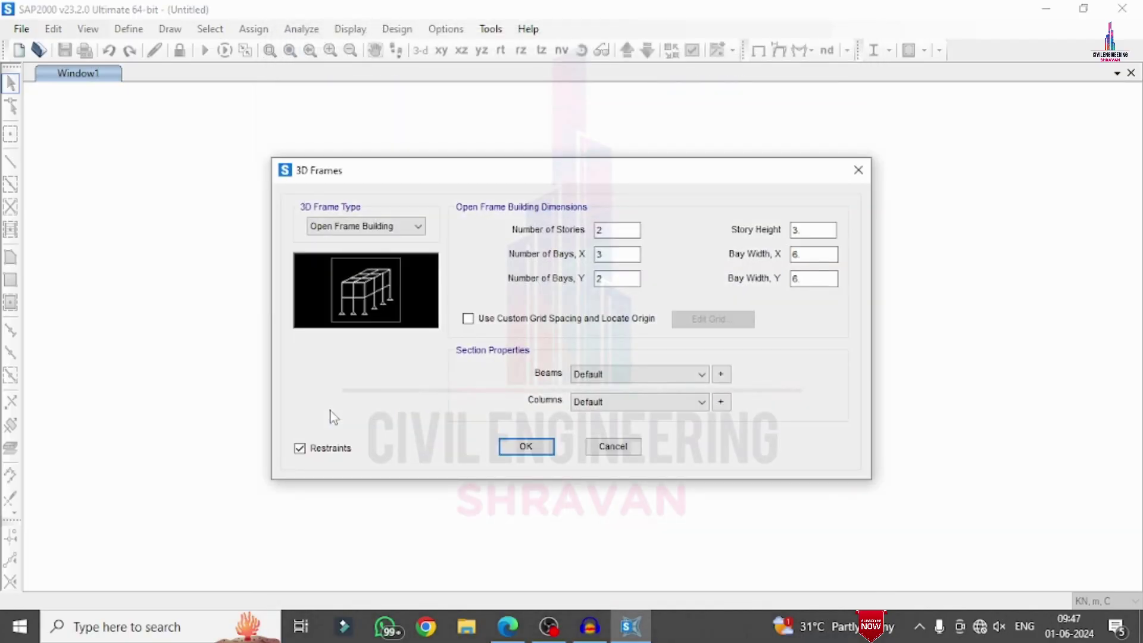
Set the open frame building to 10 stories, with 9 bays of 3 m width in both X and Y.
double_click(617, 227)
text(10)
key(Tab)
key(Tab)
text(9)
key(Tab)
text(3)
key(Tab)
text(9)
key(Tab)
text(3)
Start a new concrete rectangular frame section from the beam section properties.
click(655, 377)
click(658, 387)
click(721, 375)
click(686, 212)
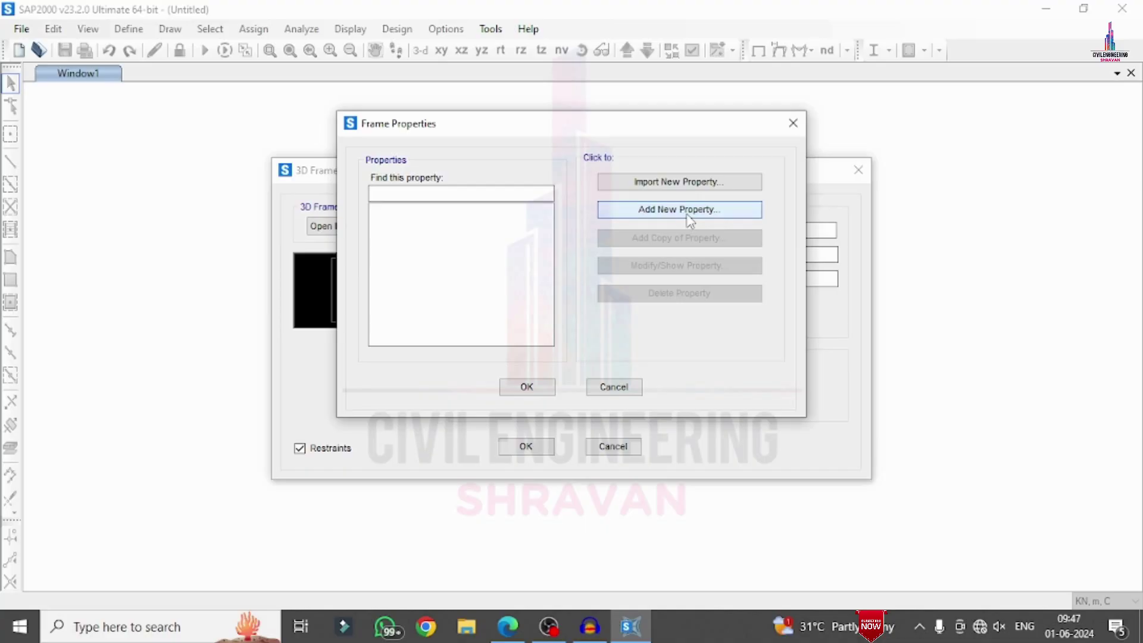
click(604, 152)
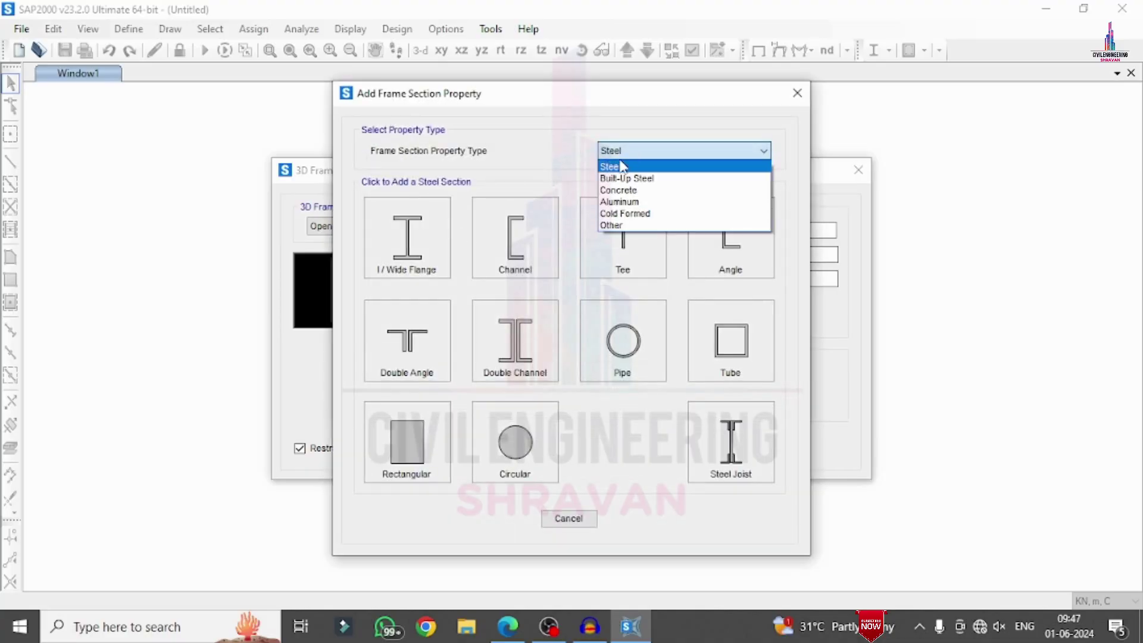
click(605, 190)
click(415, 241)
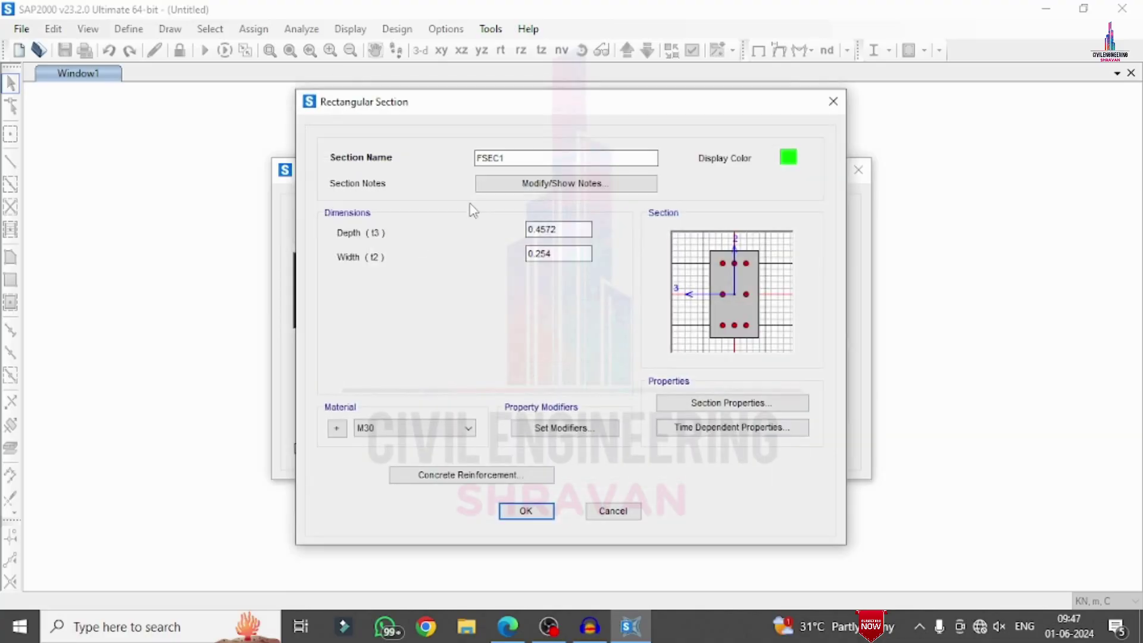
Name the section C and set its depth and width to 0.69 m, keeping M30 as its material.
text(C)
drag(557, 229, 538, 231)
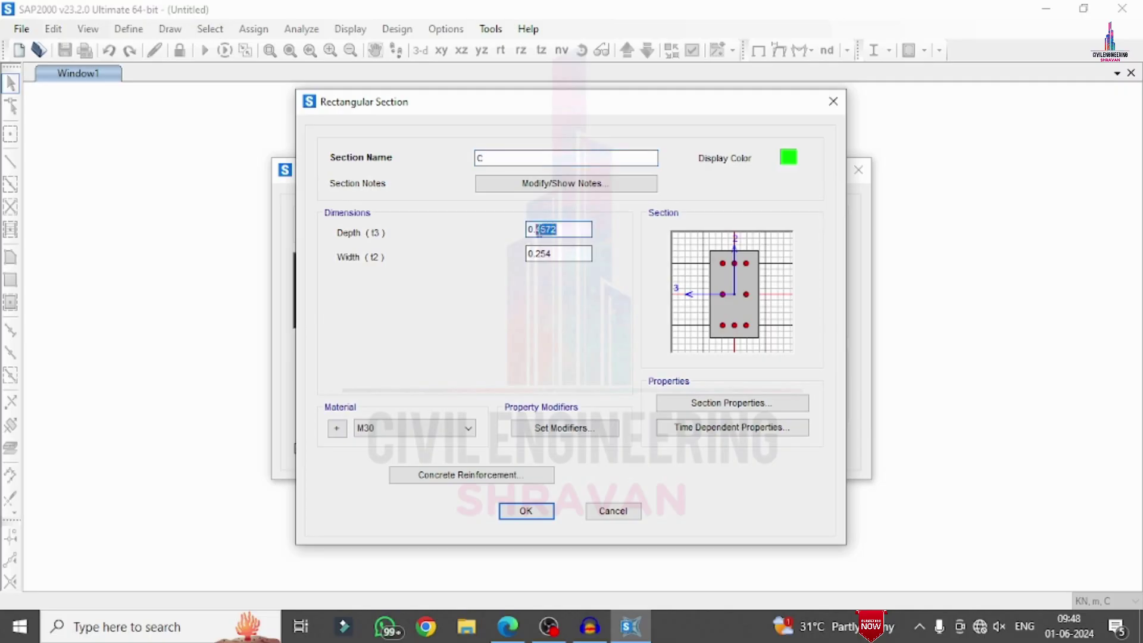
text(69)
key(Tab)
text(0.69)
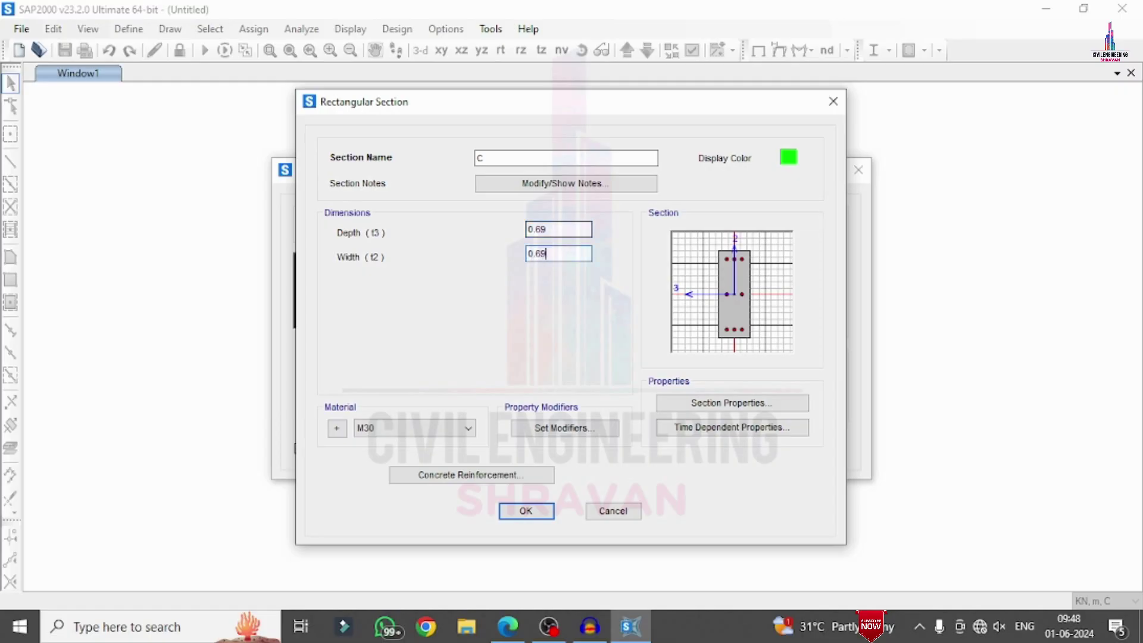
click(390, 434)
click(390, 435)
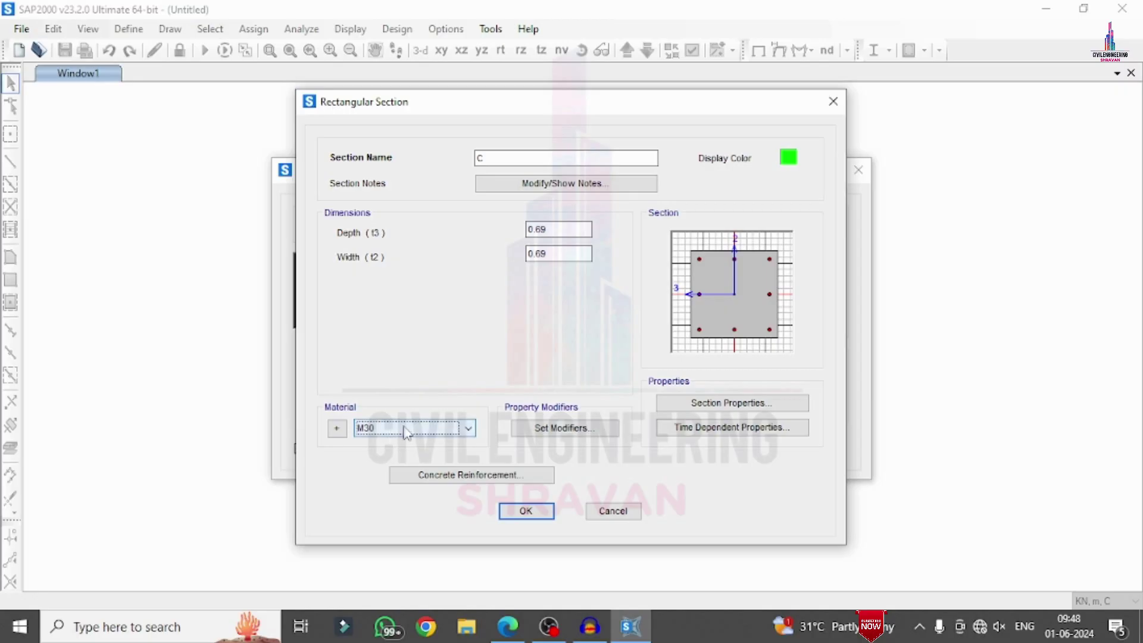
Set section C's column reinforcement to 4 longitudinal bars along both the 3-dir and 2-dir faces, with bar size 16d.
click(434, 473)
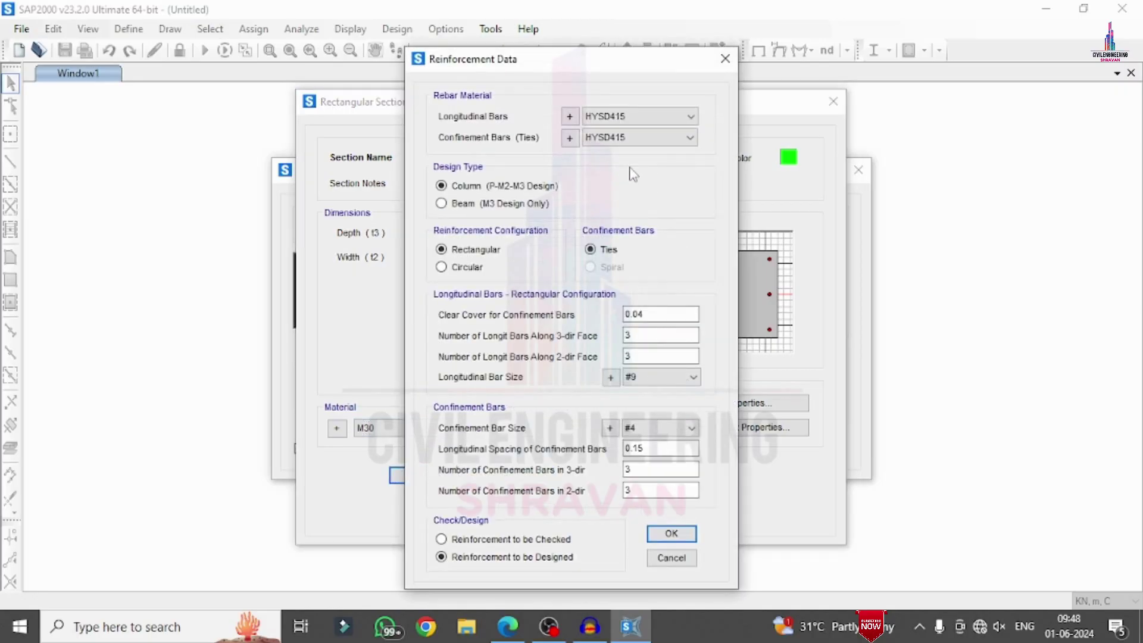
double_click(643, 335)
text(4)
key(Tab)
text(4)
click(661, 377)
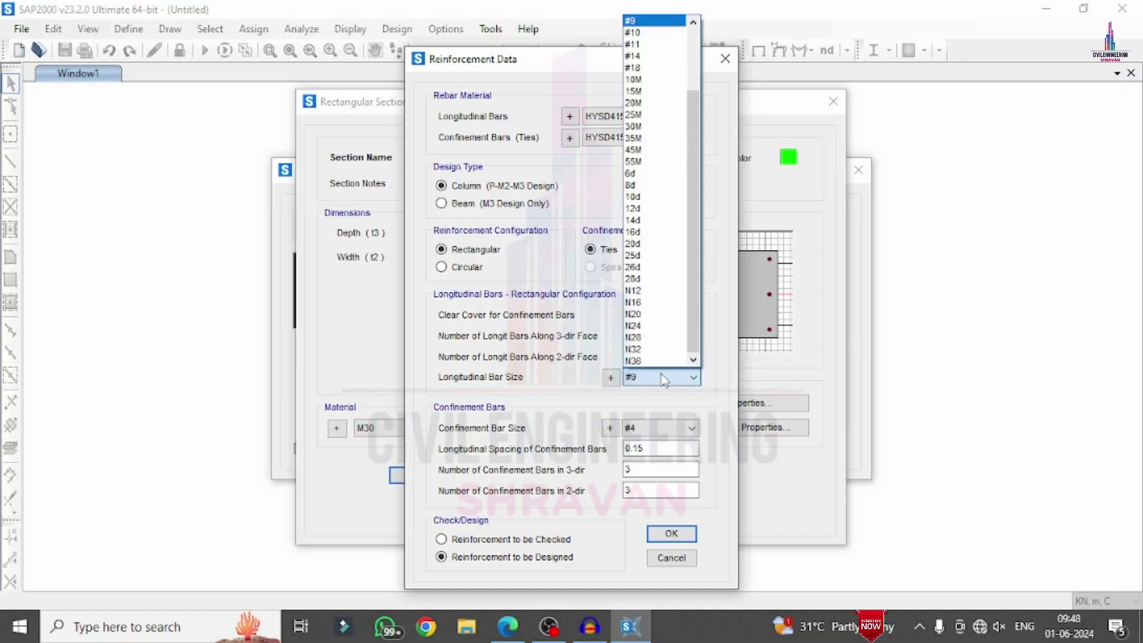
click(651, 232)
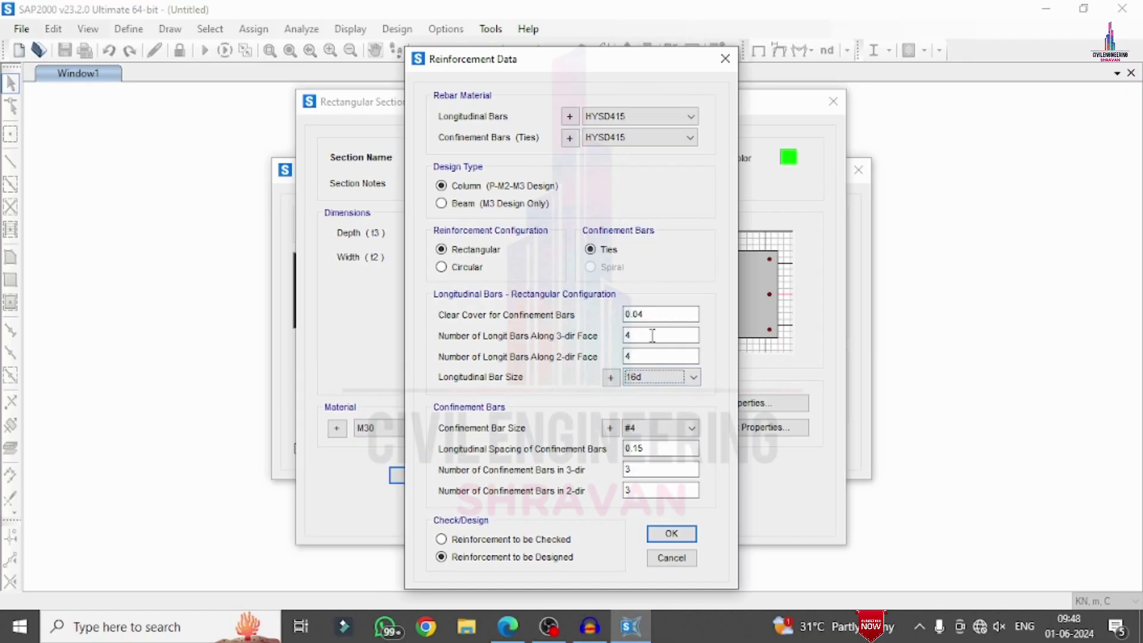
Set the confinement bar size to 8d and save section C with its reinforcement.
click(659, 430)
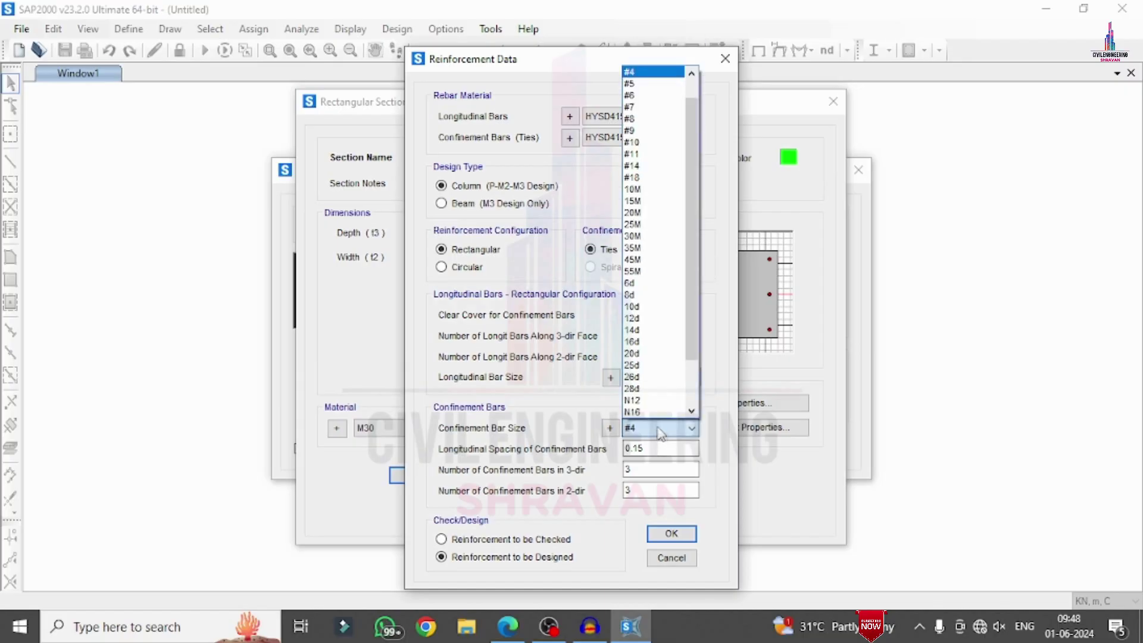
click(655, 295)
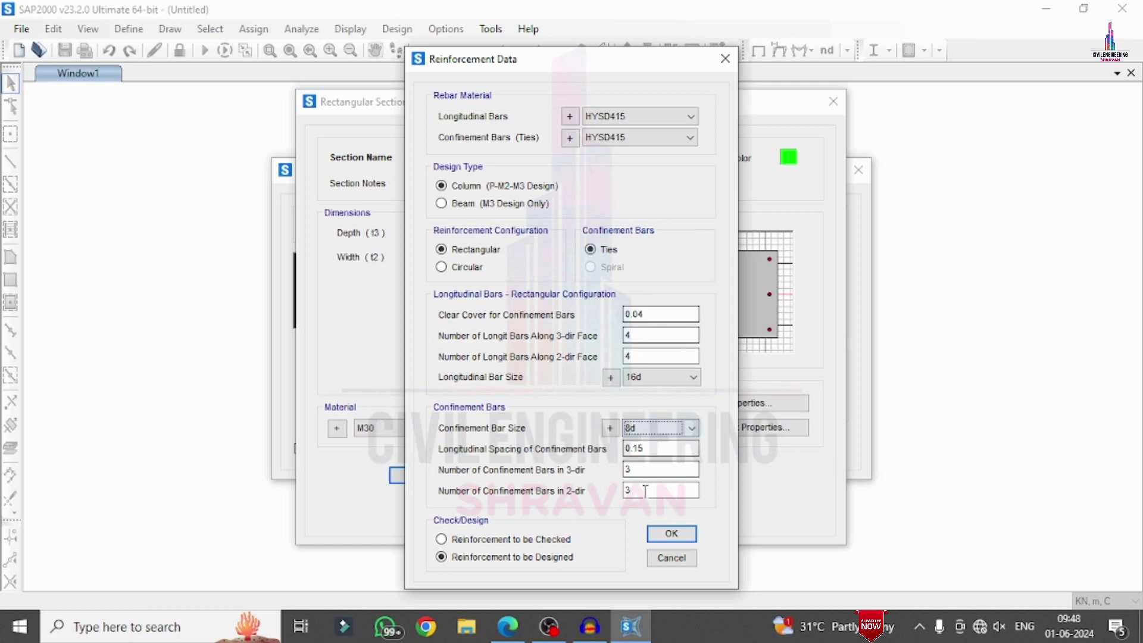
click(670, 533)
click(526, 510)
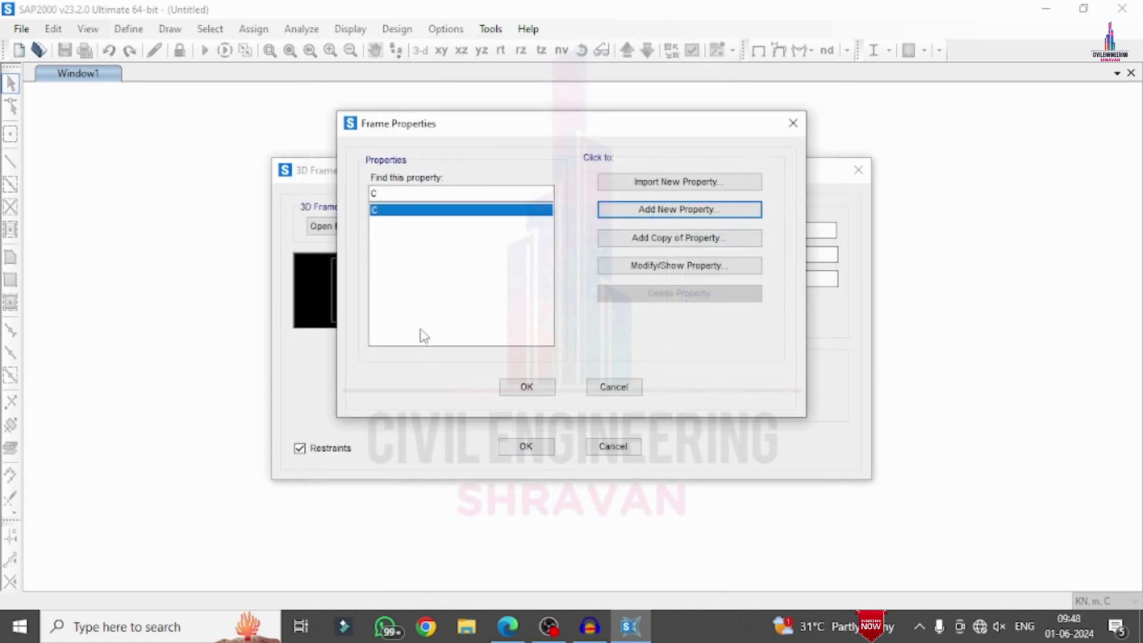
Add a concrete rectangular section B, 0.46 m deep and 0.3 m wide, with its reinforcement design type set to Beam (M3 Design Only).
click(647, 205)
click(409, 237)
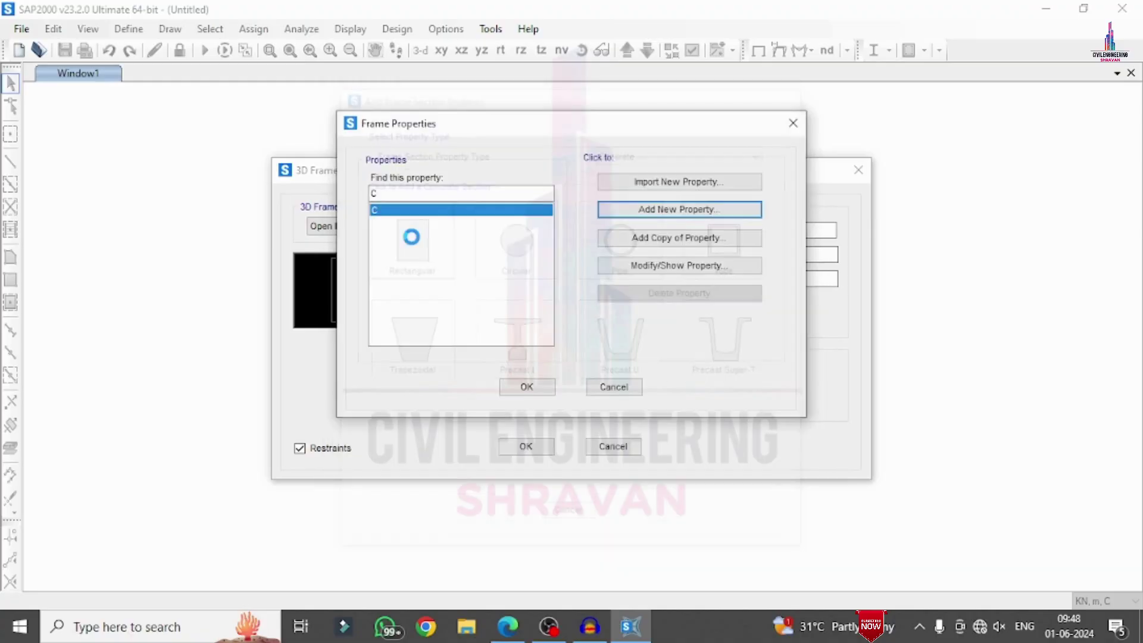
double_click(548, 159)
text(B)
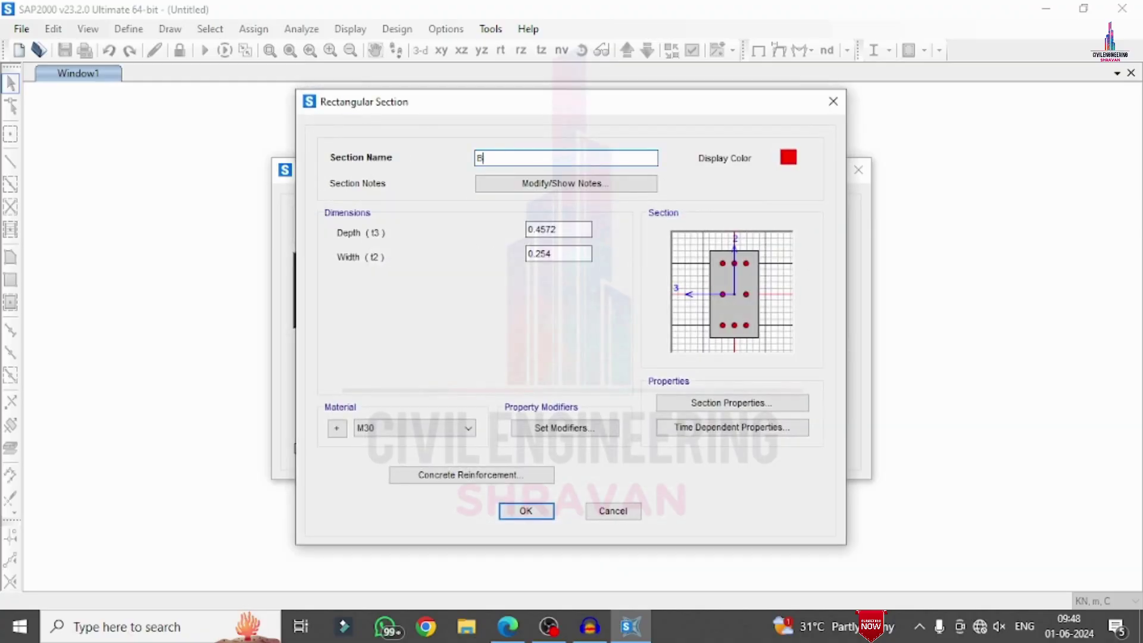
drag(560, 229, 543, 229)
text(6)
key(Tab)
text(0.3)
click(402, 475)
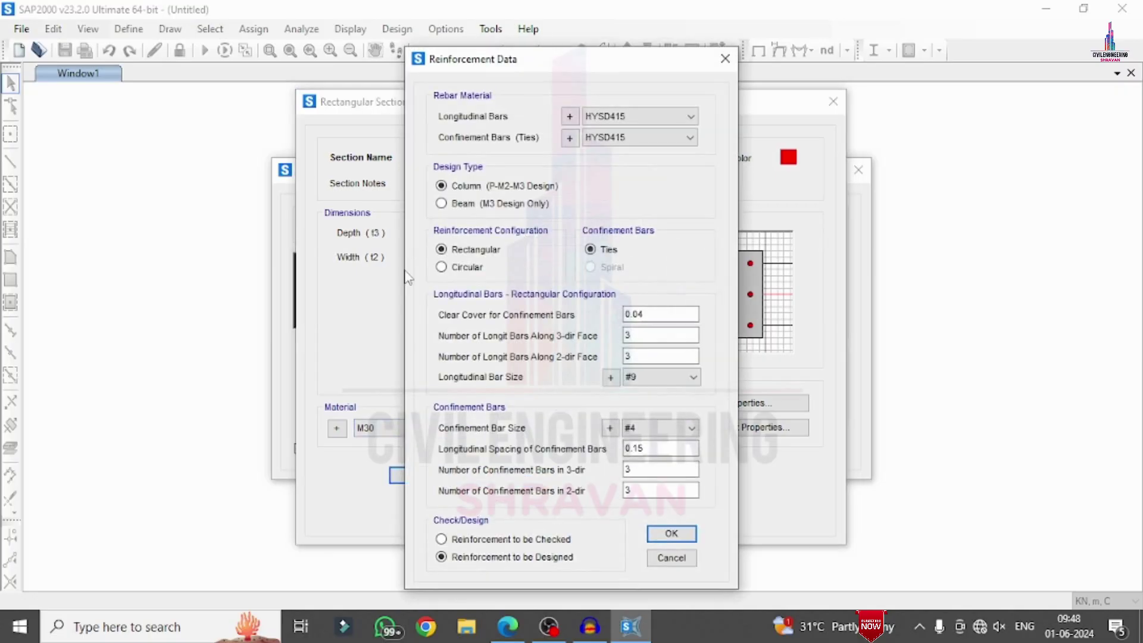
click(441, 203)
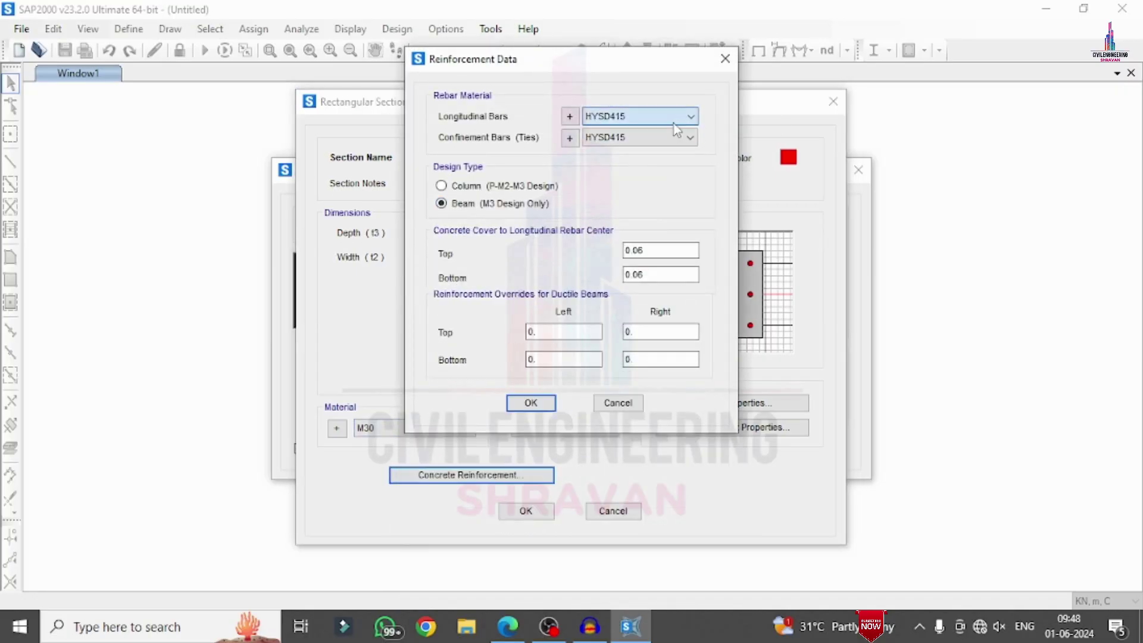
click(570, 116)
click(611, 262)
click(539, 279)
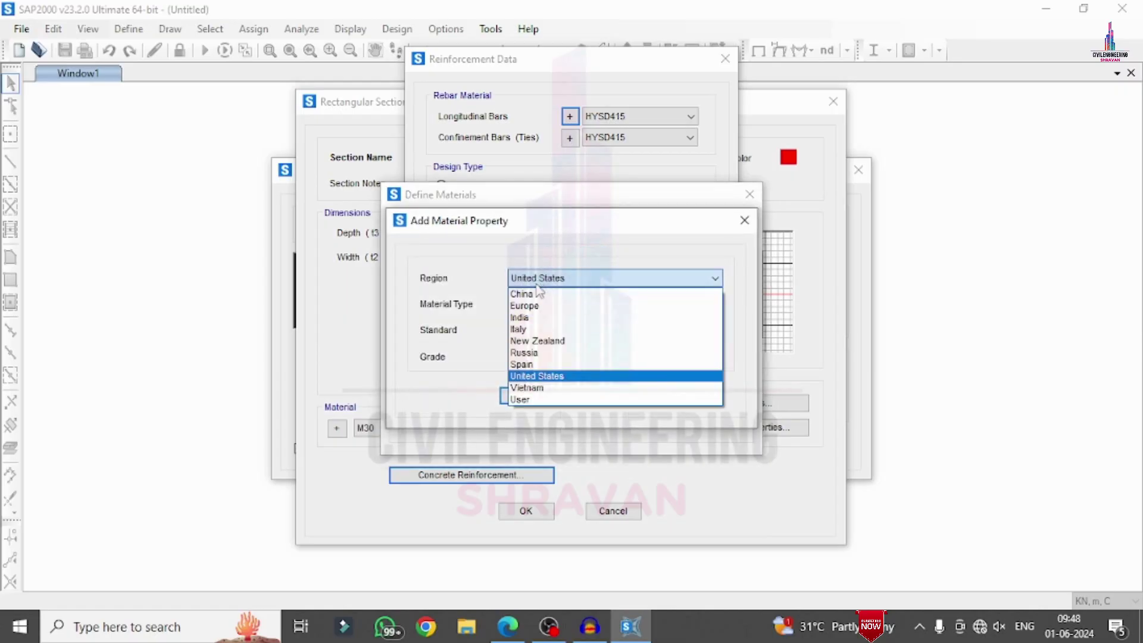
click(520, 317)
click(536, 304)
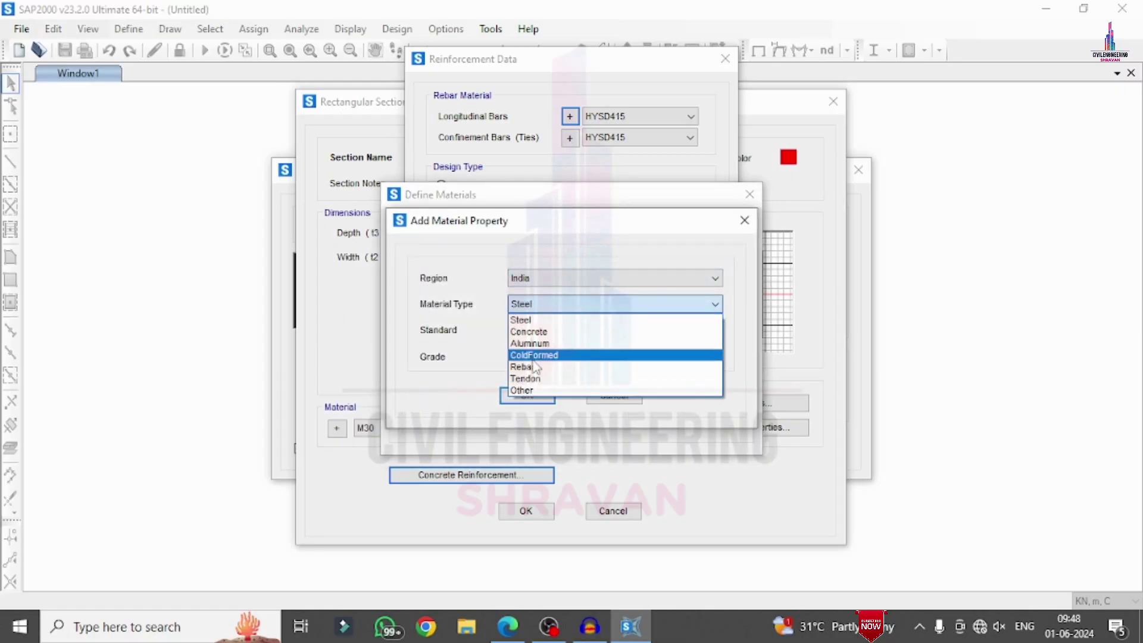
click(522, 367)
click(547, 356)
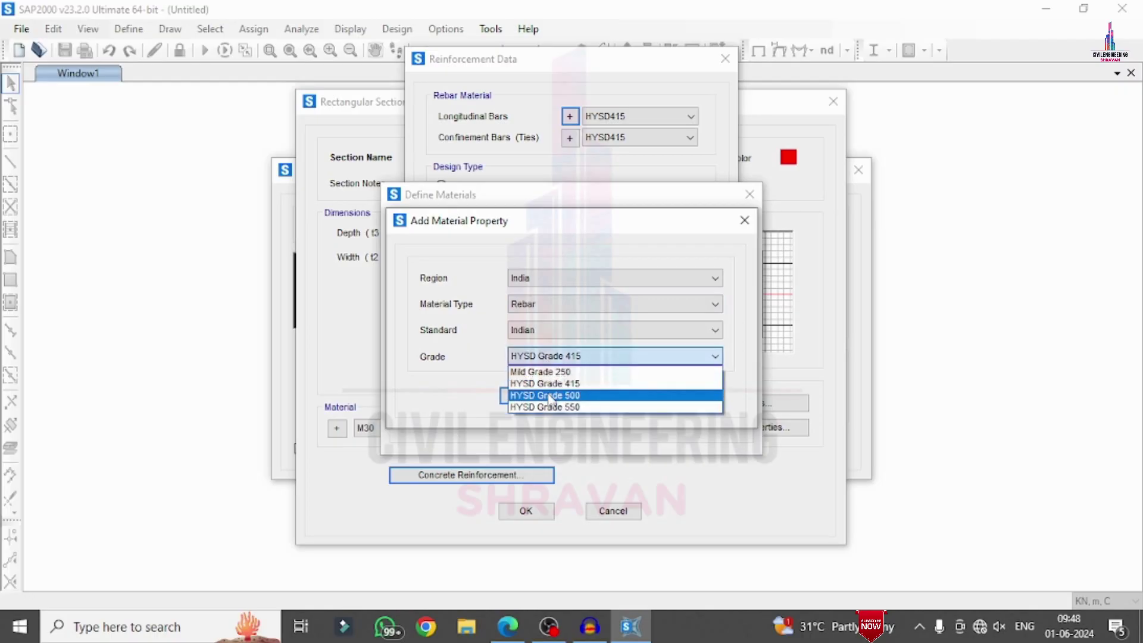
click(549, 396)
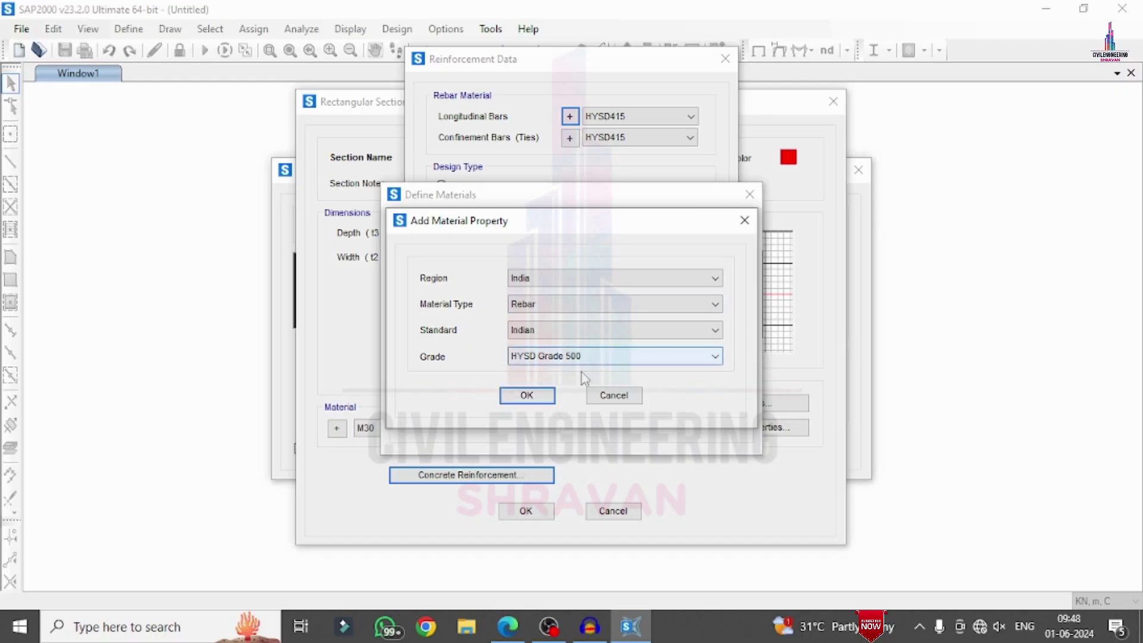
click(612, 398)
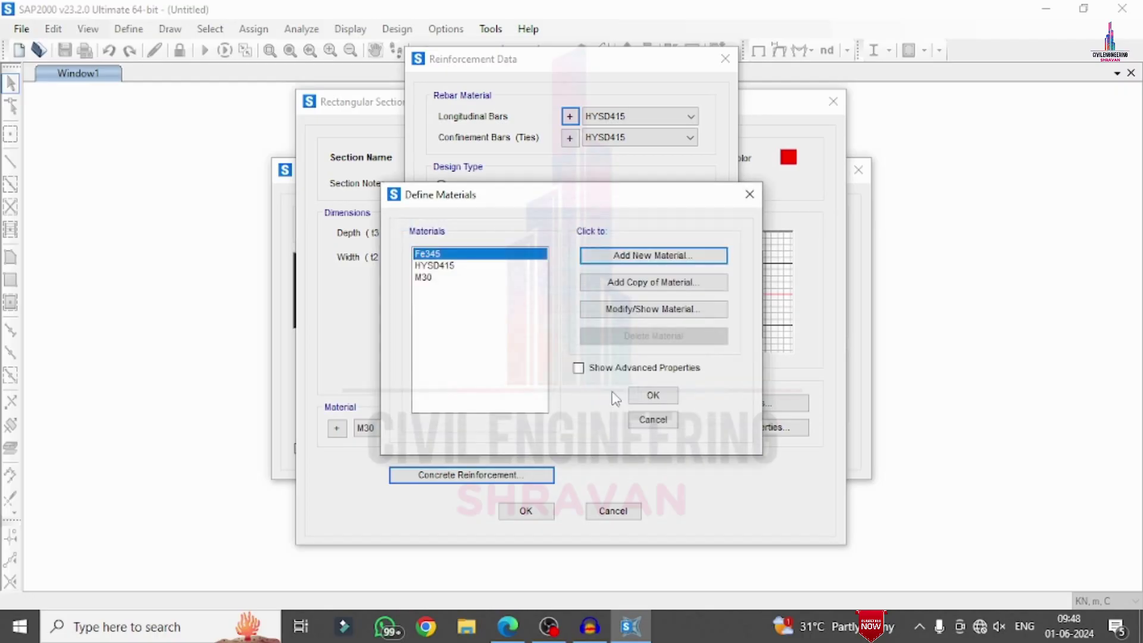
click(653, 398)
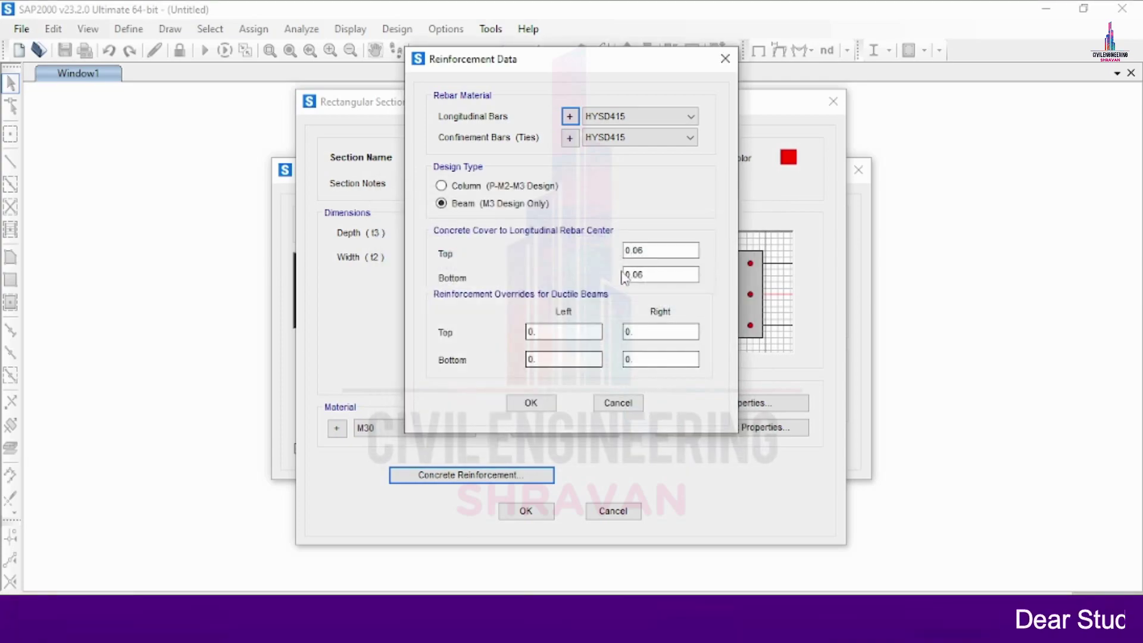
Set section B's top and bottom concrete cover to 0.03 m and save the section.
click(639, 250)
text(3)
key(Tab)
text(0.03)
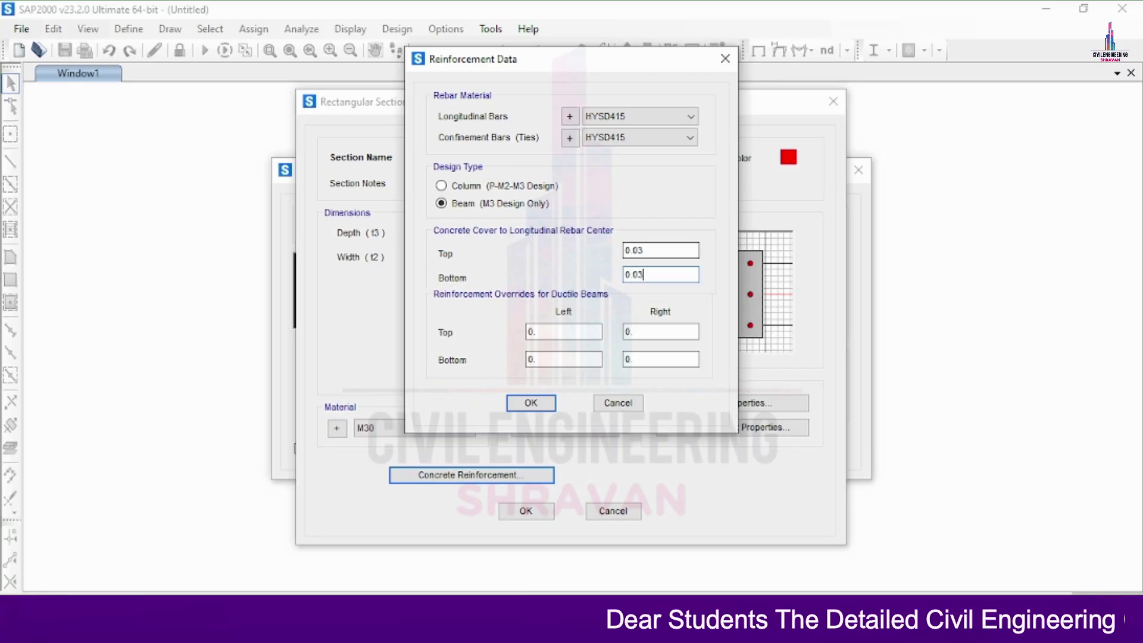
click(536, 402)
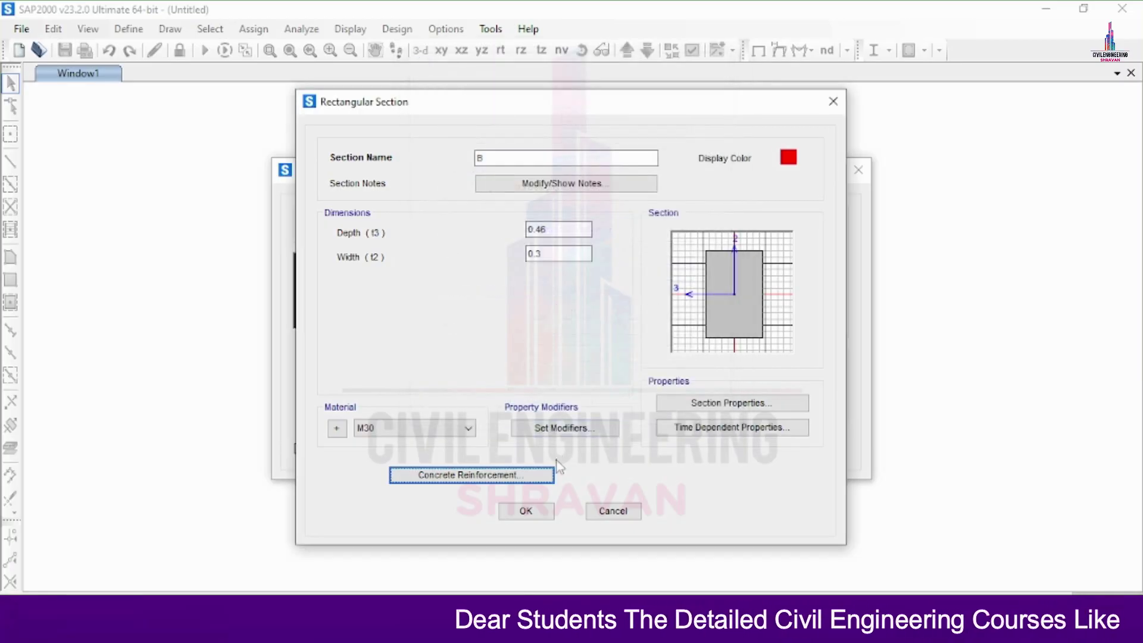
click(526, 510)
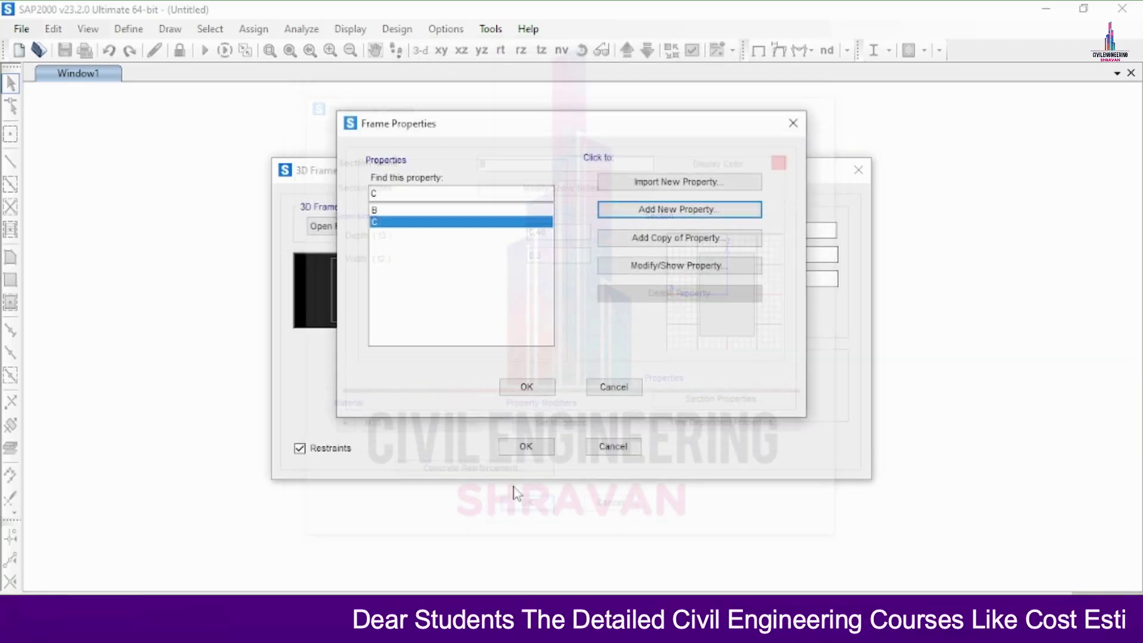
Review the dimensions and material of frame section C.
click(381, 222)
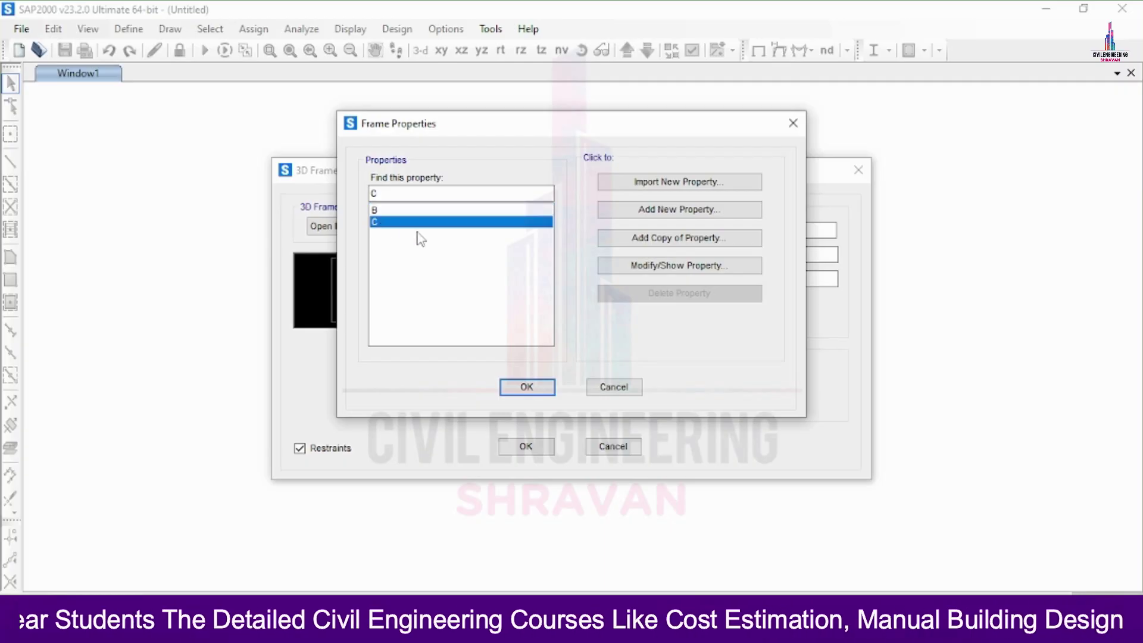
click(697, 266)
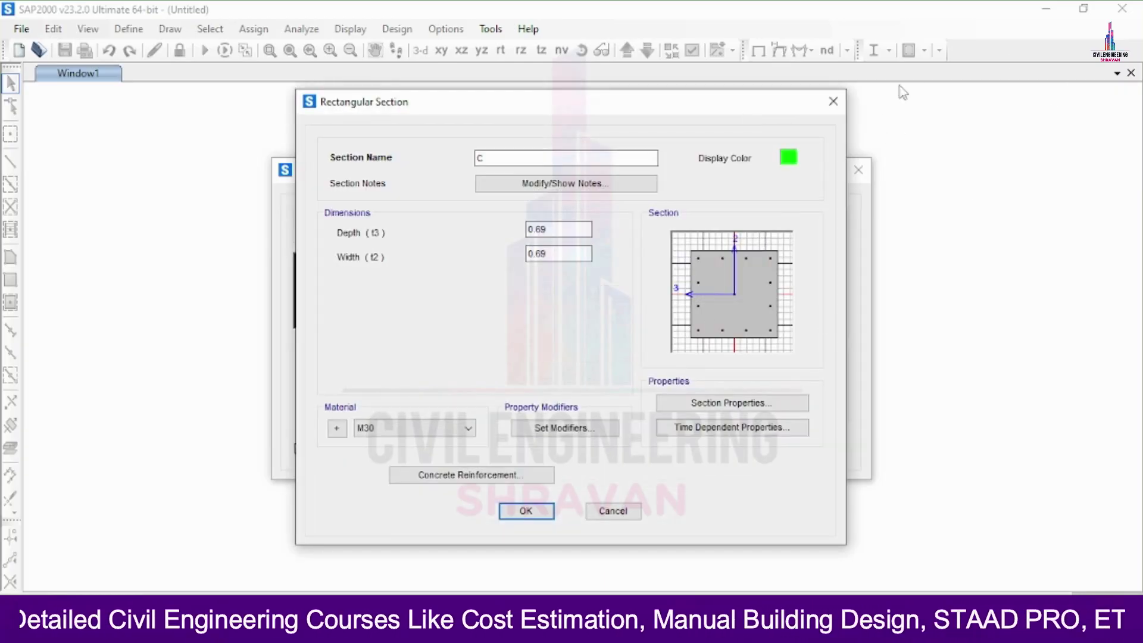
click(834, 102)
Set section B's depth to 0.69 m, save the section and finish the frame property definitions.
click(375, 211)
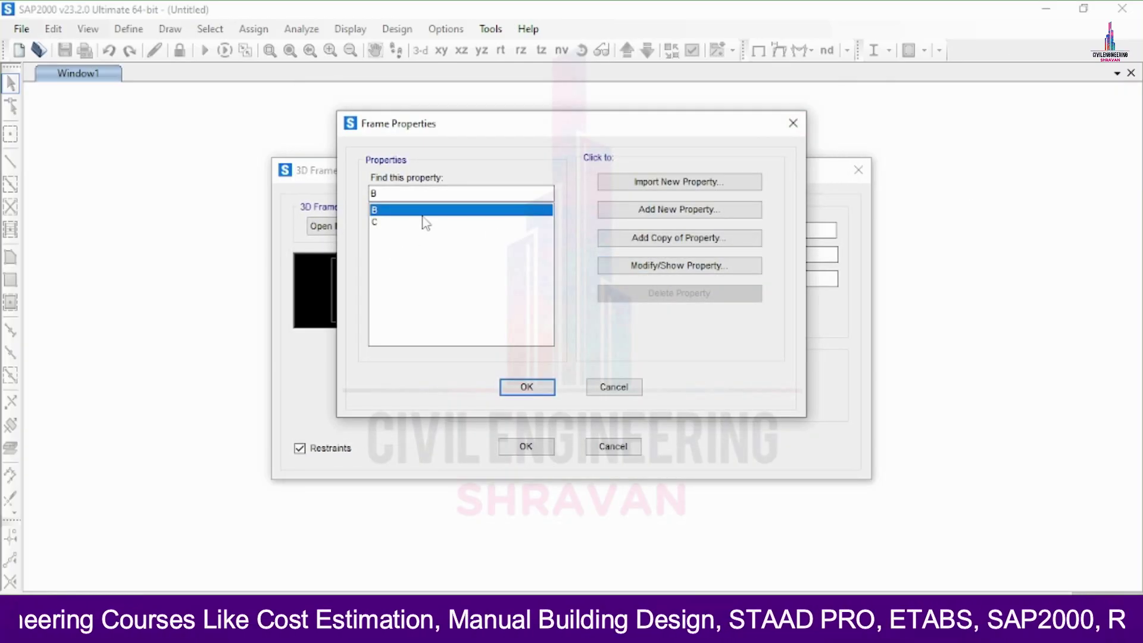
click(679, 265)
click(548, 230)
drag(556, 230, 538, 234)
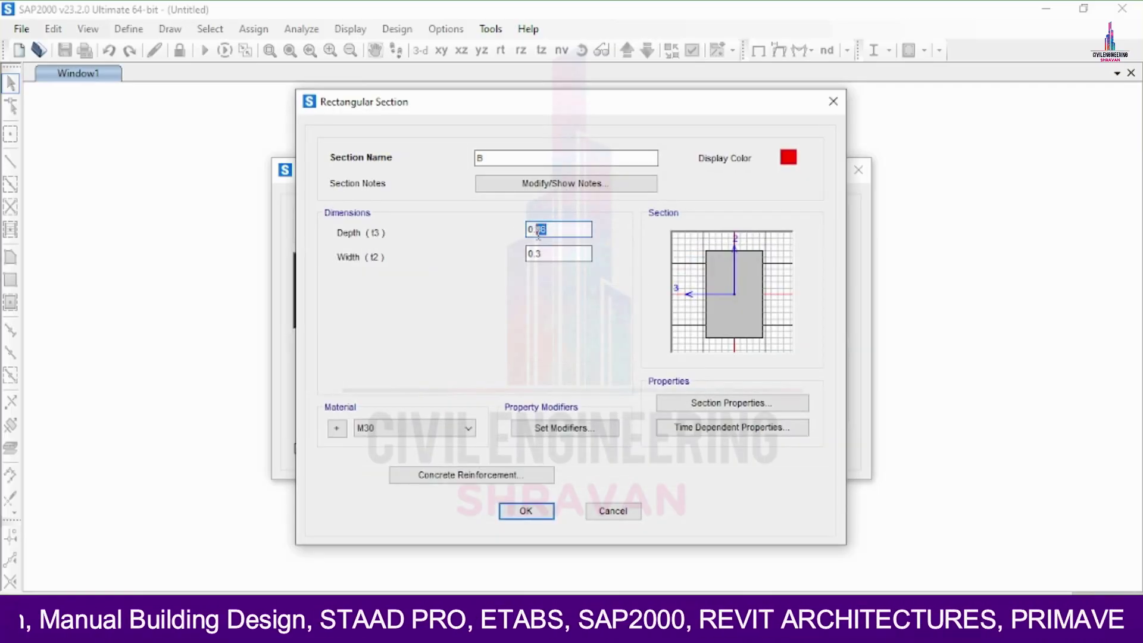
text(69)
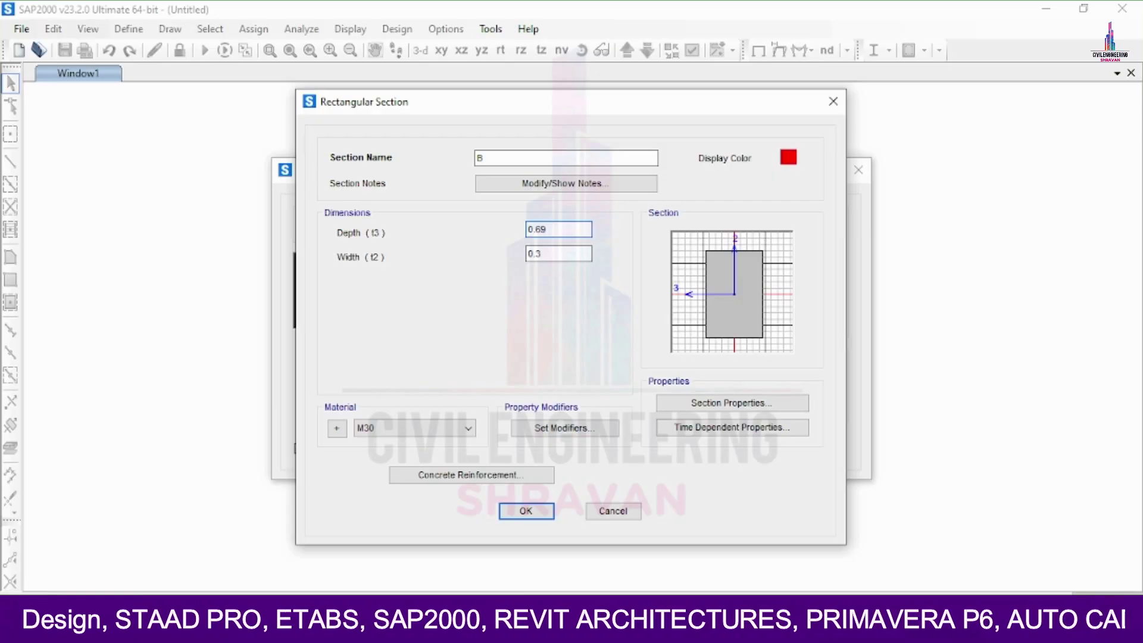
click(526, 511)
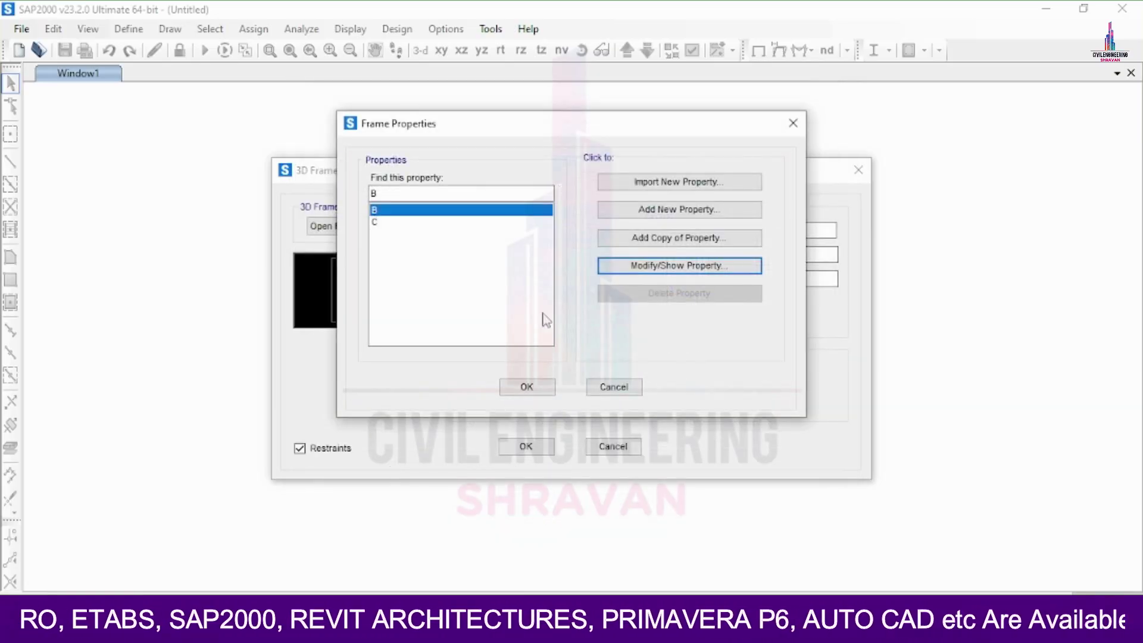
click(552, 385)
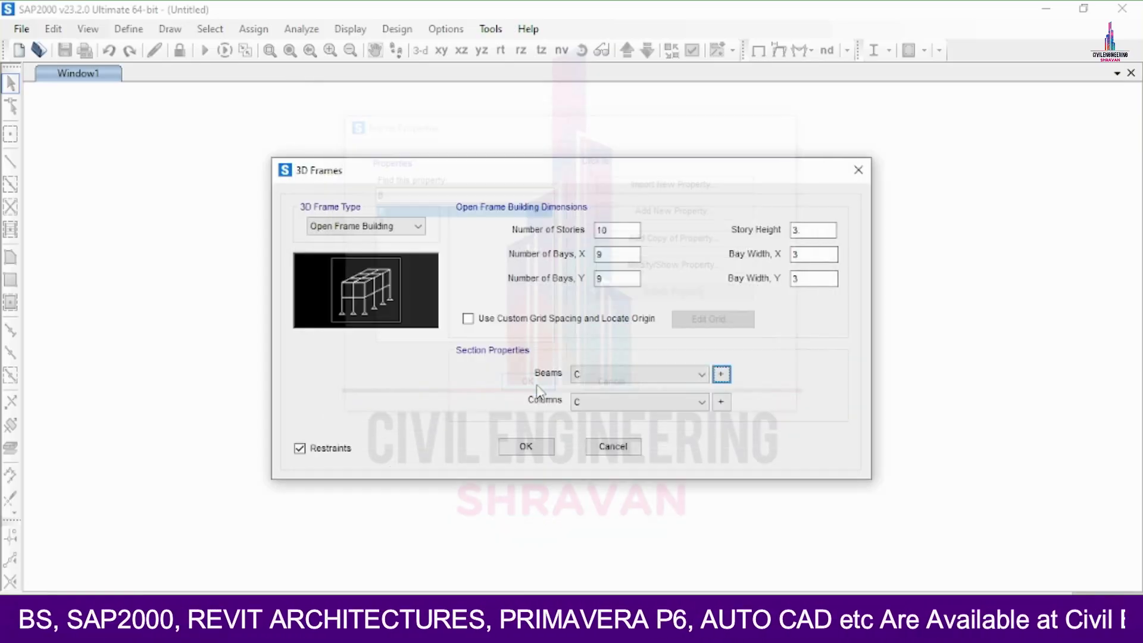
Assign section B to the beams, keep section C for the columns, and generate the open frame building.
click(596, 375)
click(588, 402)
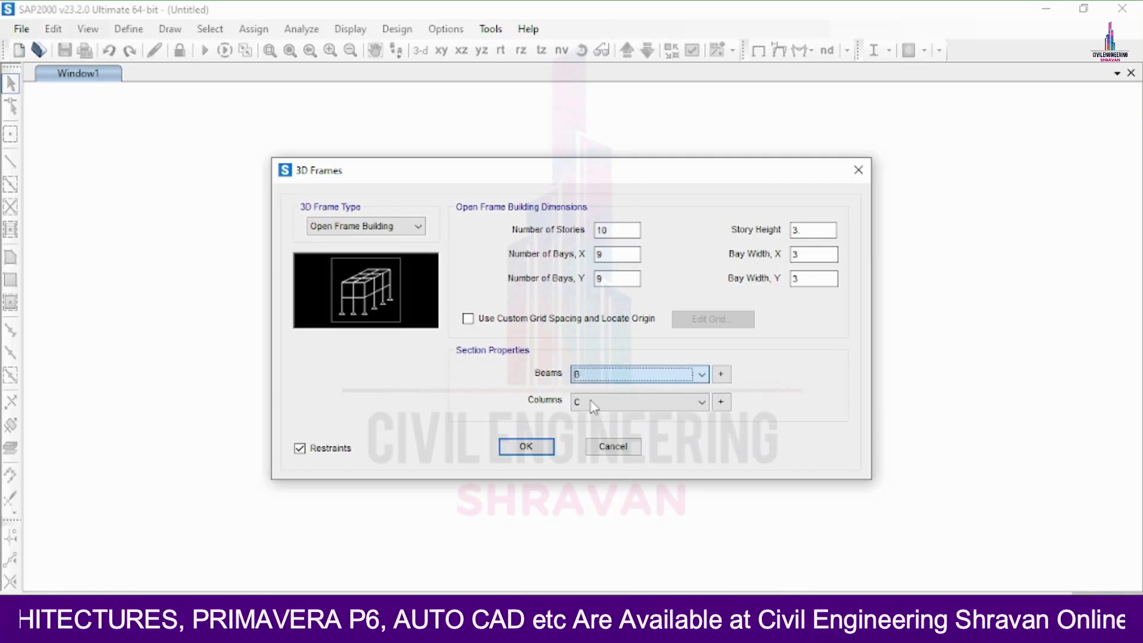
click(526, 447)
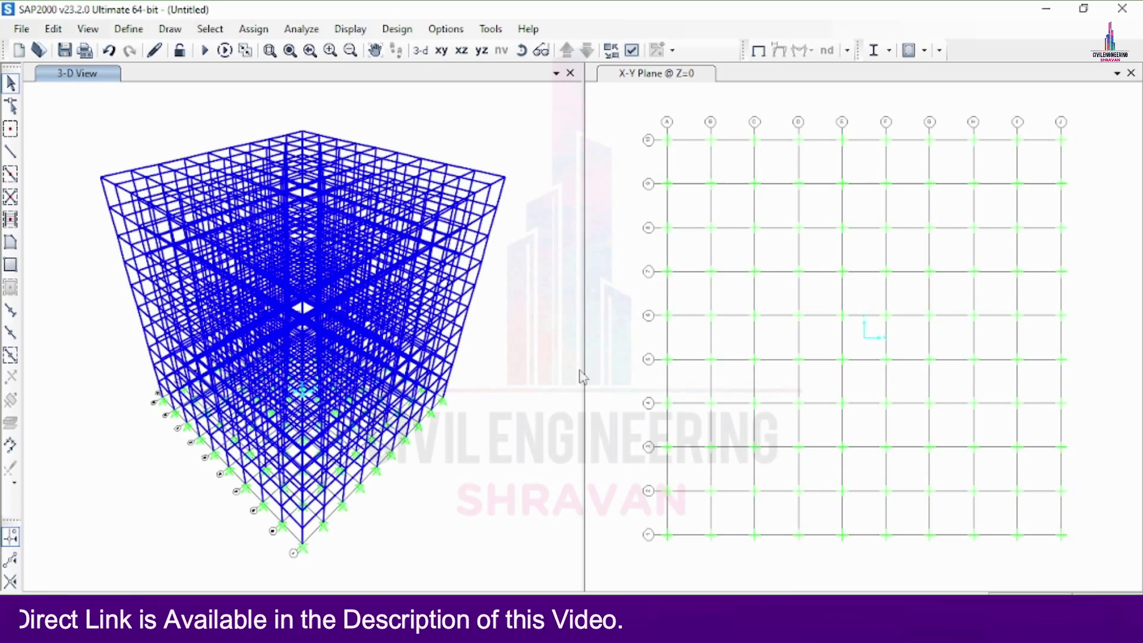
Show the X-Y plan at Z=3 in one view and the default 3D view in the other.
click(442, 50)
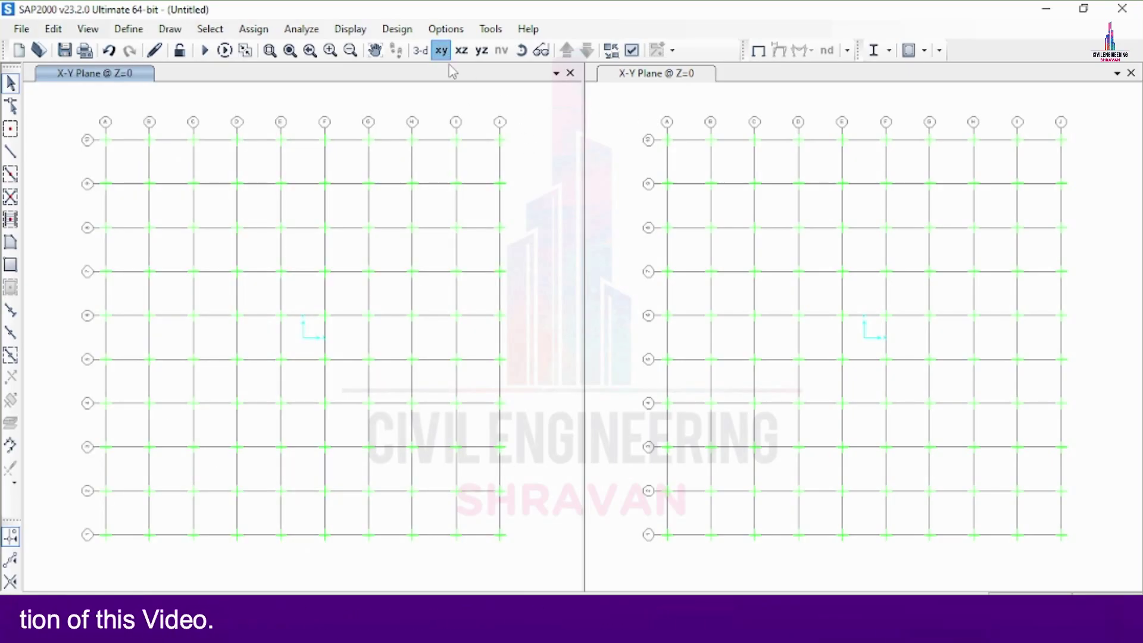
click(420, 51)
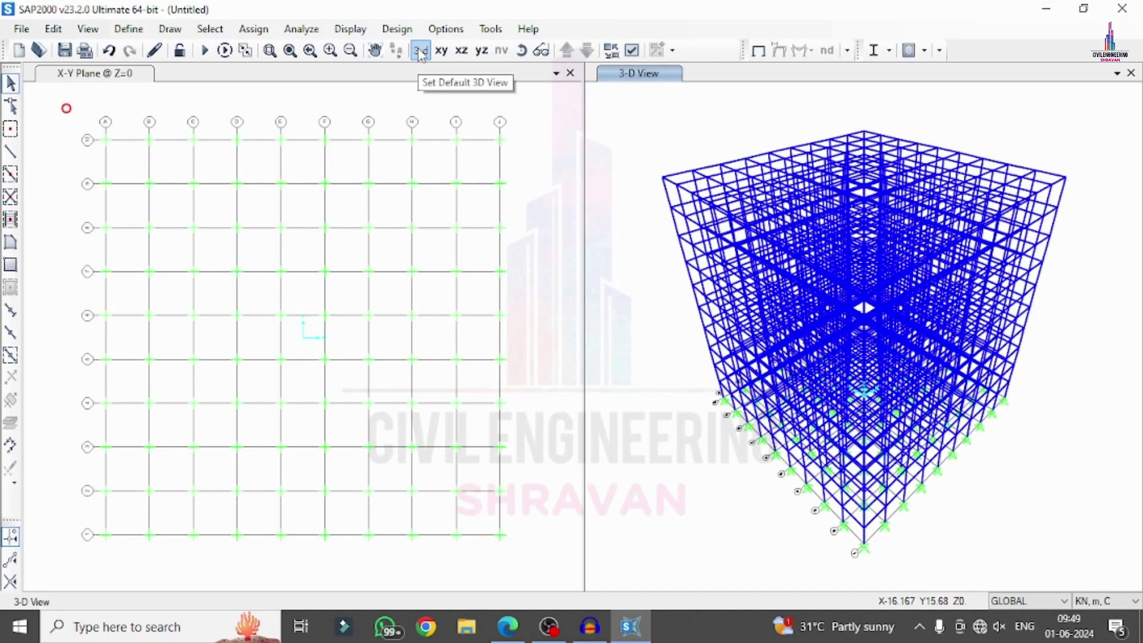
click(543, 87)
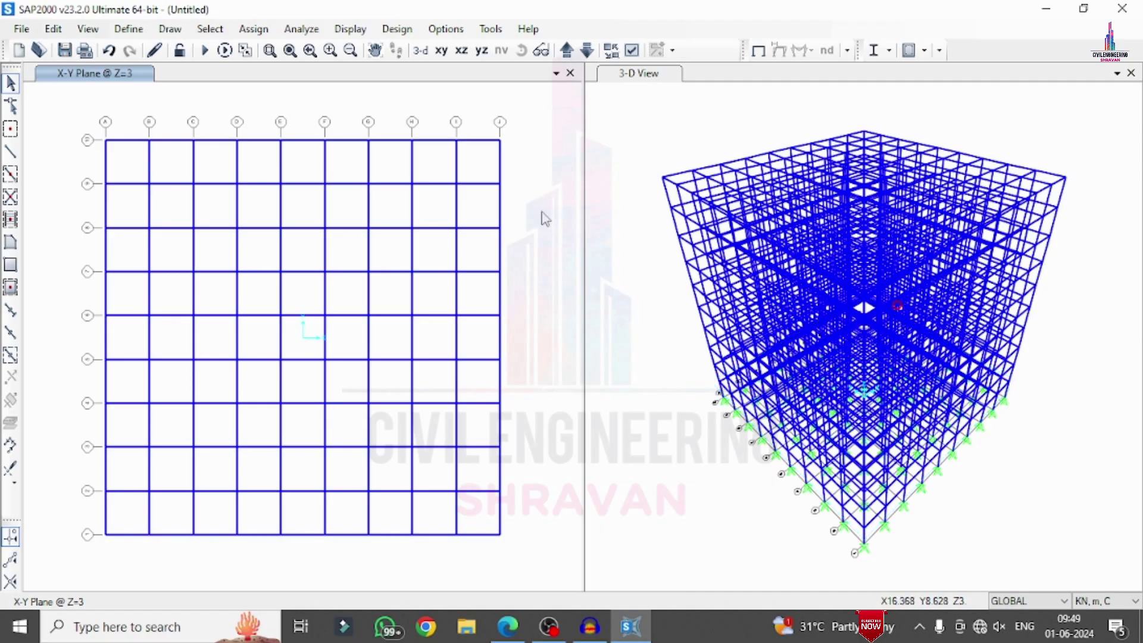
Delete the beams in the upper-right 4-by-2-bay and lower-left 2-by-4-bay corners of the Z=3 plan.
drag(534, 209, 311, 117)
drag(524, 212, 329, 114)
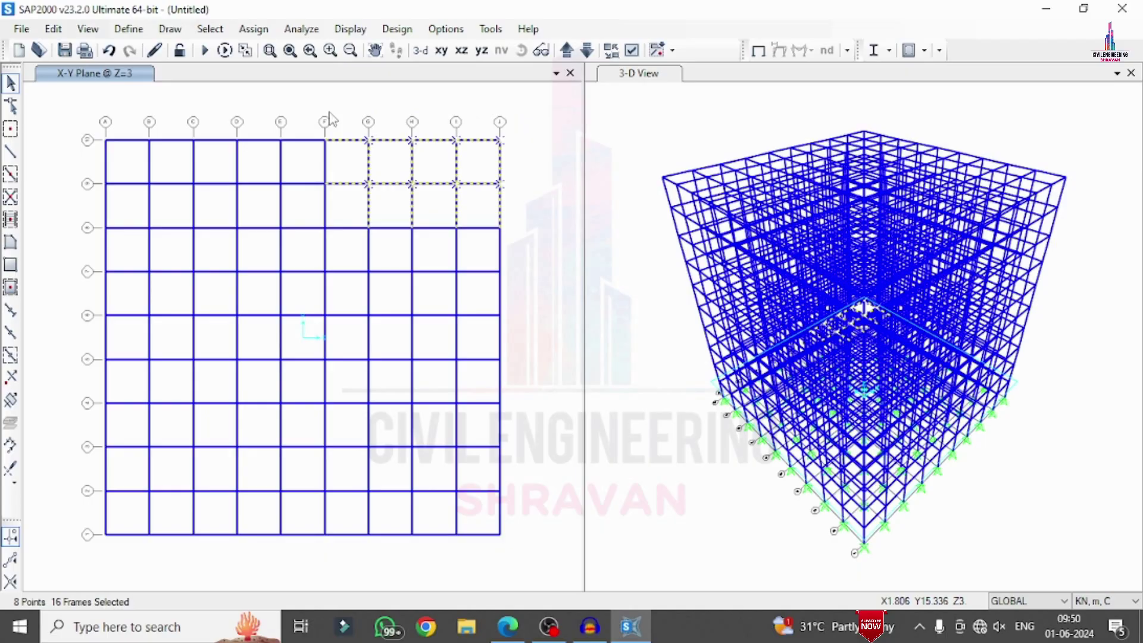
key(Delete)
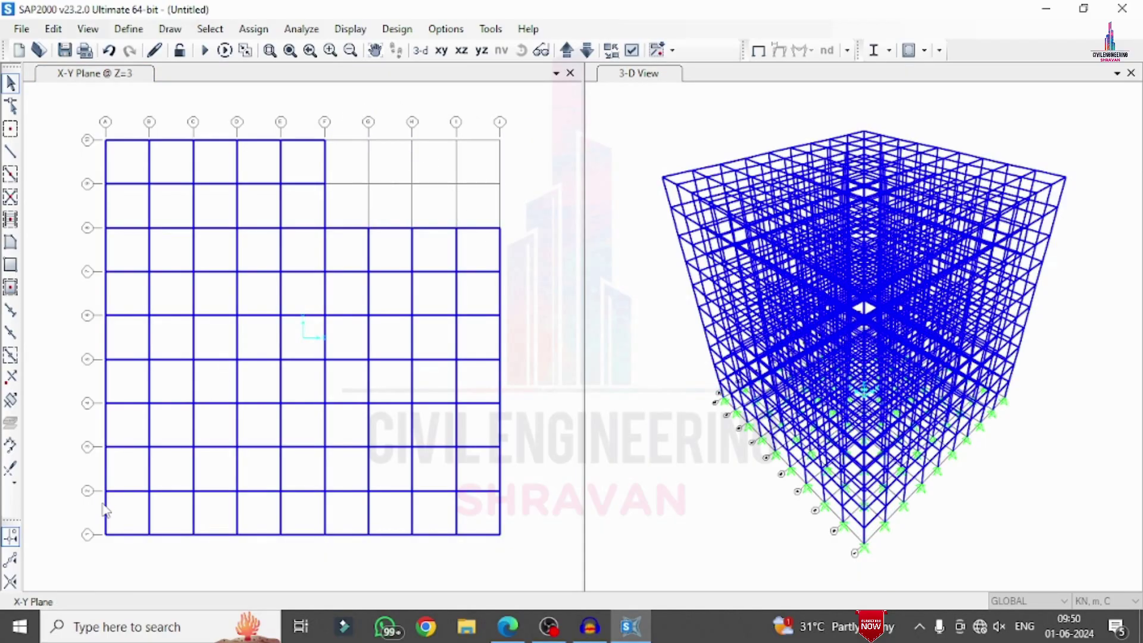
click(166, 554)
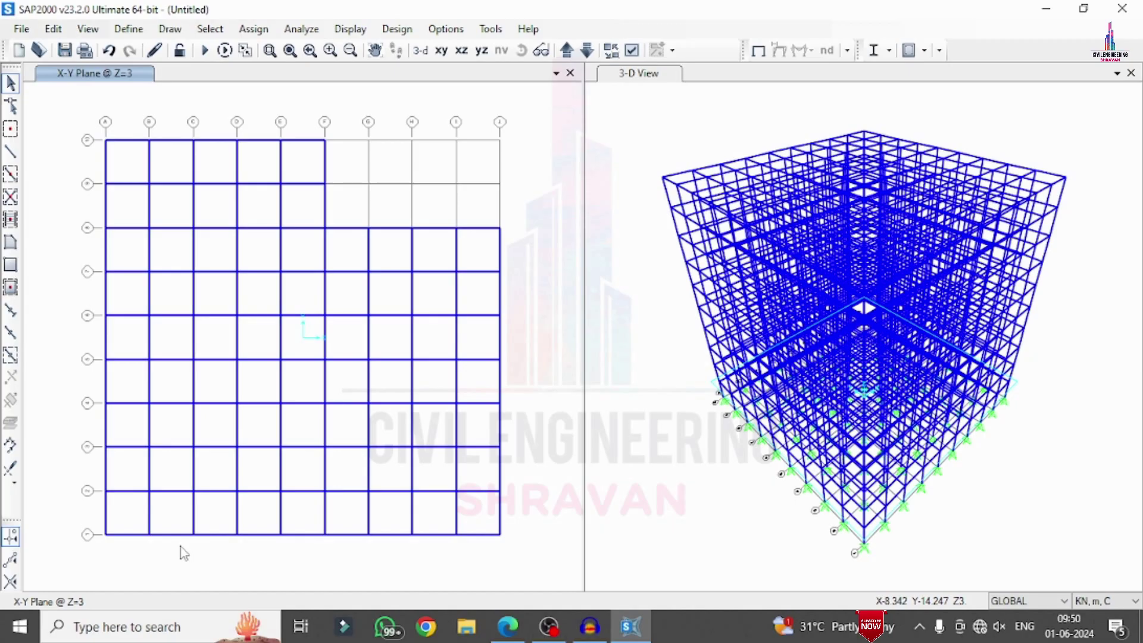
drag(182, 557, 87, 381)
key(Delete)
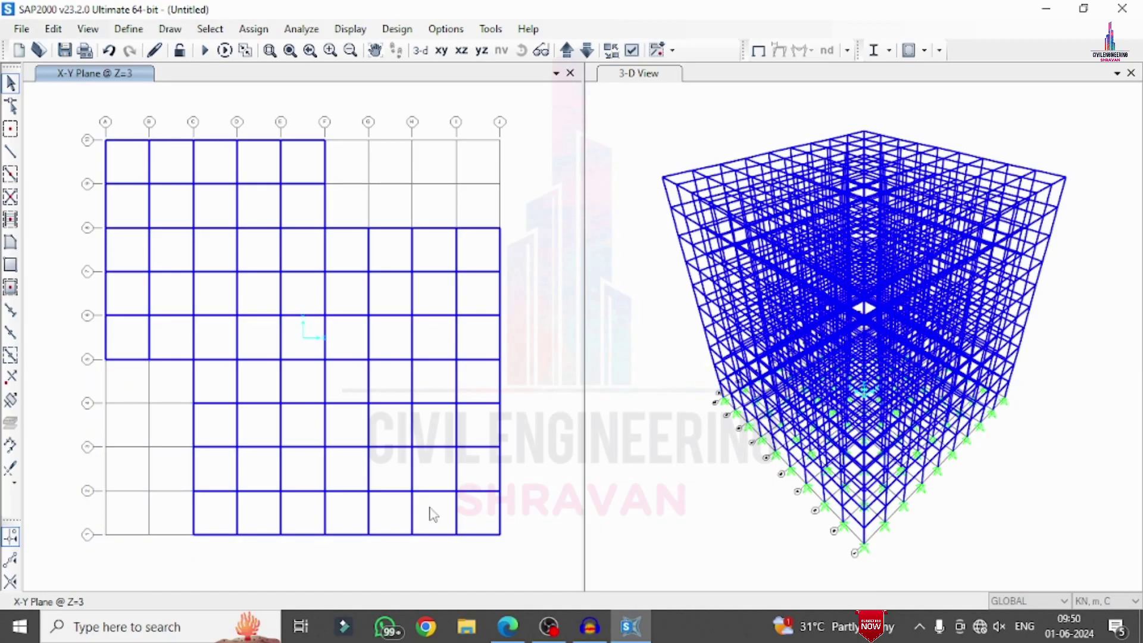
Delete the beams in the lower-right 2-by-3-bay corner of the Z=3 plan, beyond gridline H.
click(402, 476)
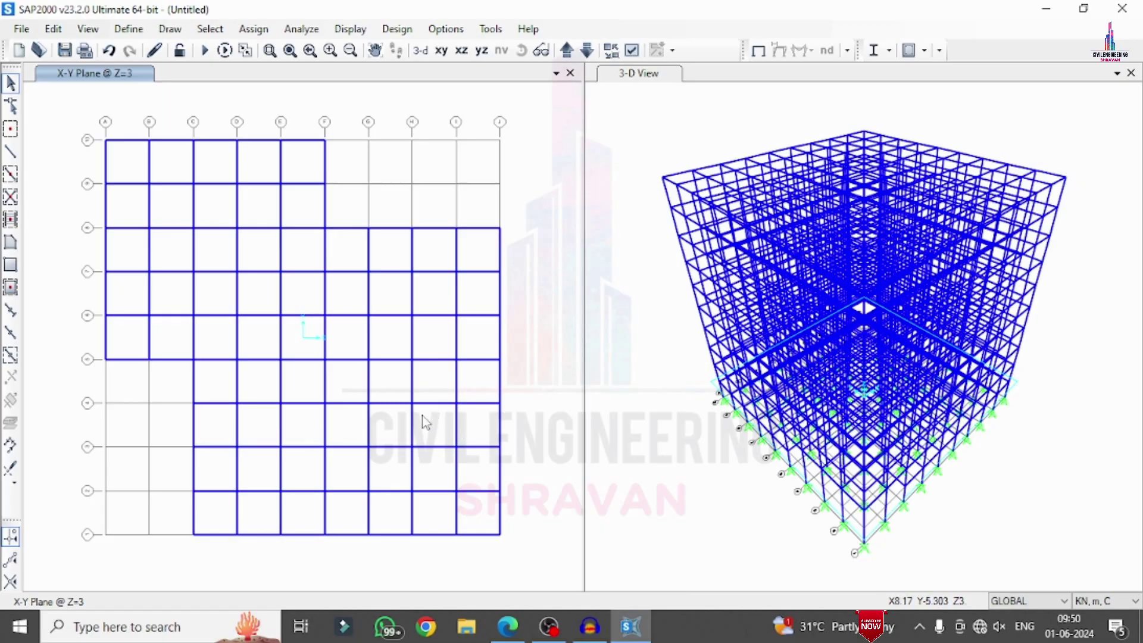
drag(526, 553, 424, 416)
key(Delete)
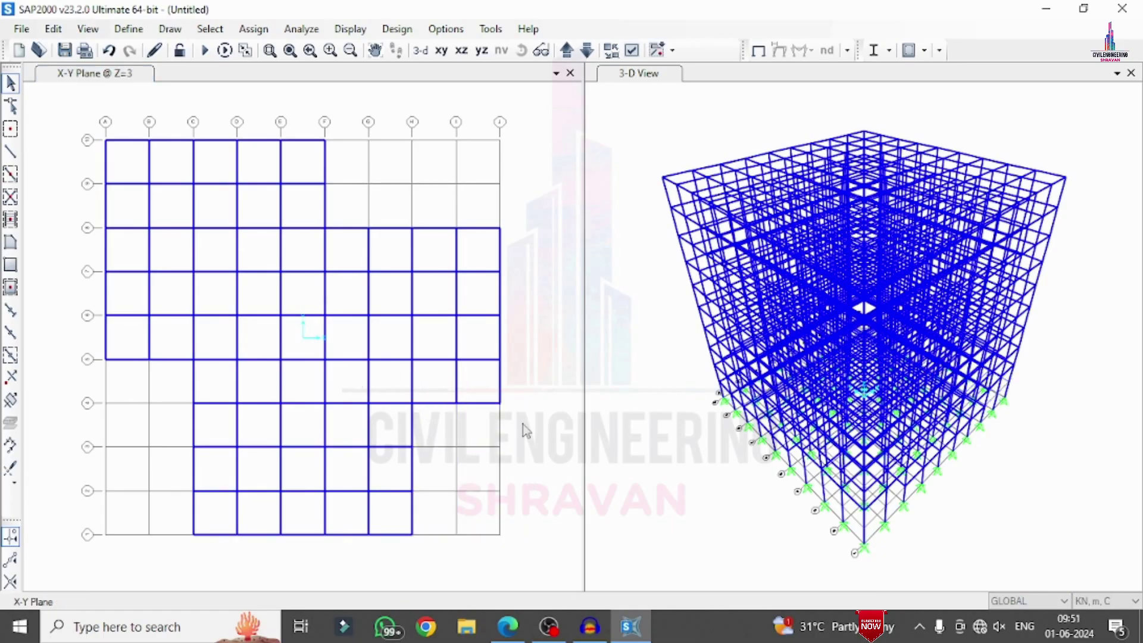
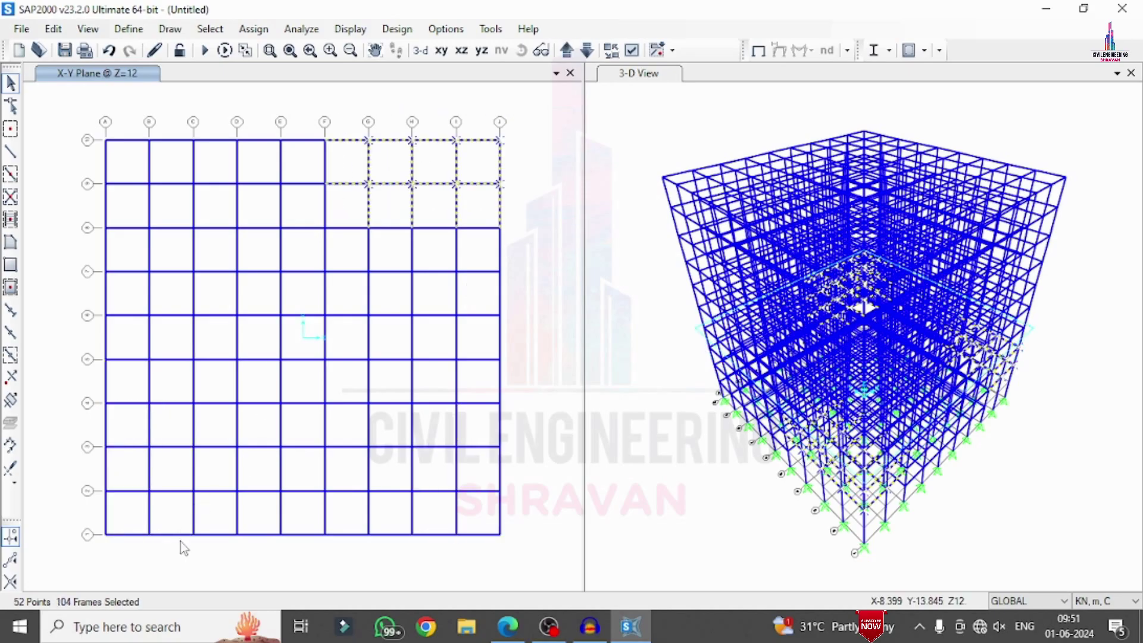
Add the beams in the two lower corners at Z=12 and in the three cut-out corners at Z=15 to the selection.
drag(180, 541, 88, 369)
drag(517, 547, 417, 411)
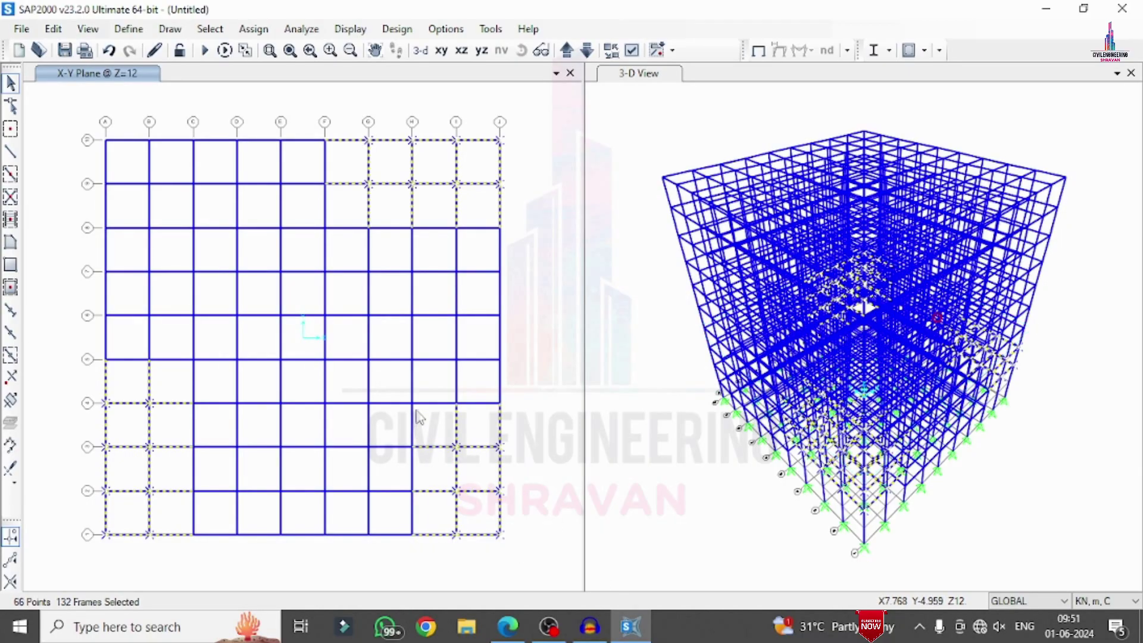
click(567, 52)
drag(532, 214, 345, 157)
drag(529, 168, 340, 103)
drag(178, 557, 79, 361)
drag(533, 544, 372, 450)
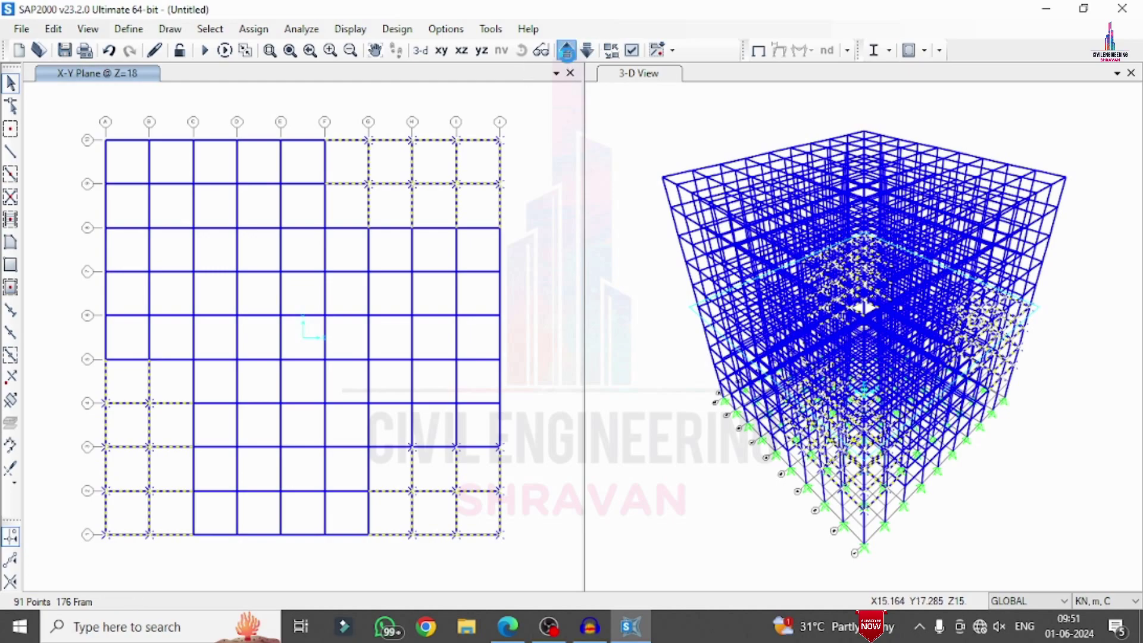
Add the three cut-out corners at Z=18 to the selection, deselecting the four surplus beams along and above the lower-right corner's upper edge.
click(566, 51)
drag(522, 557, 421, 370)
drag(532, 214, 335, 134)
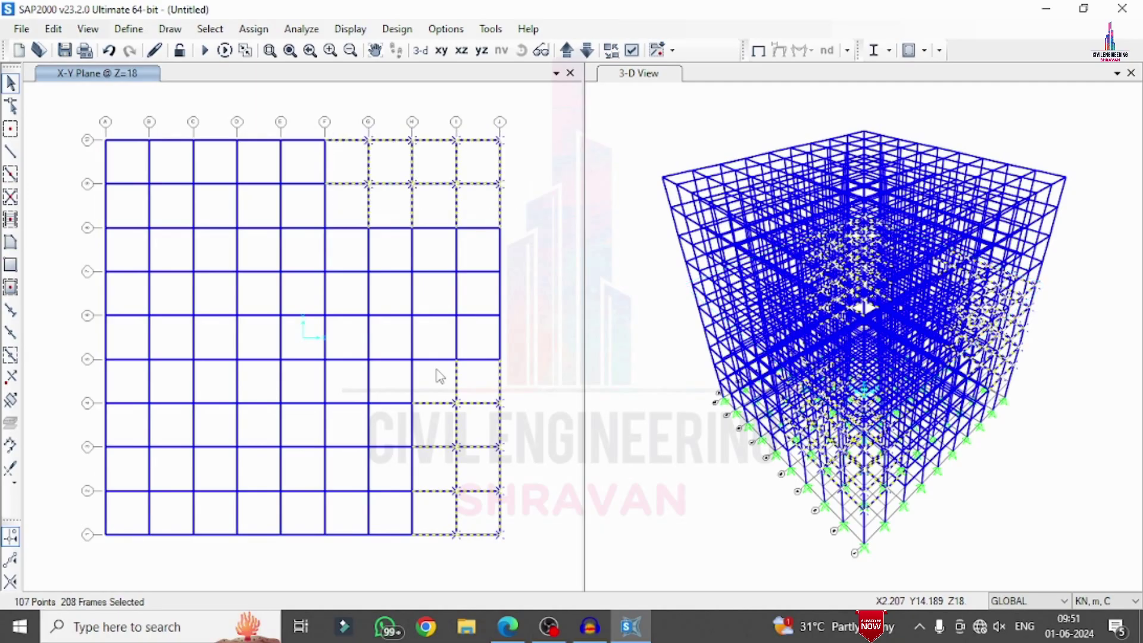
click(487, 403)
click(483, 405)
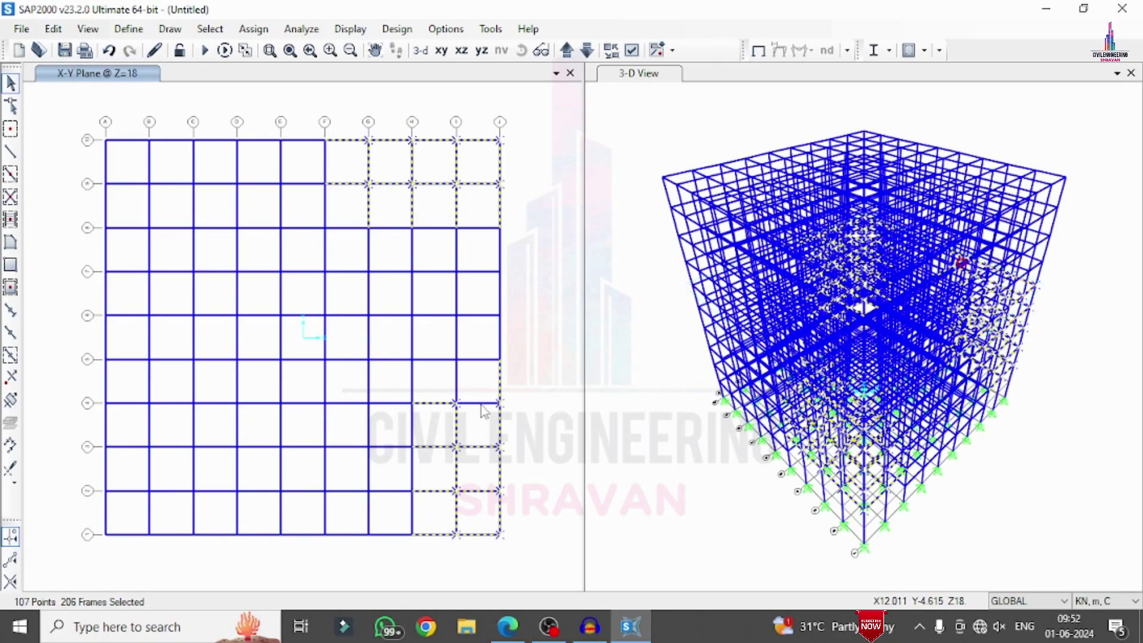
click(501, 381)
click(434, 404)
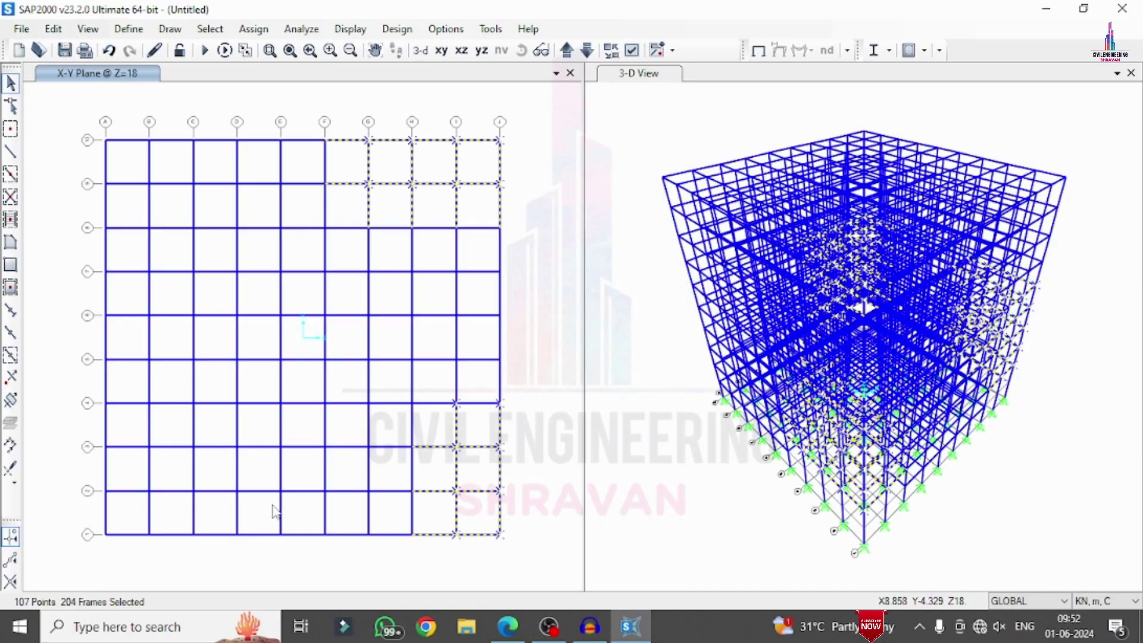
drag(181, 559, 97, 371)
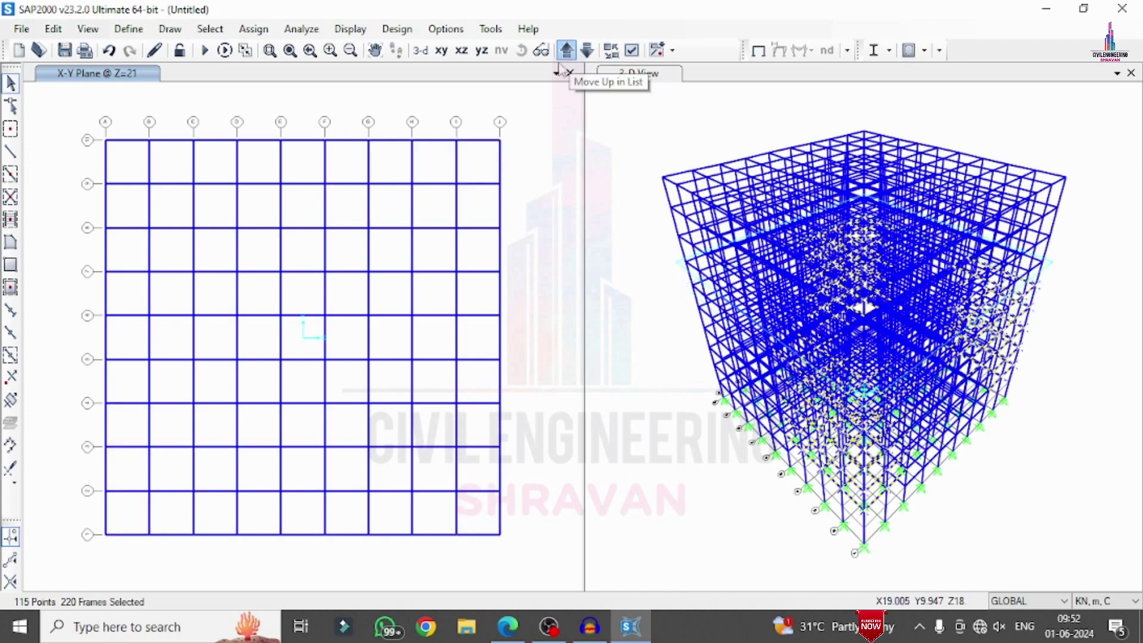
Add the beams in the lower-right, upper-right and lower-left corners at Z=21 and Z=24 to the selection.
drag(510, 553, 413, 405)
drag(528, 220, 354, 138)
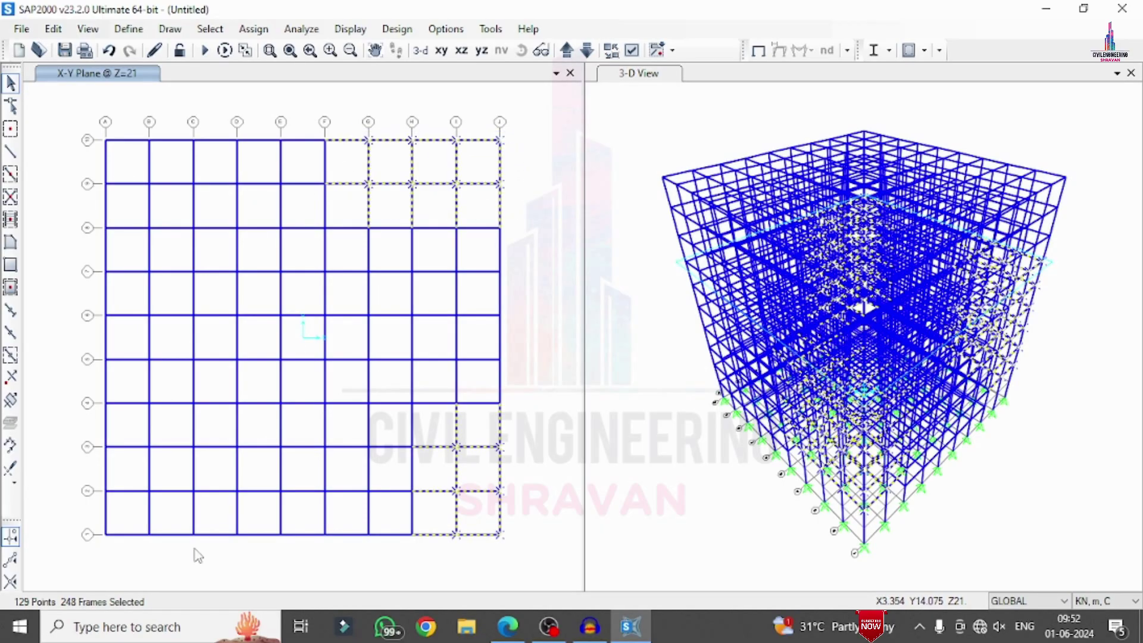
drag(219, 556, 79, 370)
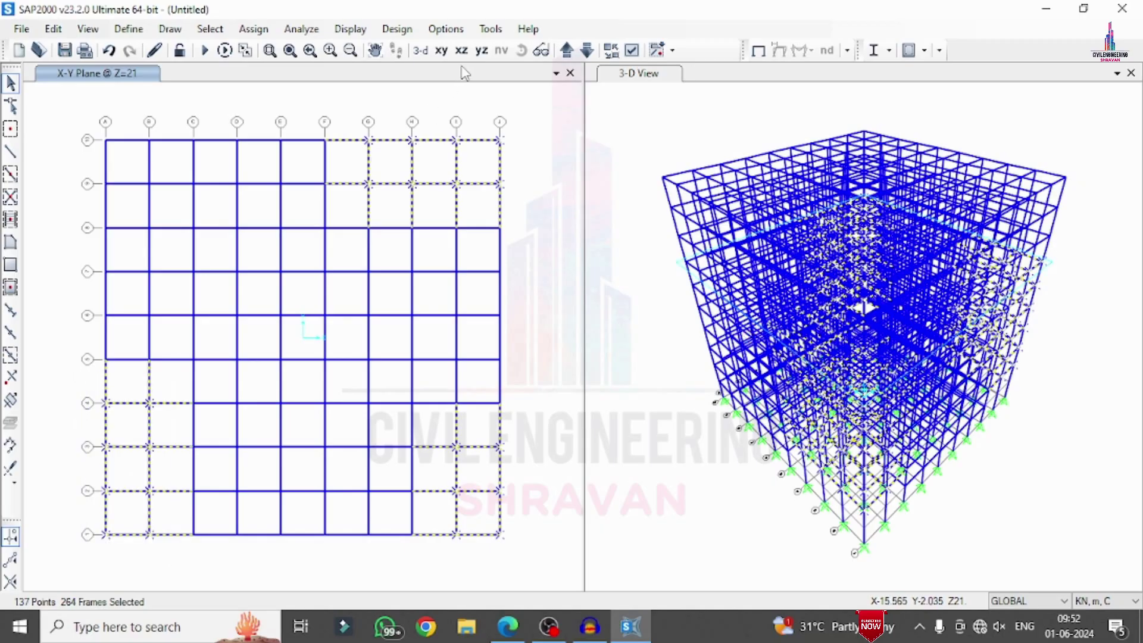
drag(511, 216, 338, 110)
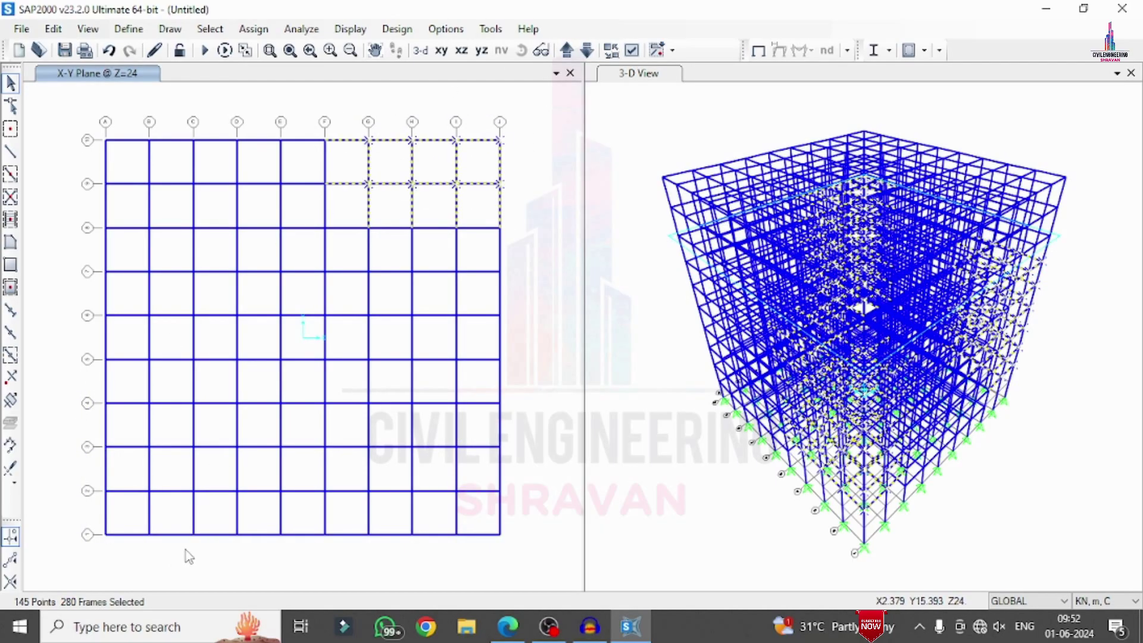
drag(182, 557, 92, 377)
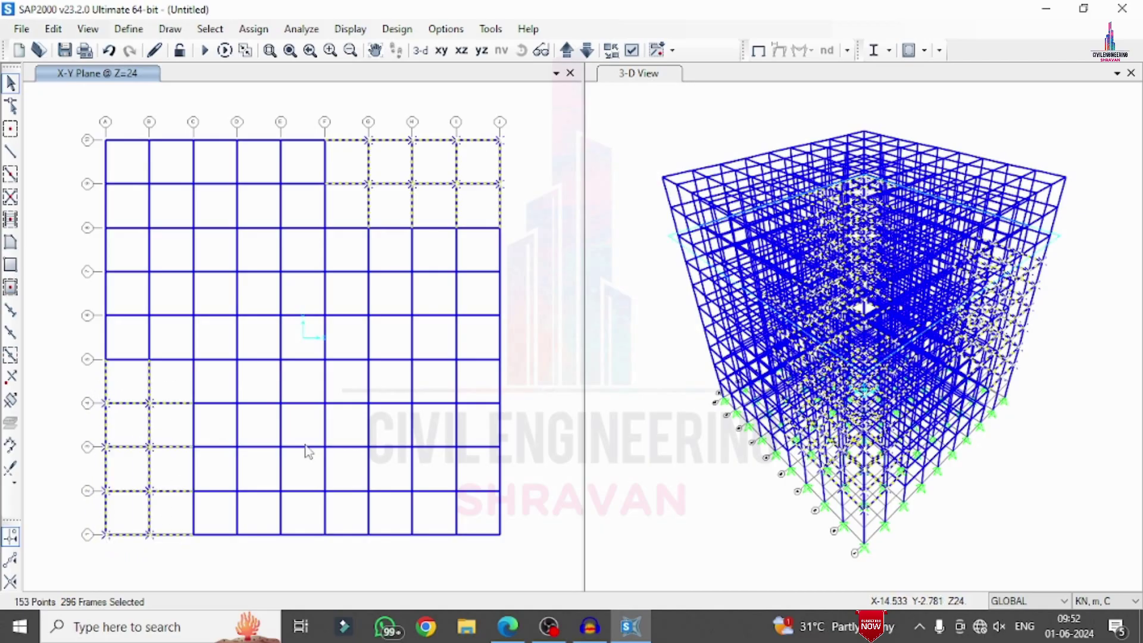
drag(552, 564, 419, 418)
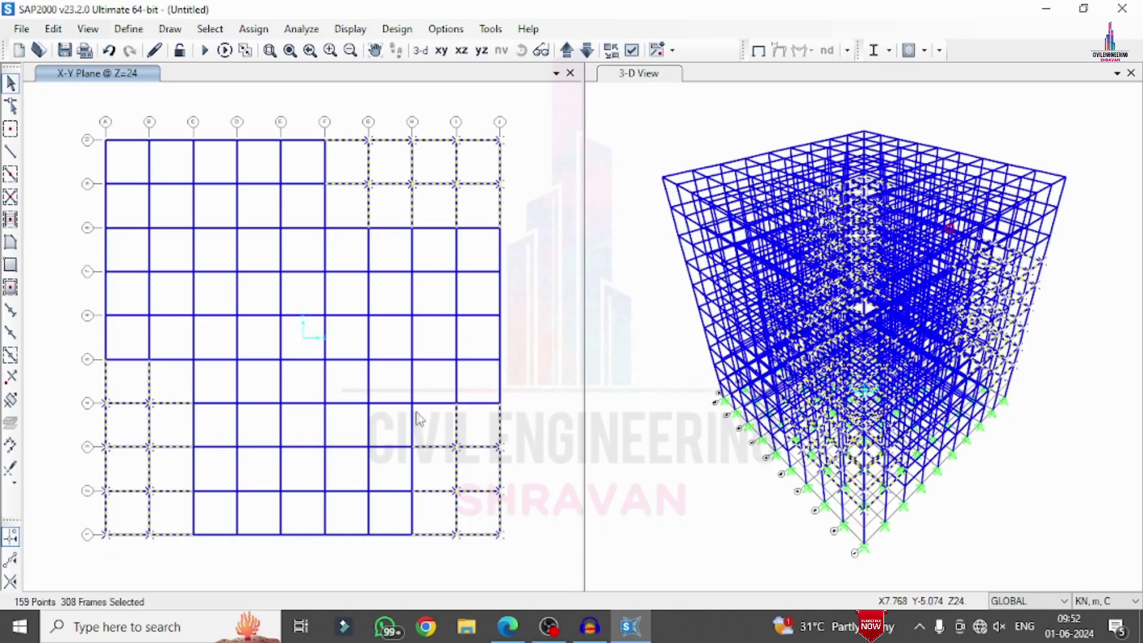
Add the beams in the same three plan corners at Z=27 and Z=30 to the selection.
click(568, 52)
drag(518, 222, 334, 122)
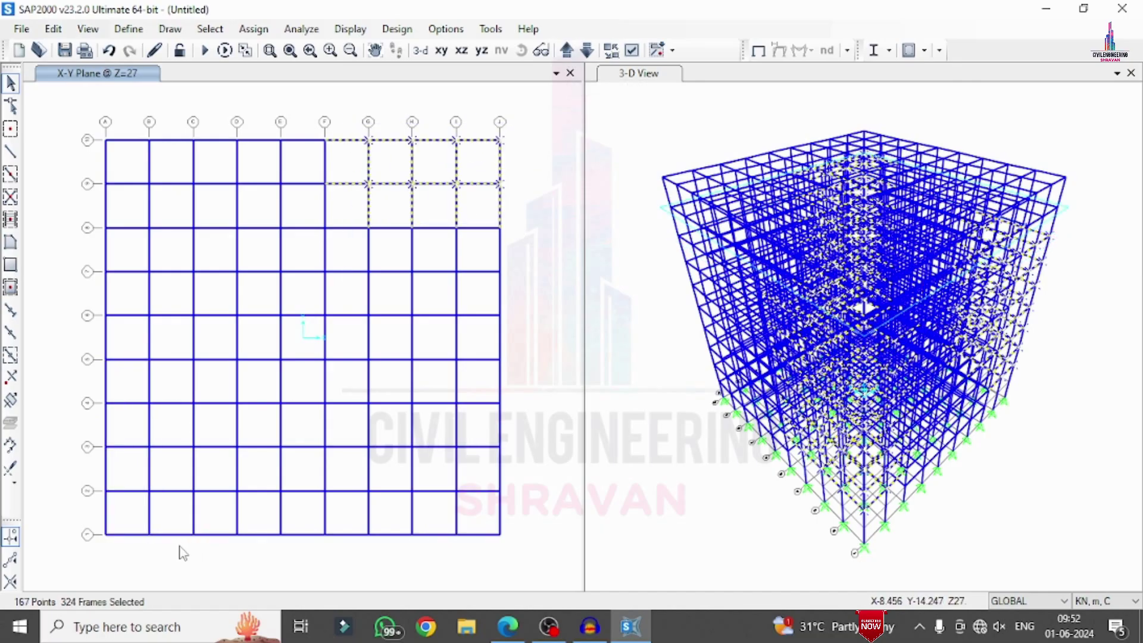
drag(139, 463, 82, 369)
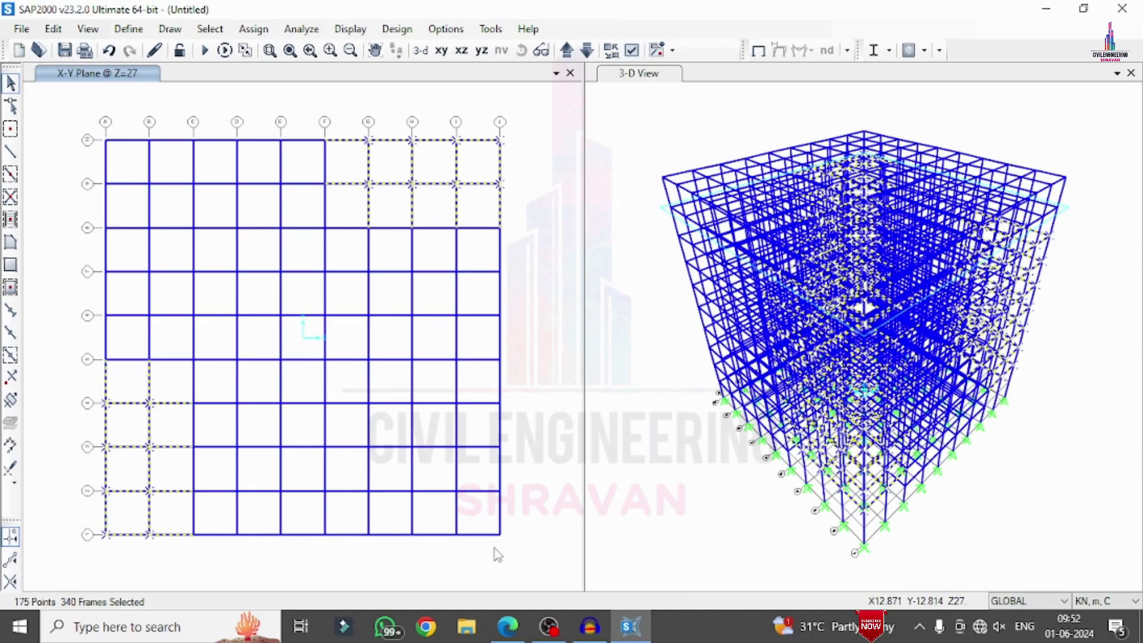
drag(454, 494, 414, 410)
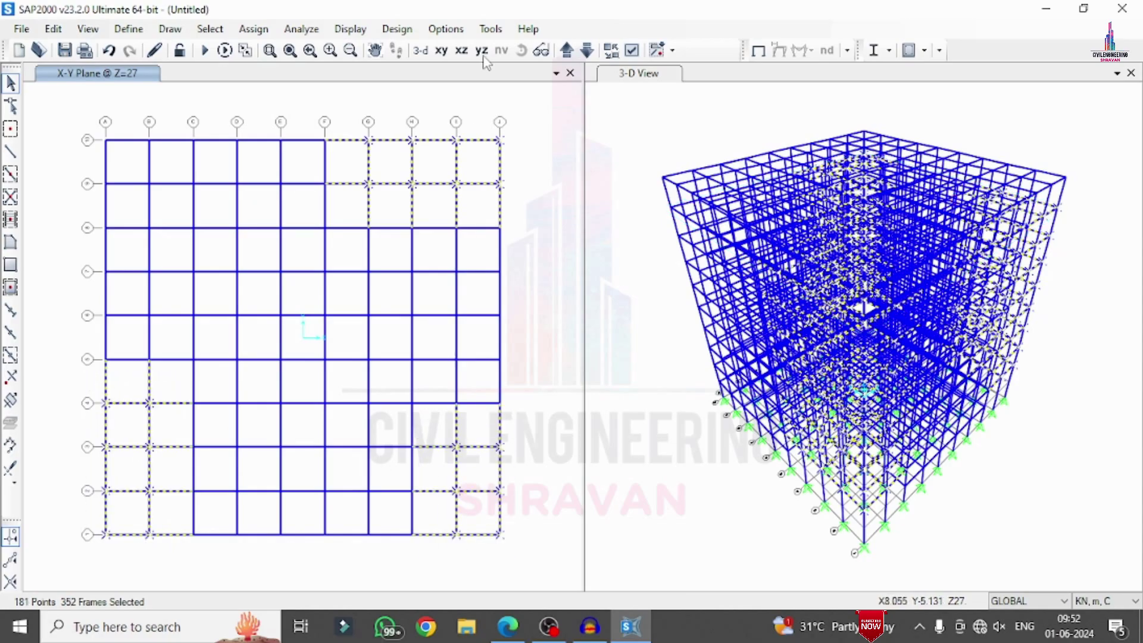
click(568, 51)
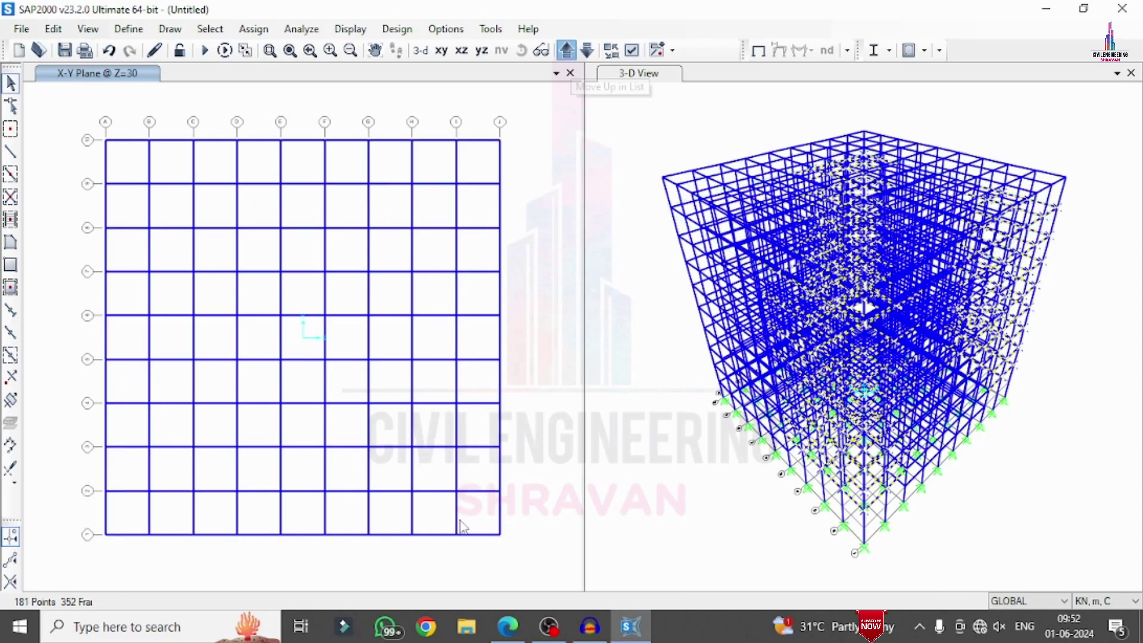
drag(488, 532, 427, 417)
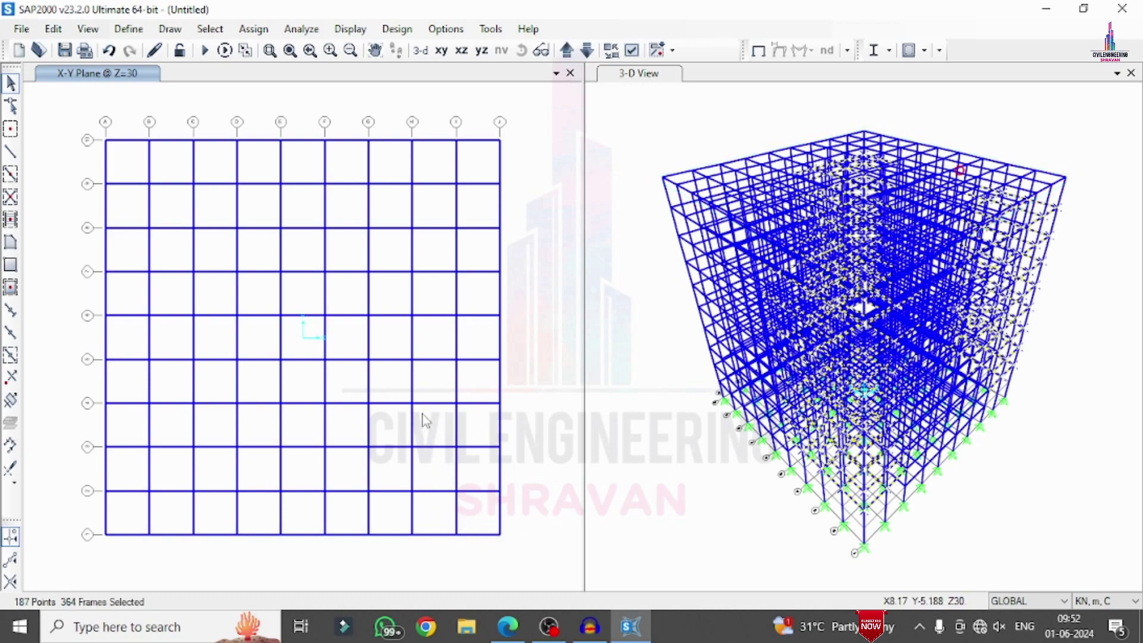
drag(520, 210, 335, 138)
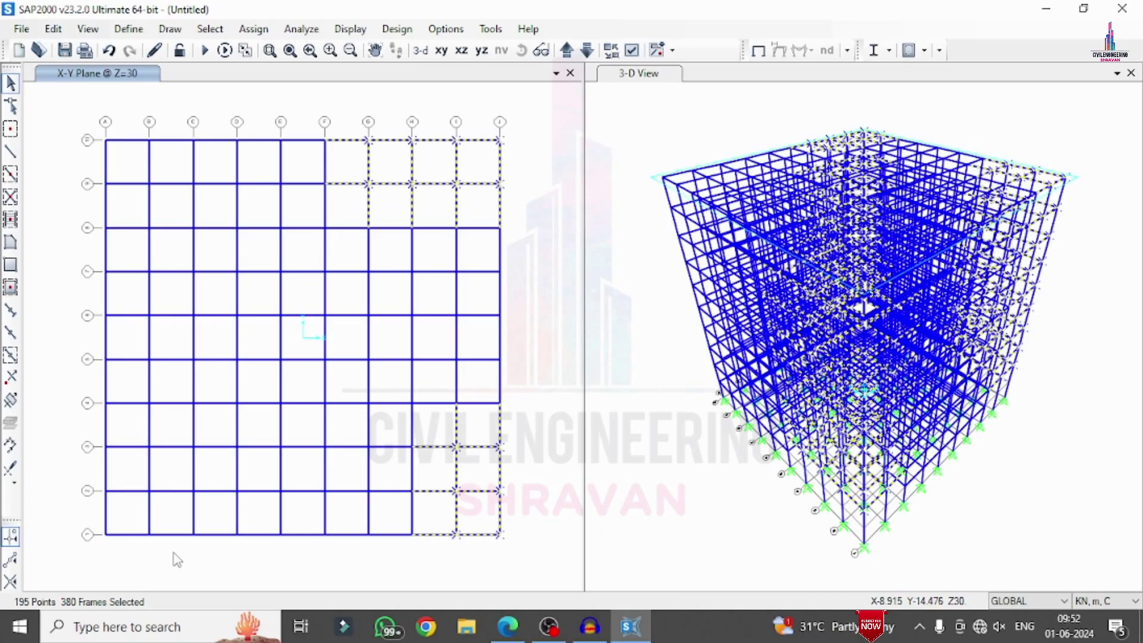
drag(182, 548, 73, 368)
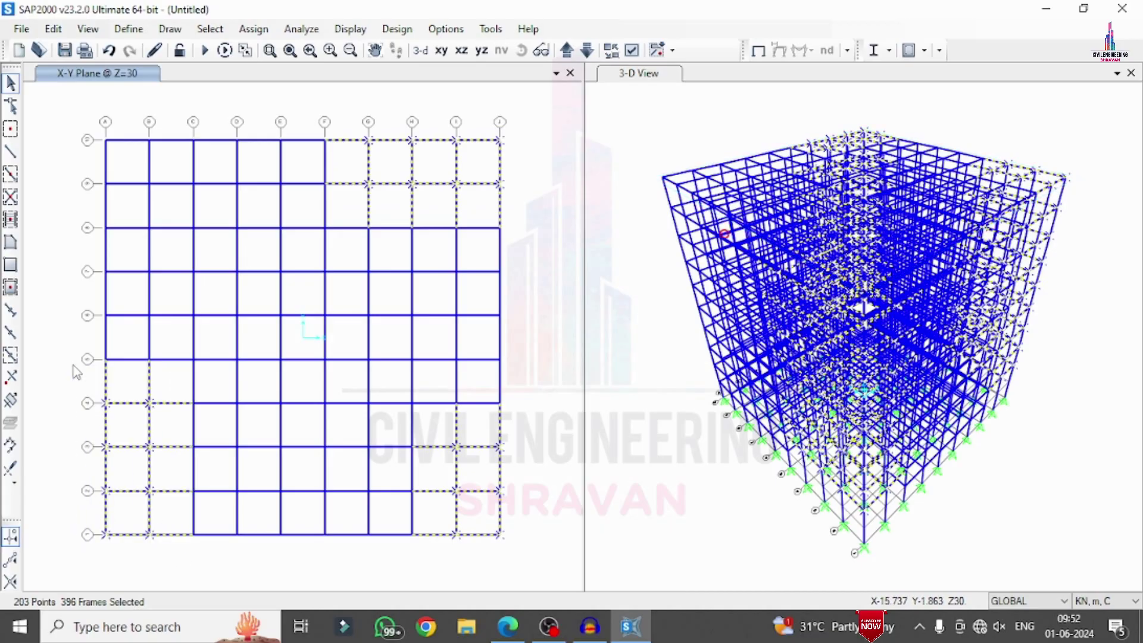
Delete the selected beams from the three cut-out plan corners on all stories.
key(Delete)
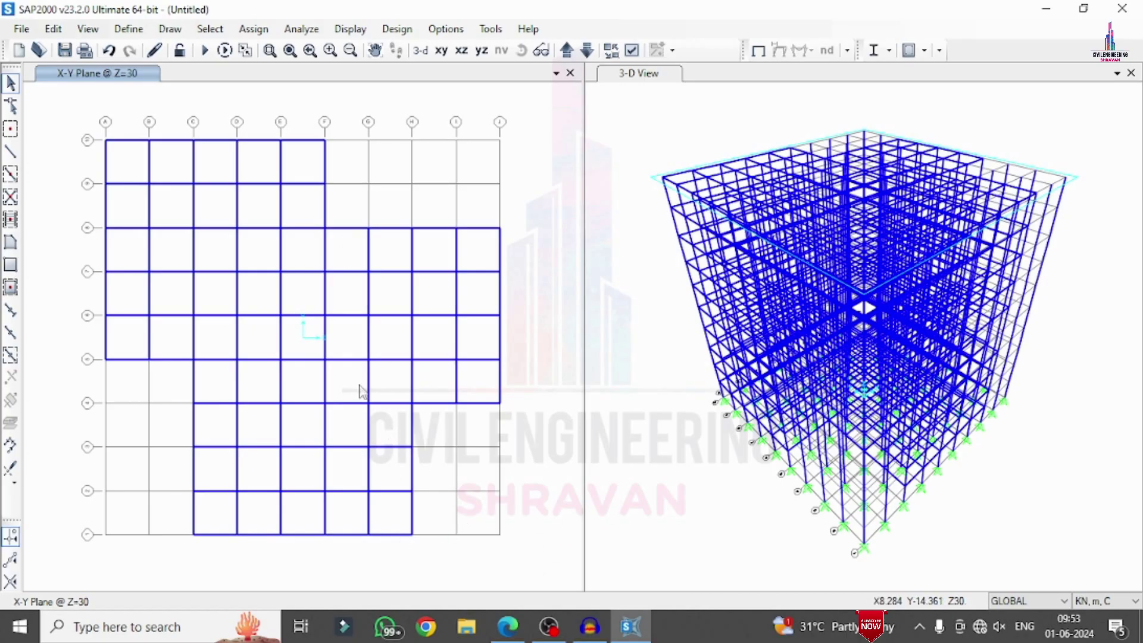
Show the X-Z elevation at Y=-13.5 in place of the 3D view and select the full-height columns on grids A, B, I and J.
click(673, 118)
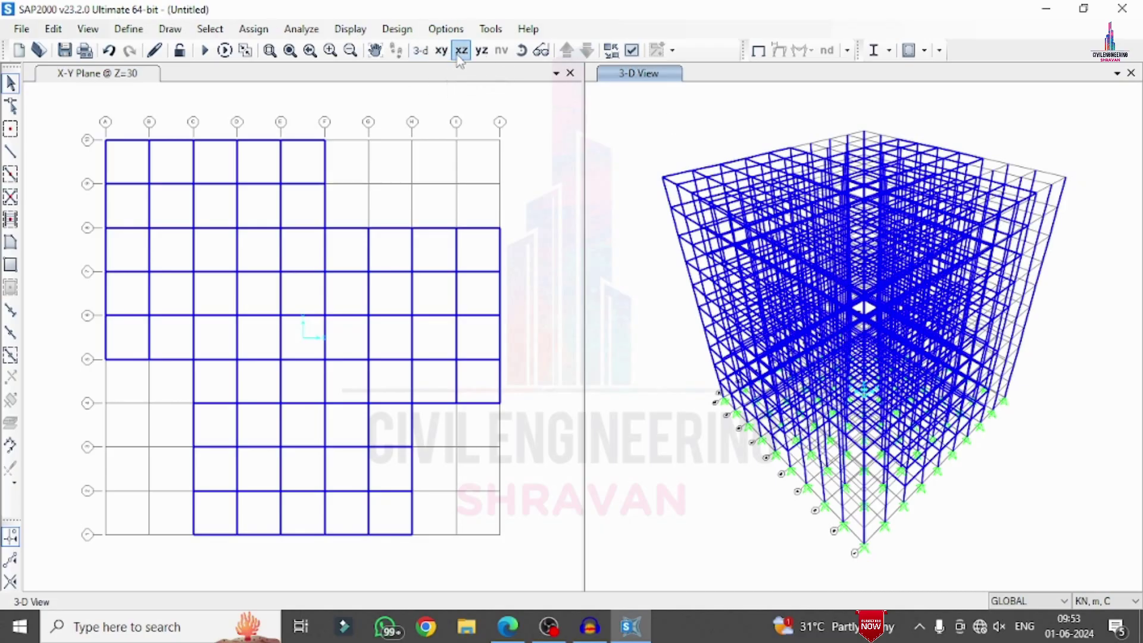
click(95, 30)
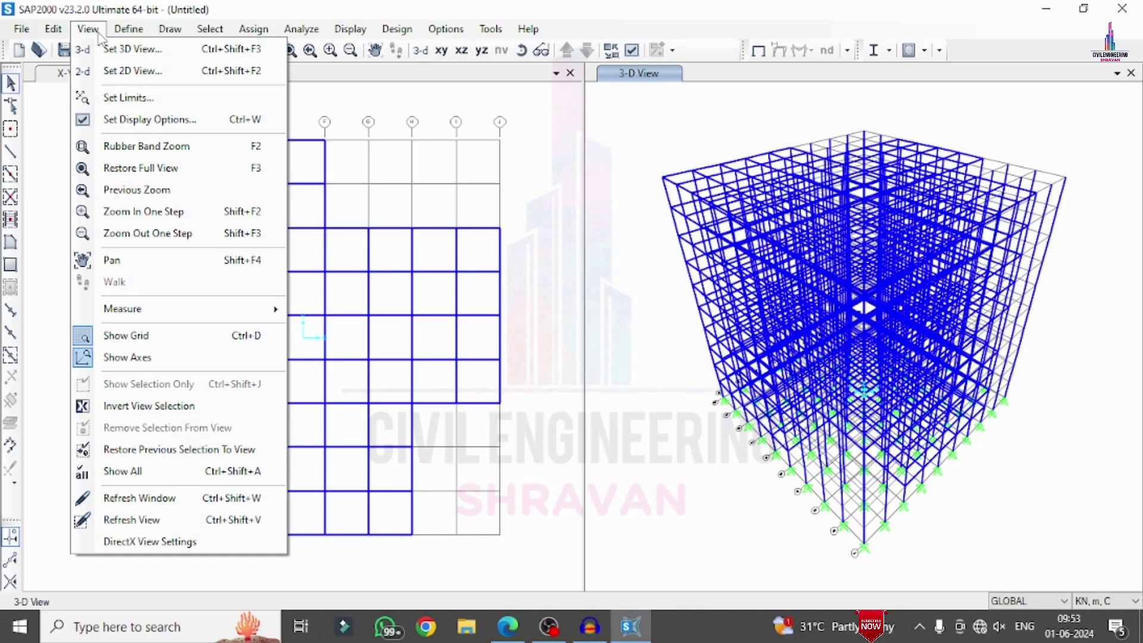
click(132, 71)
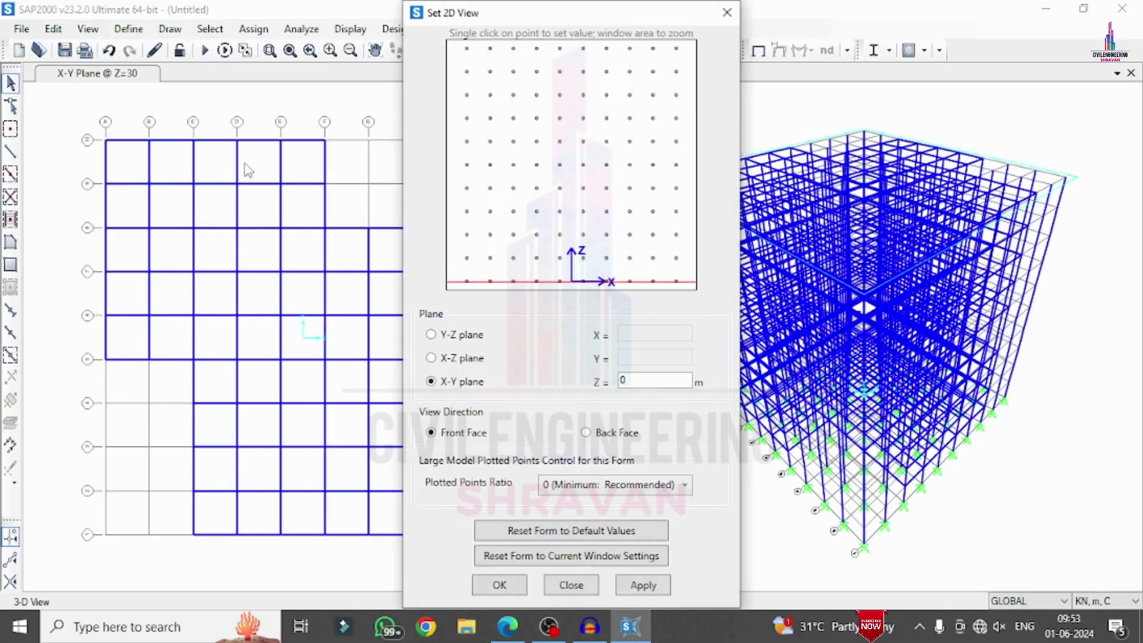
click(457, 360)
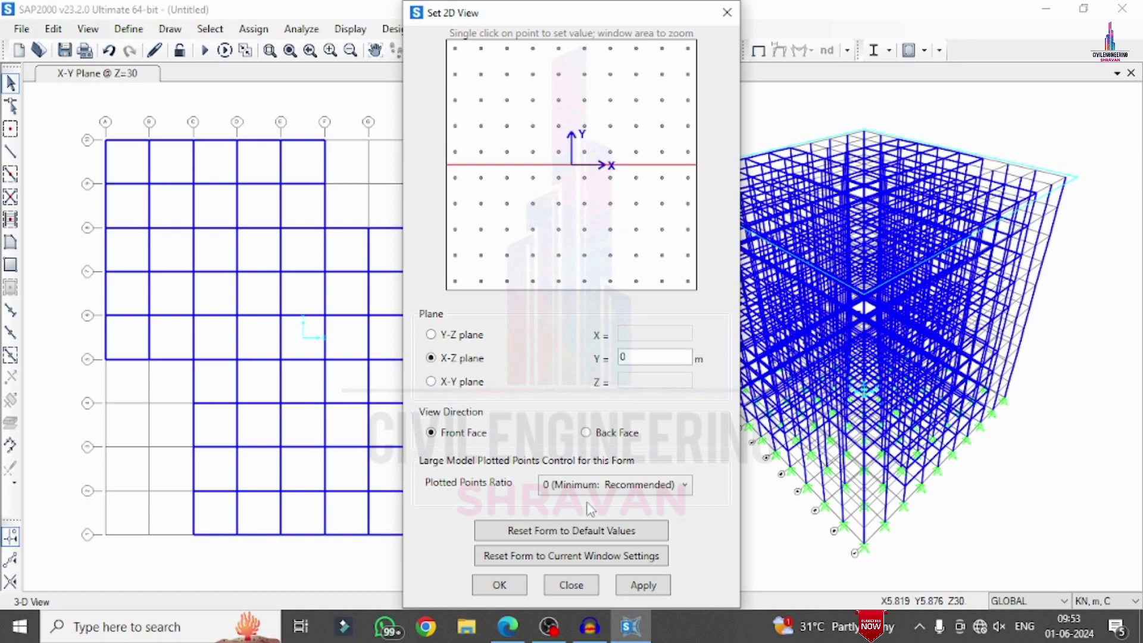
click(560, 284)
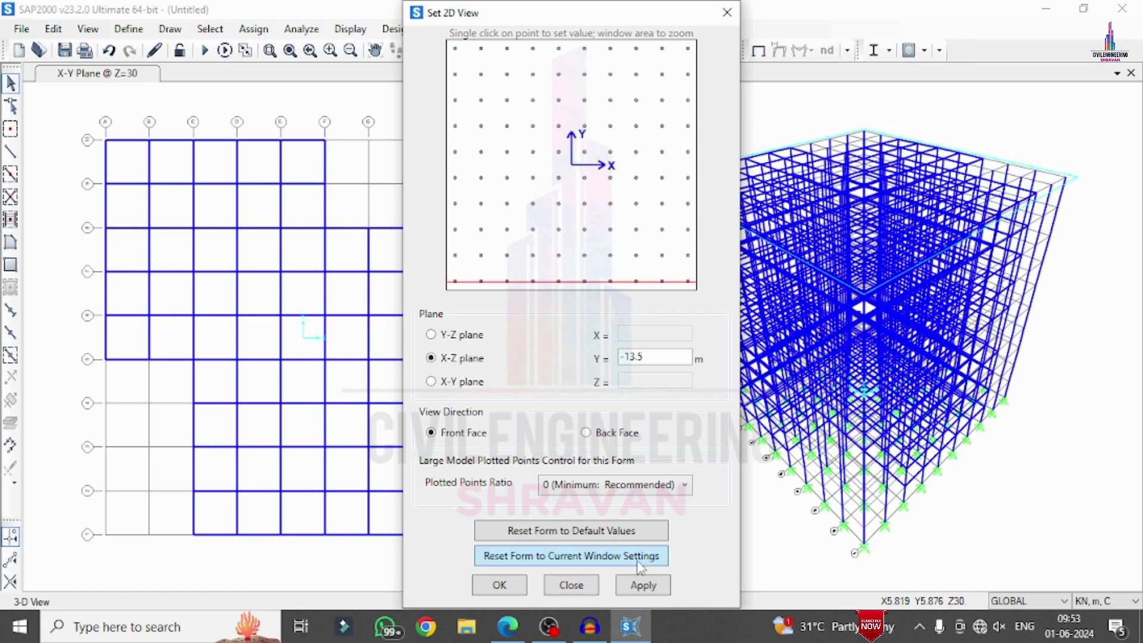
click(643, 587)
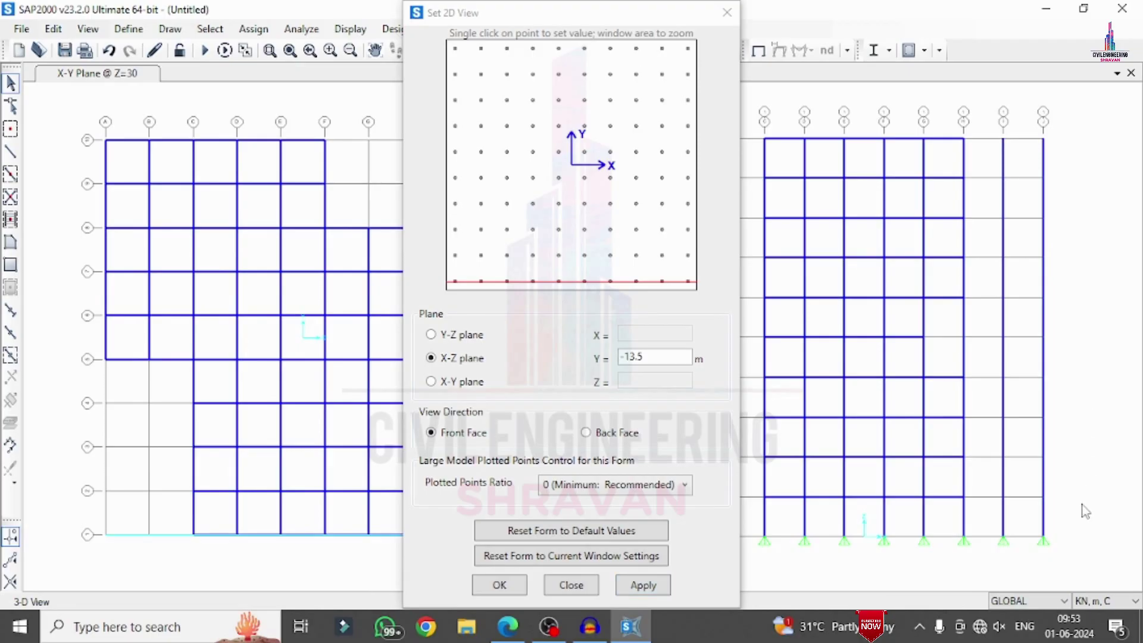
drag(1062, 571, 987, 127)
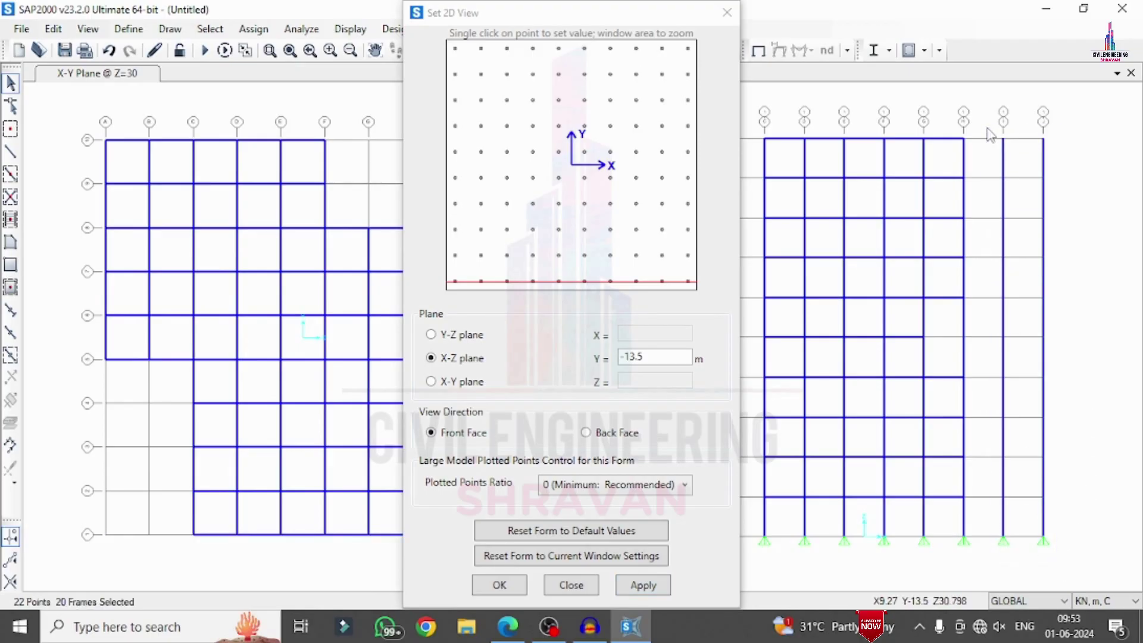
drag(694, 17, 484, 18)
drag(640, 106, 742, 559)
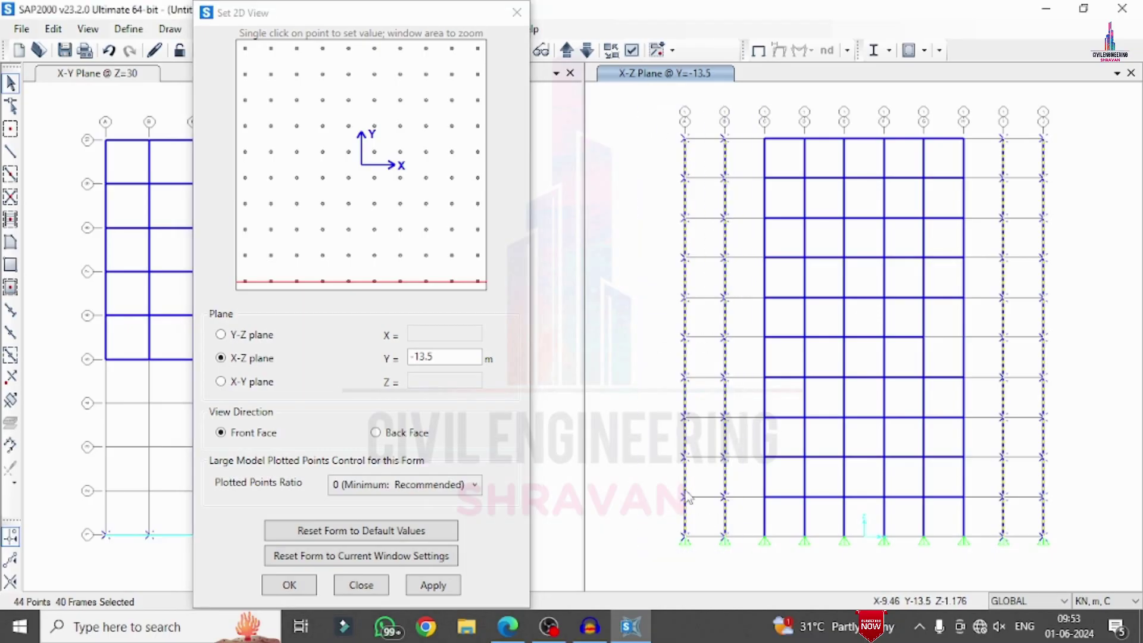
Add the columns on grids A, B, I and J at Y=-10.5 and Y=-7.5 to the selection, including the leftover mid-height beams at Y=-7.5.
click(375, 257)
click(427, 587)
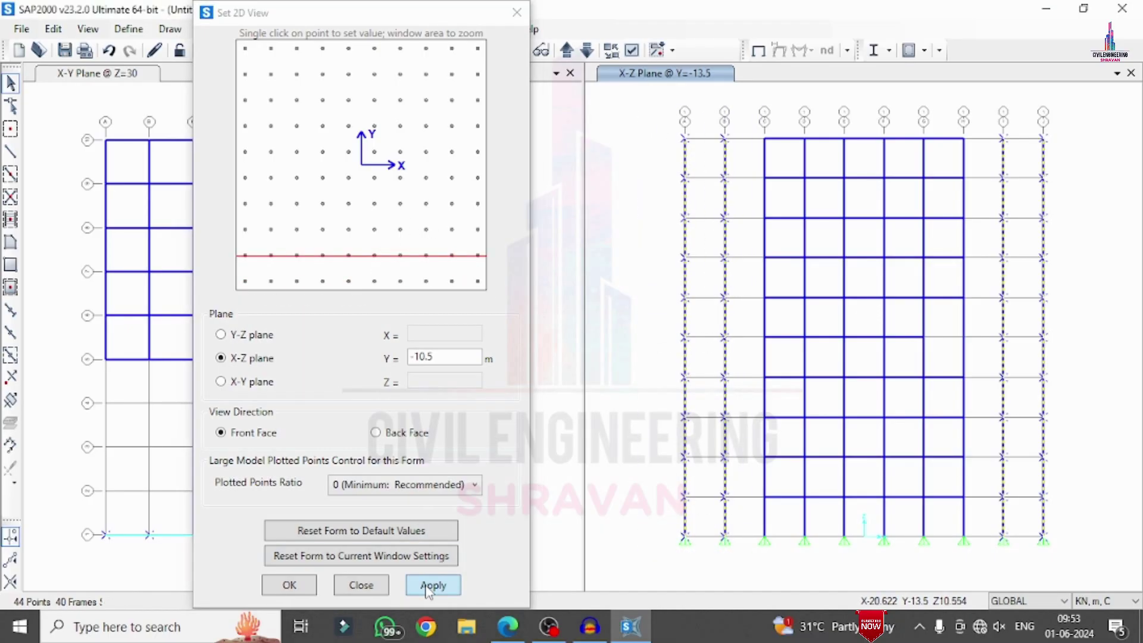
drag(743, 569, 655, 111)
drag(997, 94, 1096, 582)
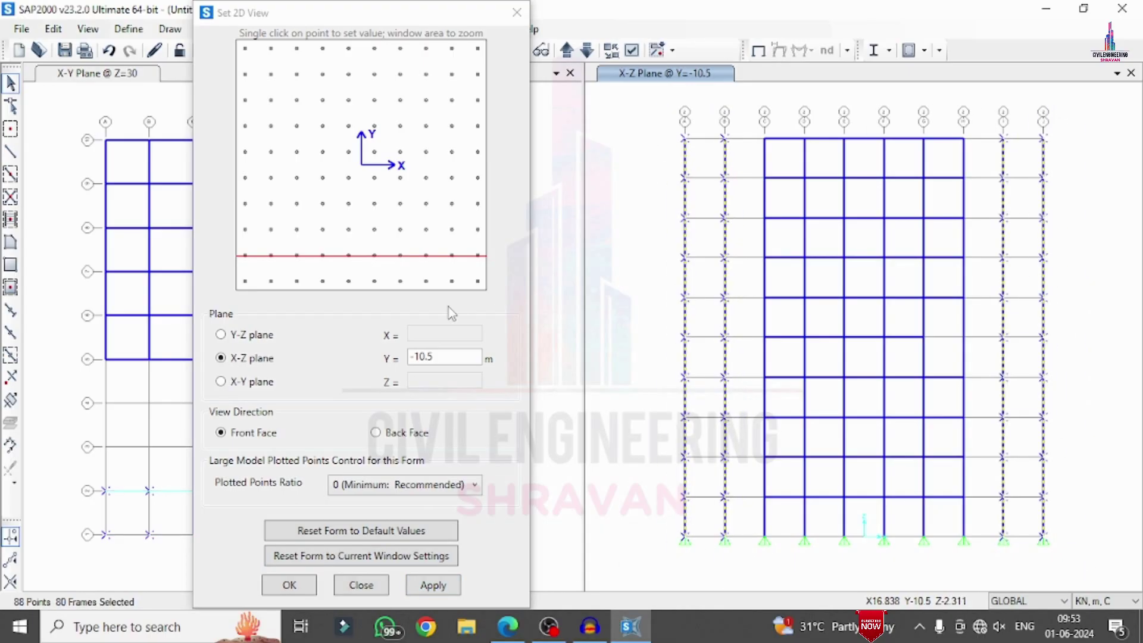
click(375, 231)
click(455, 593)
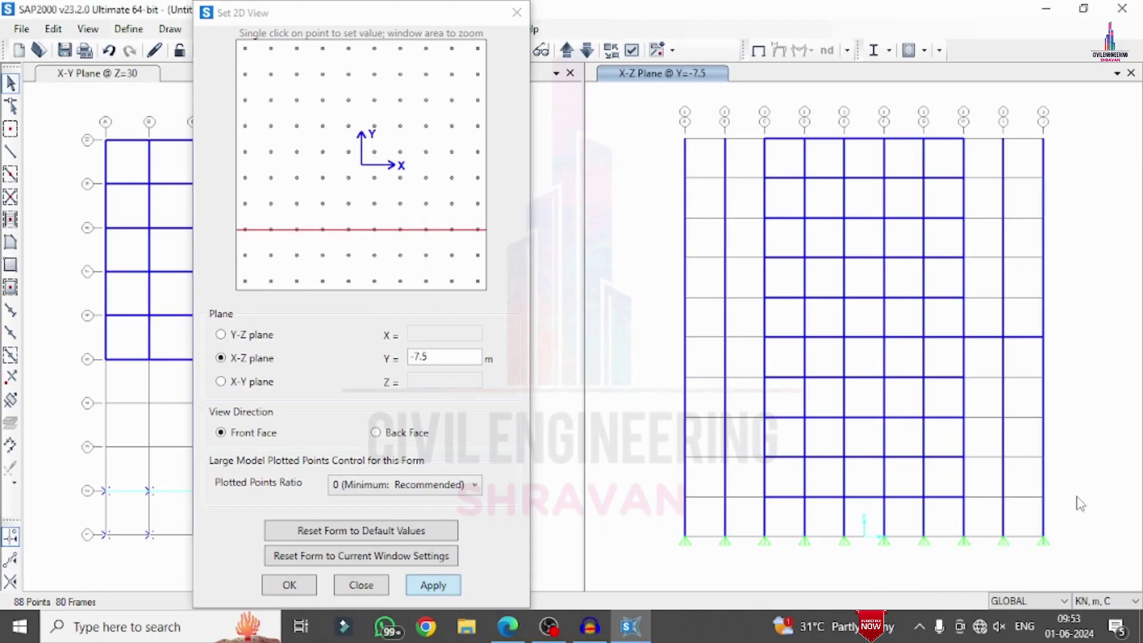
drag(1068, 570, 963, 105)
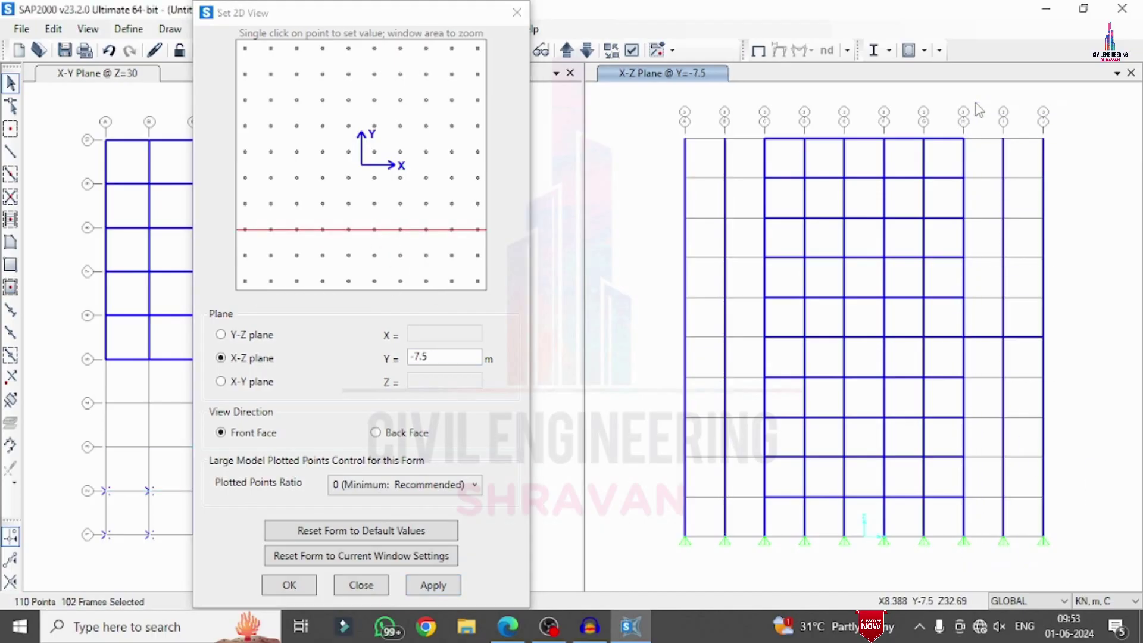
drag(748, 573, 631, 114)
Add the columns on grids A and B at Y=-4.5 to the selection and display the elevation at Y=-1.5.
click(401, 206)
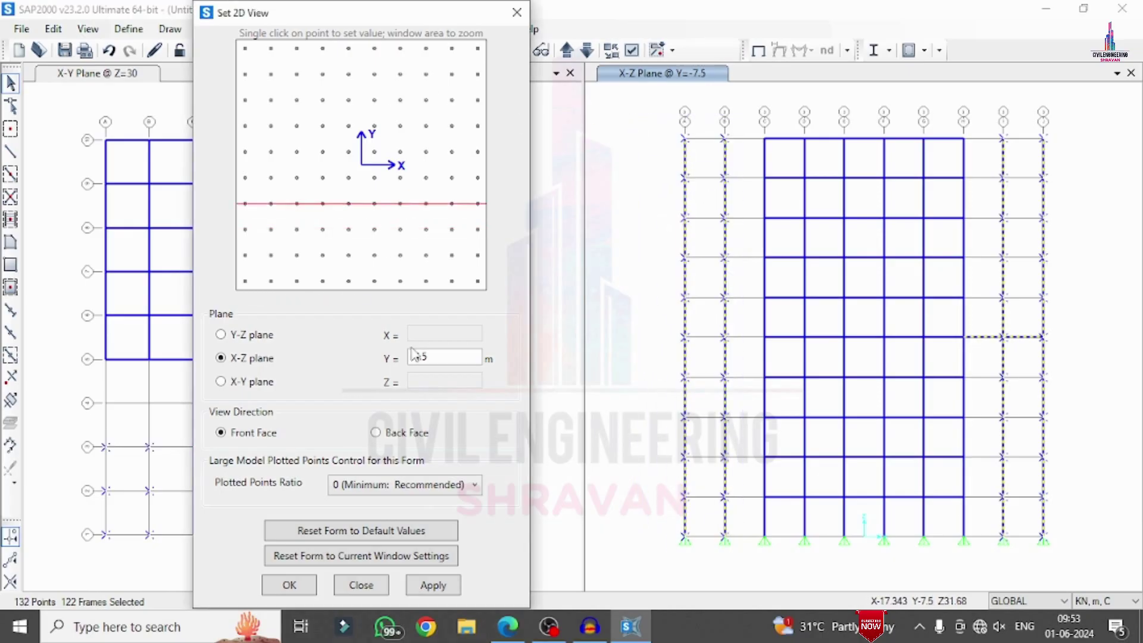
click(434, 585)
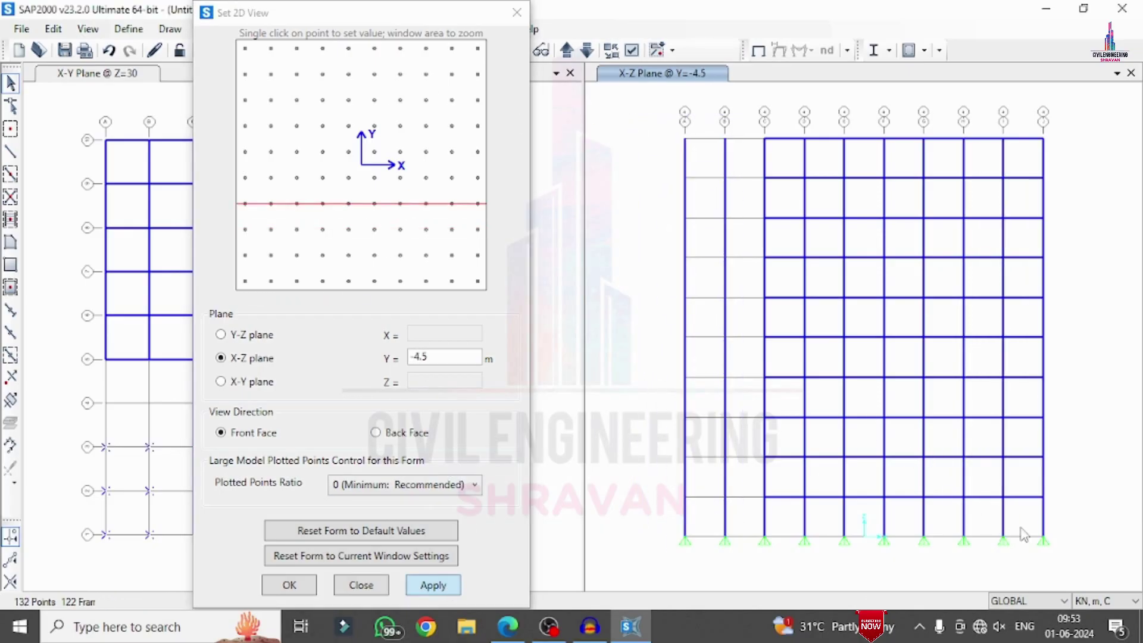
drag(741, 562, 630, 110)
click(400, 178)
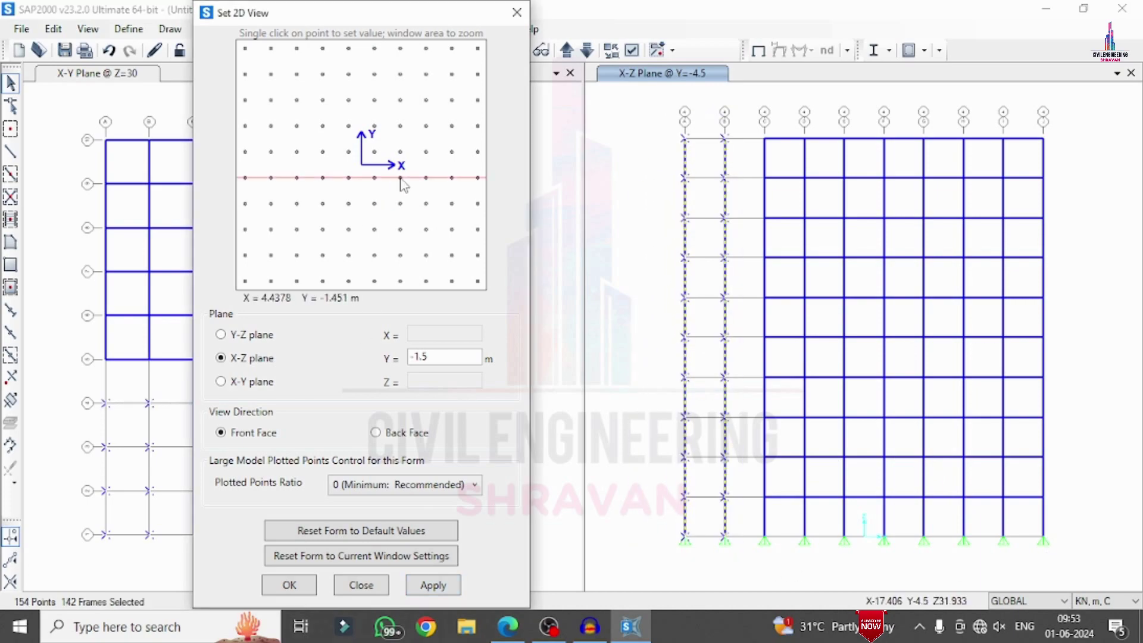
click(433, 586)
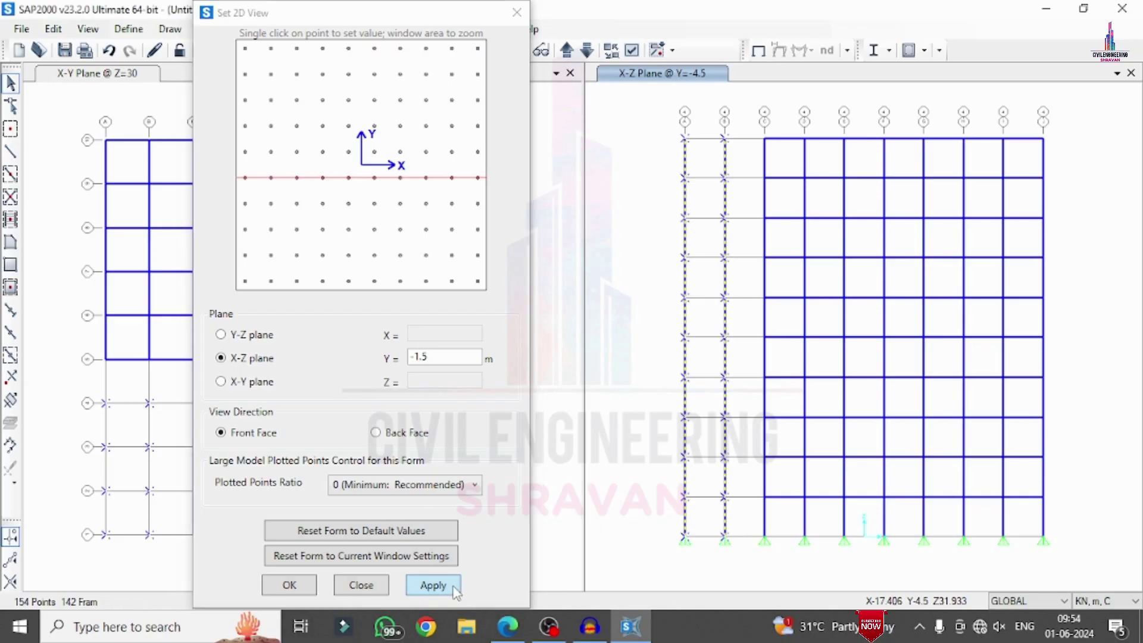
Add the full-height columns on grids G to J at Y=13.5 and Y=10.5 to the selection.
click(453, 50)
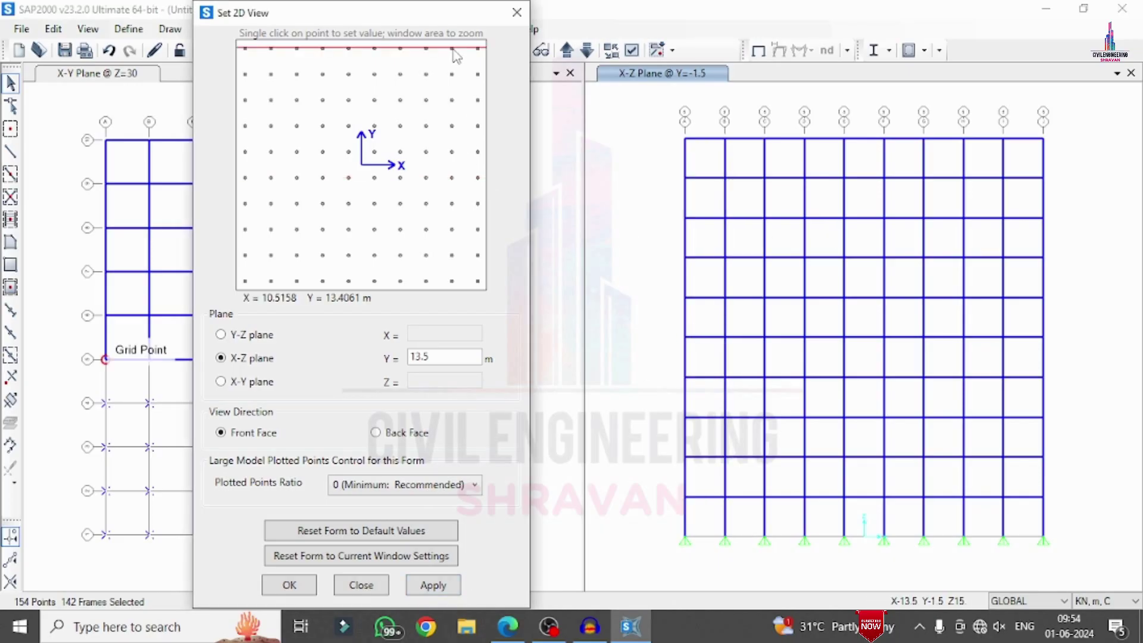
click(411, 593)
drag(1061, 572, 888, 109)
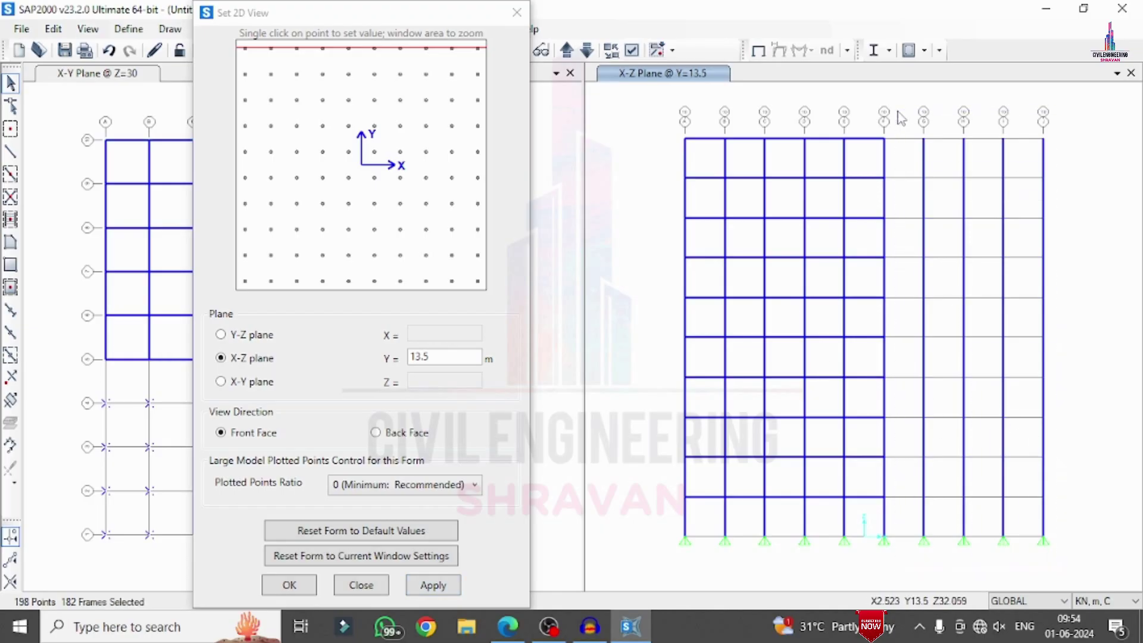
click(430, 77)
click(426, 75)
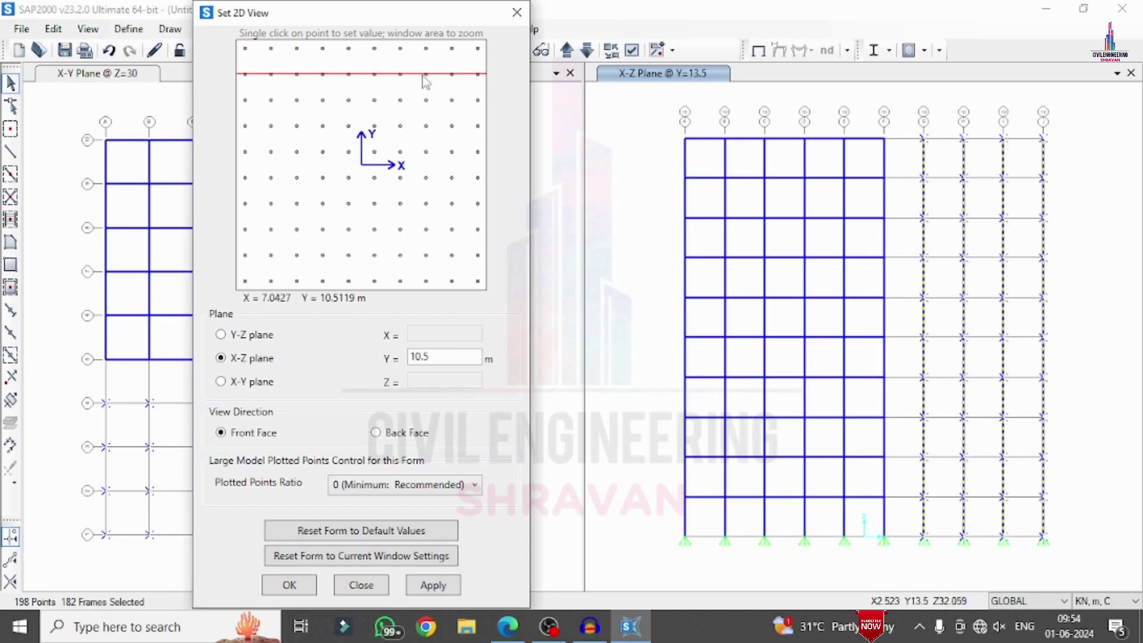
click(432, 585)
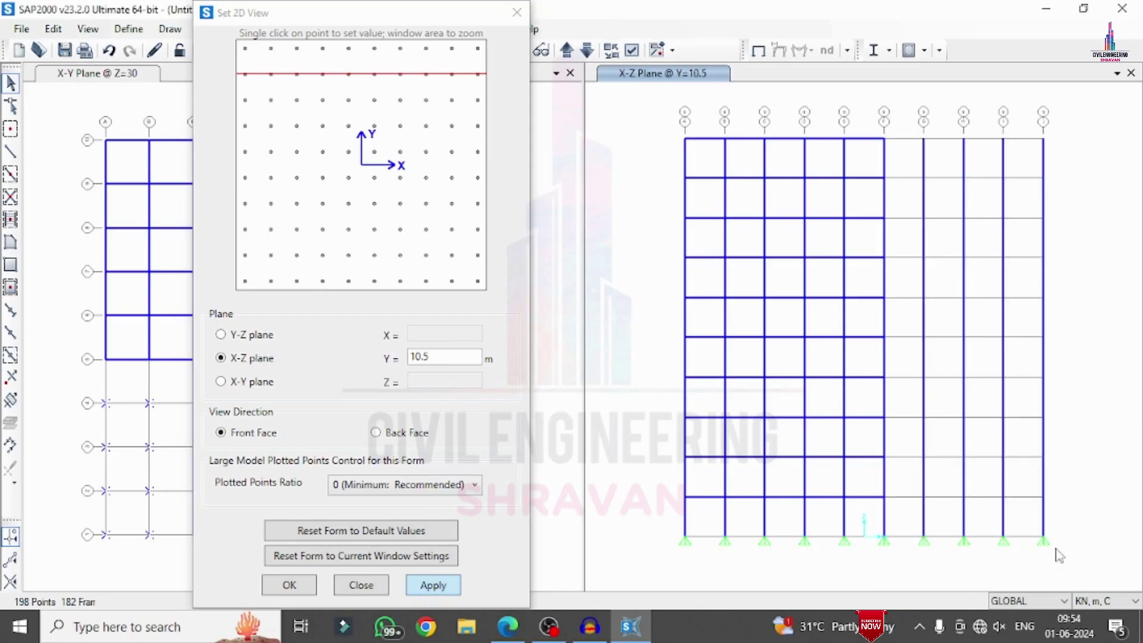
drag(1059, 562, 899, 118)
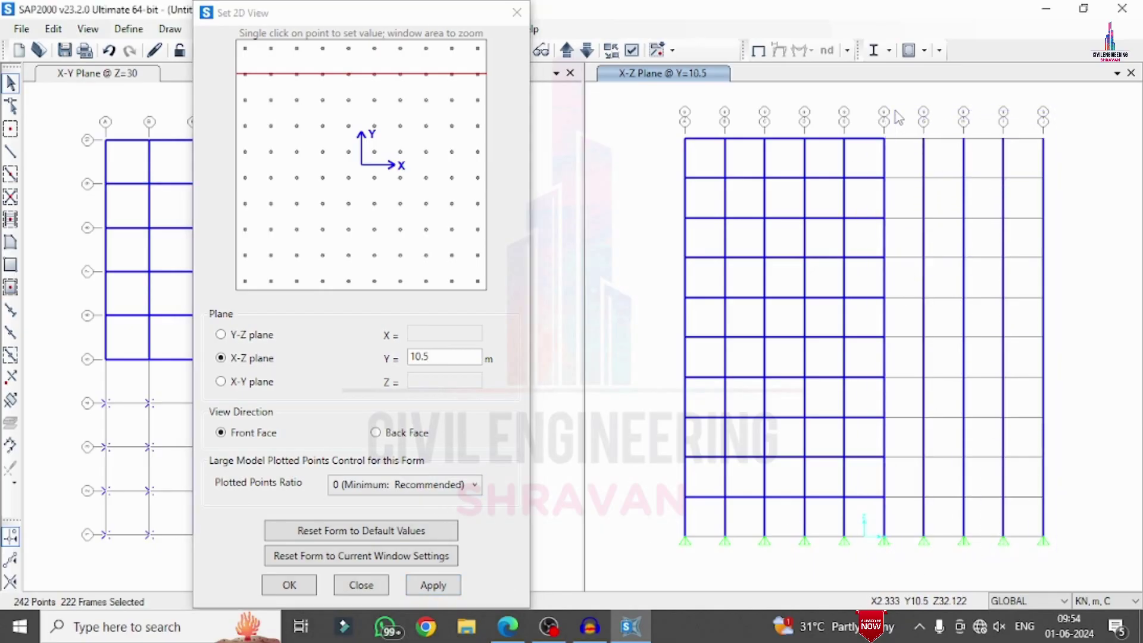
Check the elevation at Y=7.5, leave the 2D view settings and delete the selected corner columns.
click(452, 100)
click(430, 587)
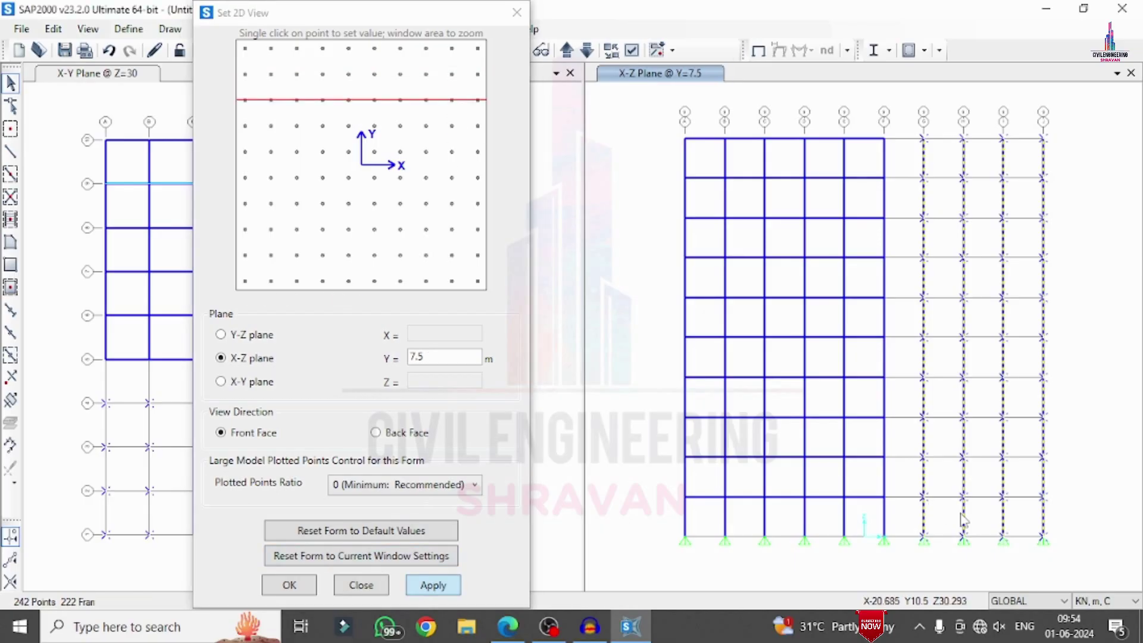
drag(1058, 563, 1140, 453)
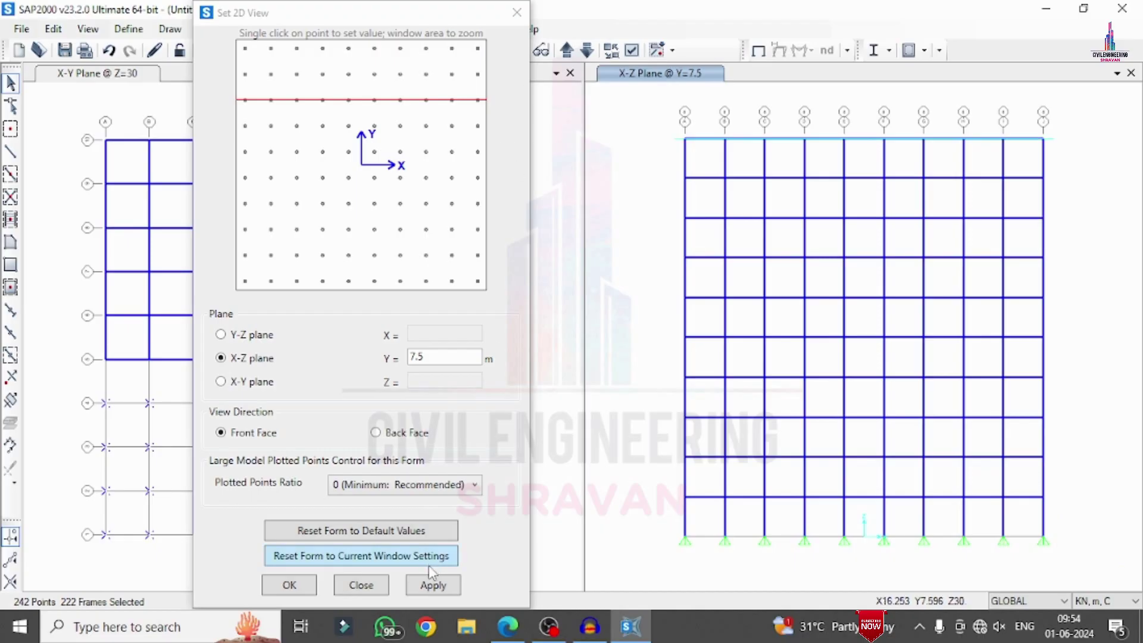
click(517, 13)
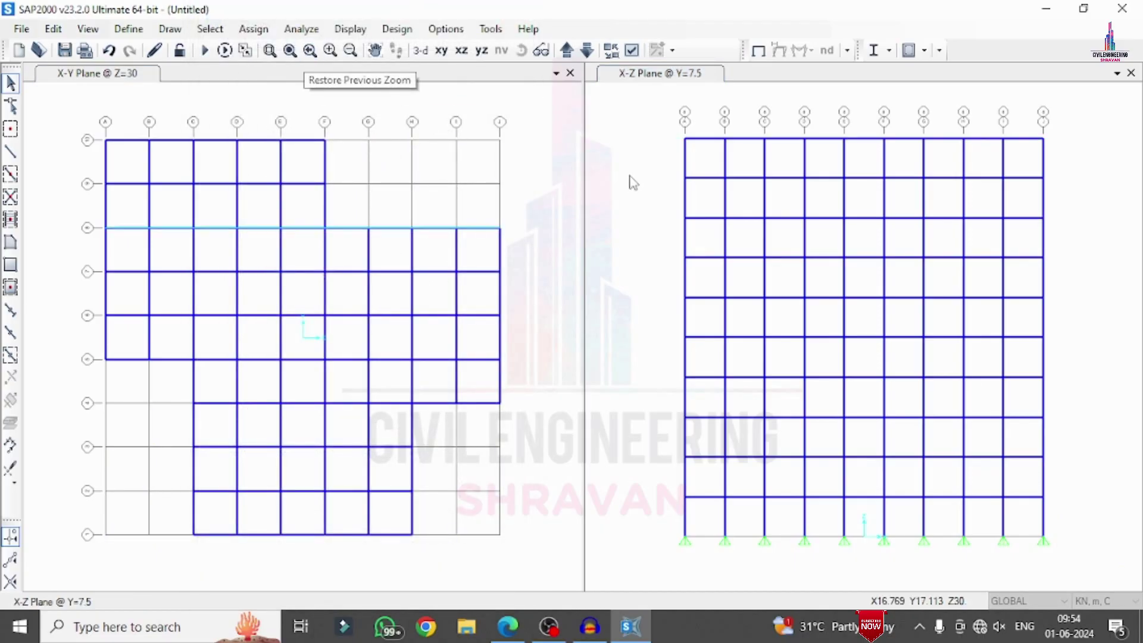
Restore the 3D view, rotated to show the cut-out frame from above, and set the plan view to Z=3.
click(421, 51)
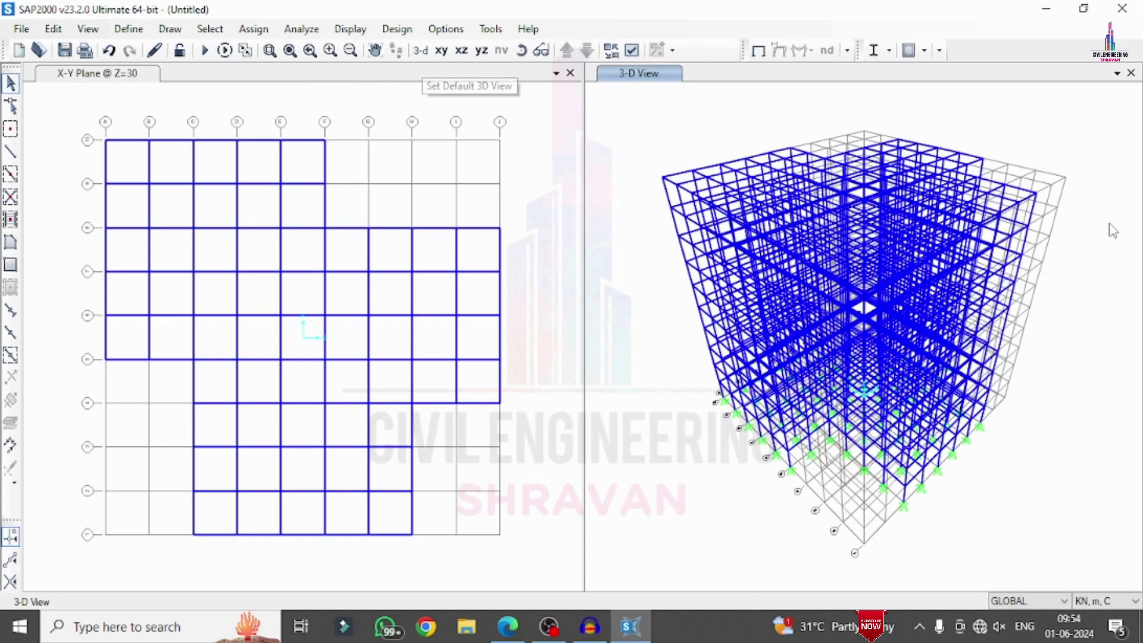
click(522, 51)
drag(1076, 356, 986, 444)
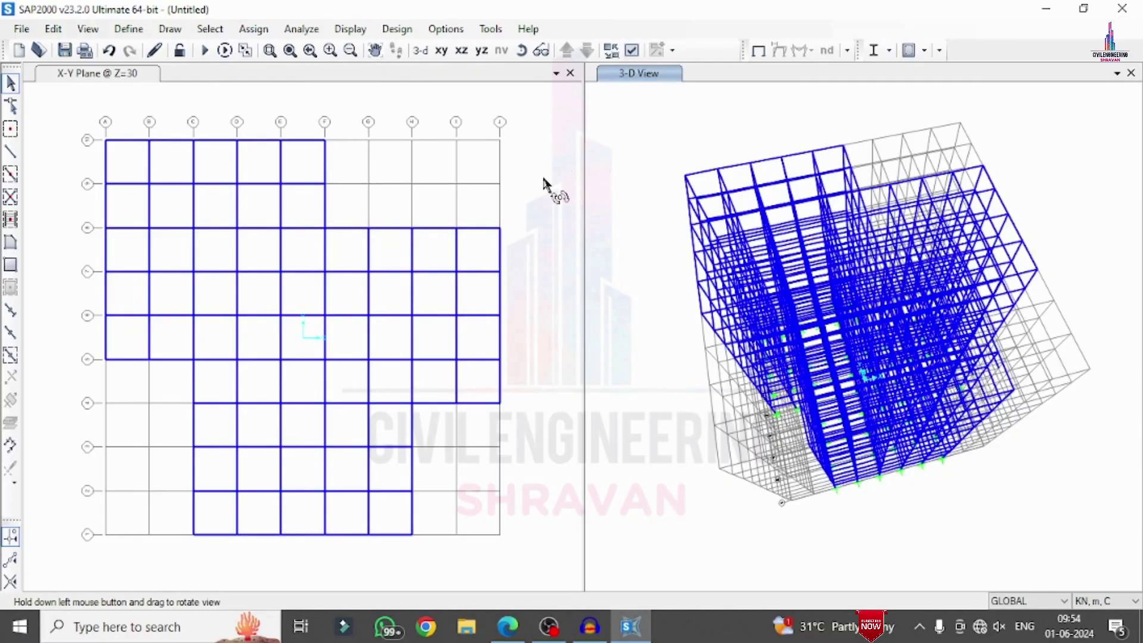
click(544, 184)
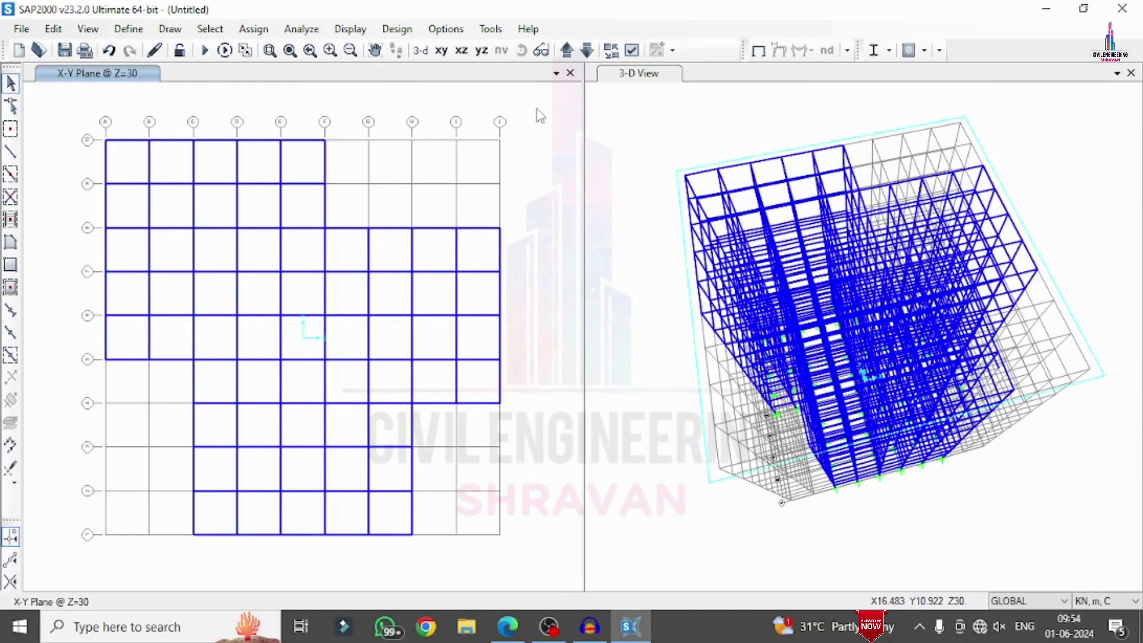
click(566, 50)
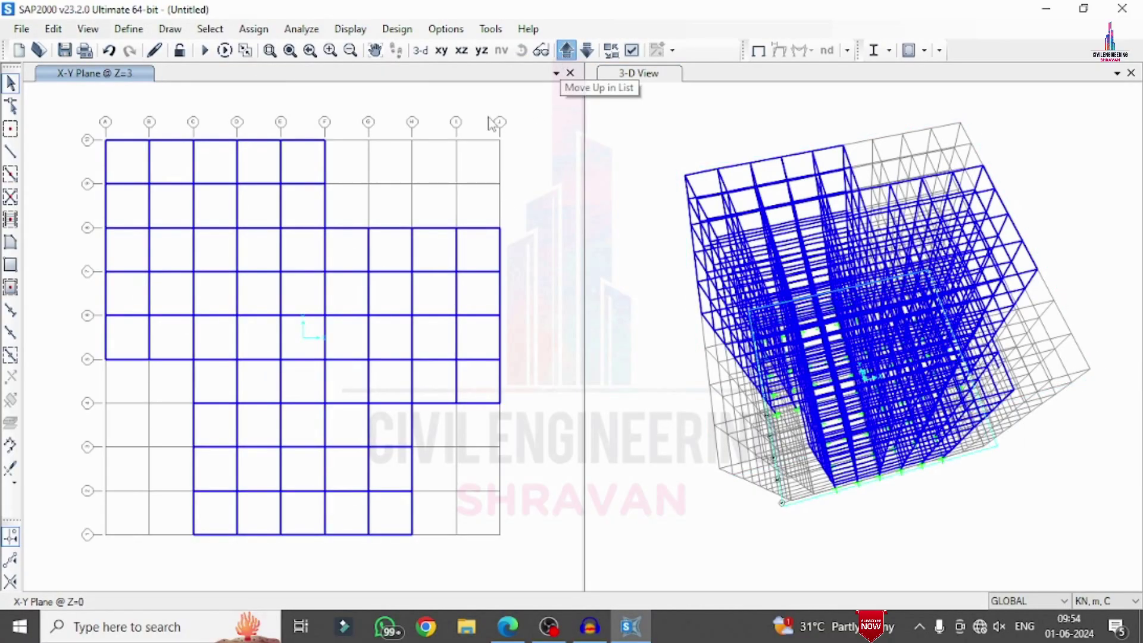
Define a thin shell area section named 150 with M30 material and 0.15 m membrane and bending thickness.
click(122, 34)
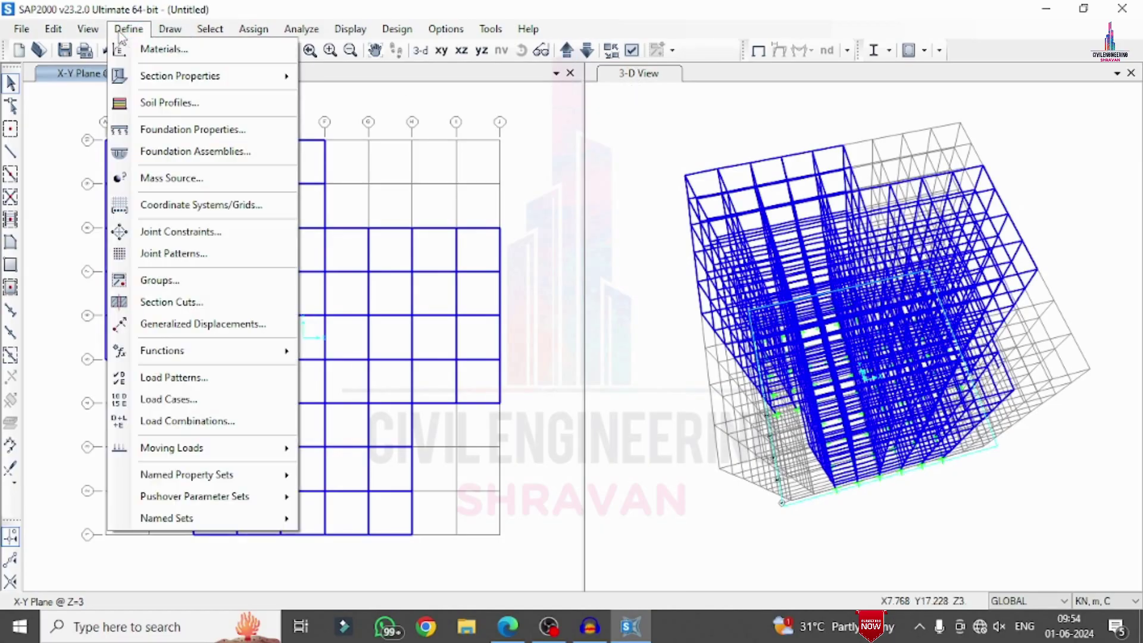
mouse_move(157, 83)
click(357, 145)
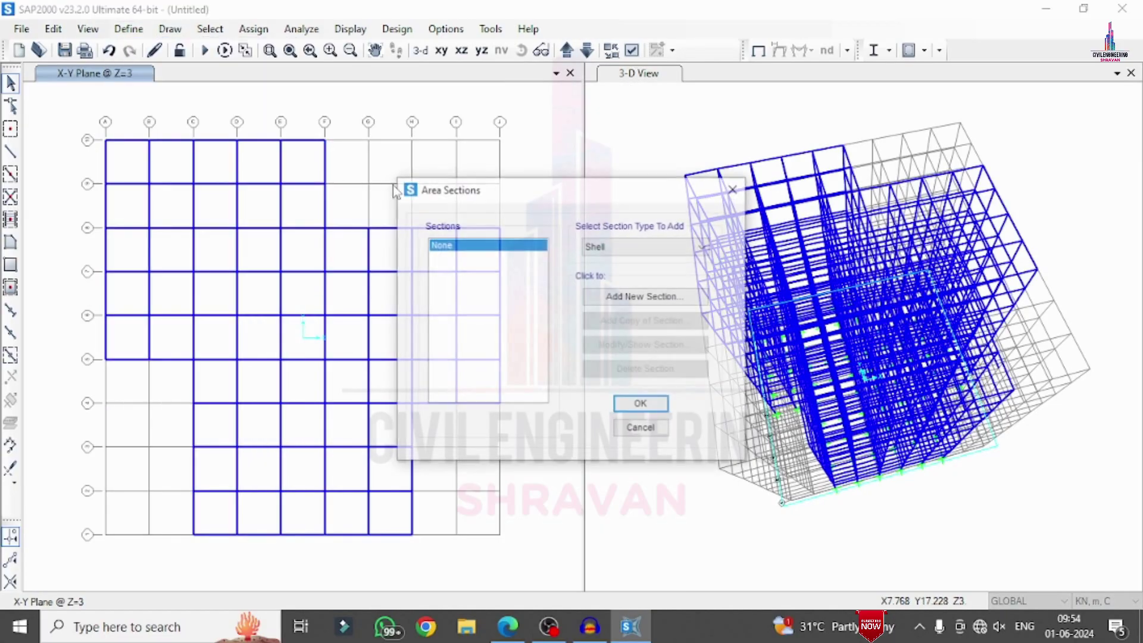
click(598, 248)
click(595, 258)
click(613, 296)
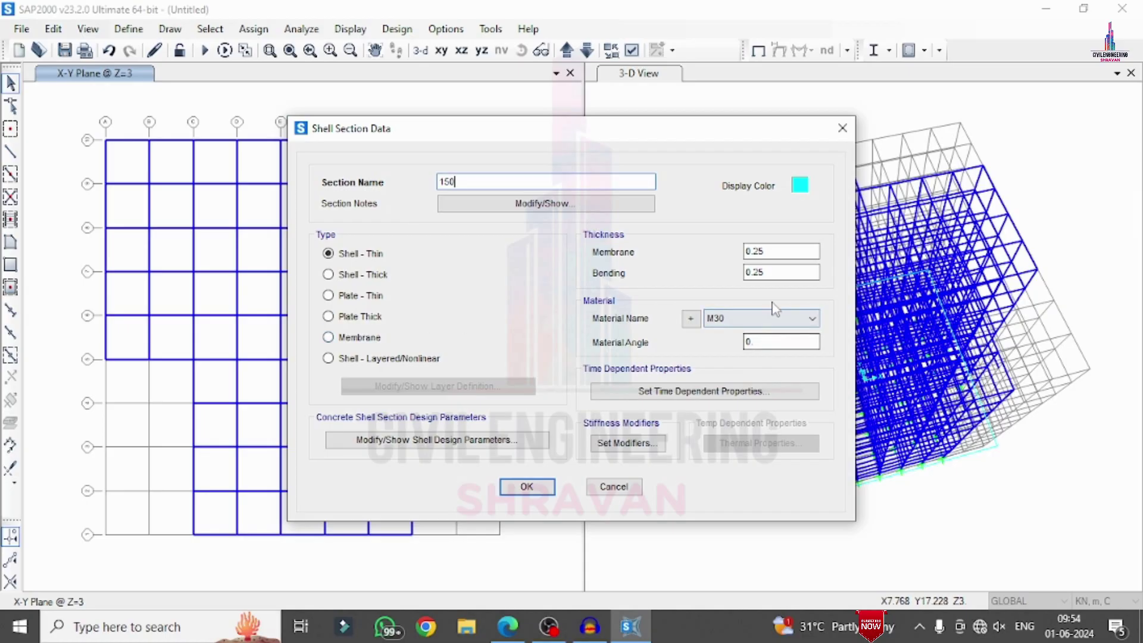
click(780, 253)
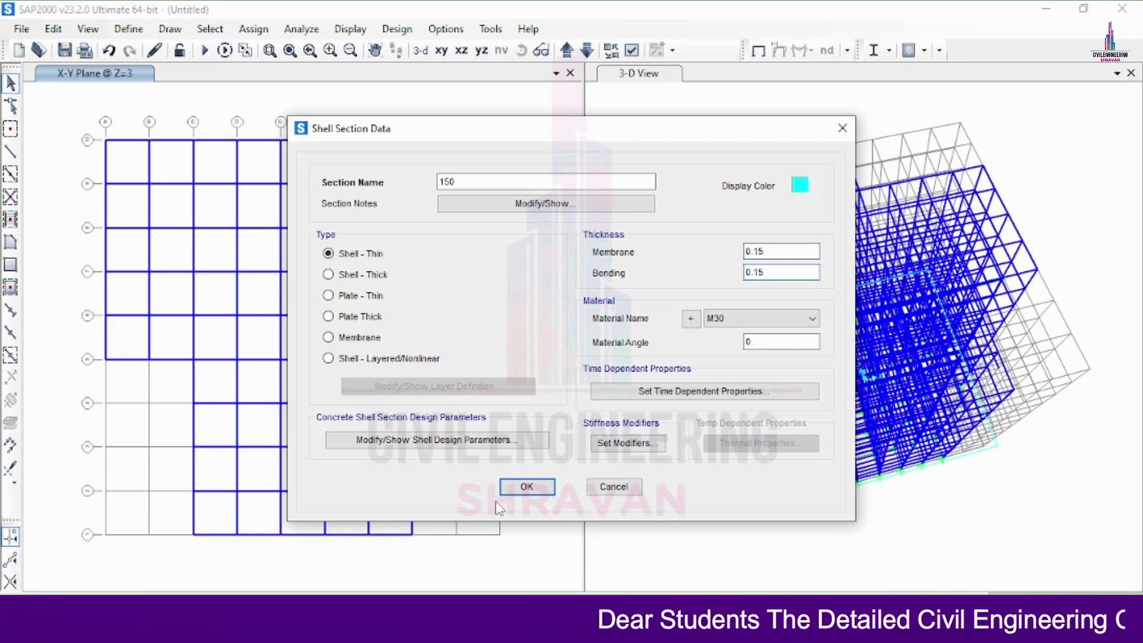
click(517, 488)
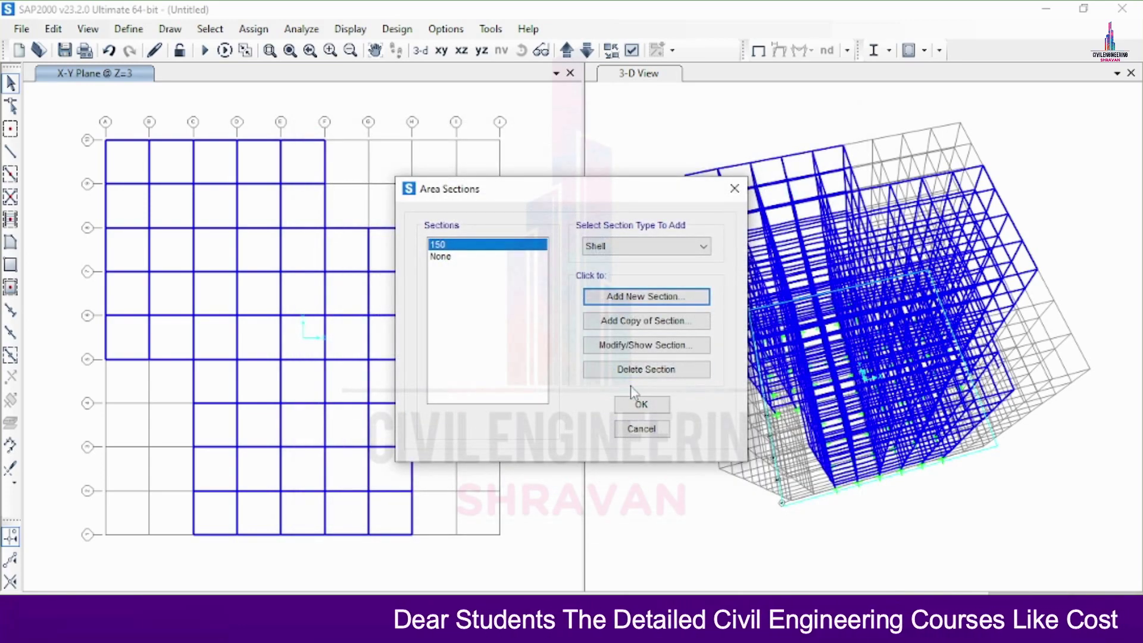
click(470, 256)
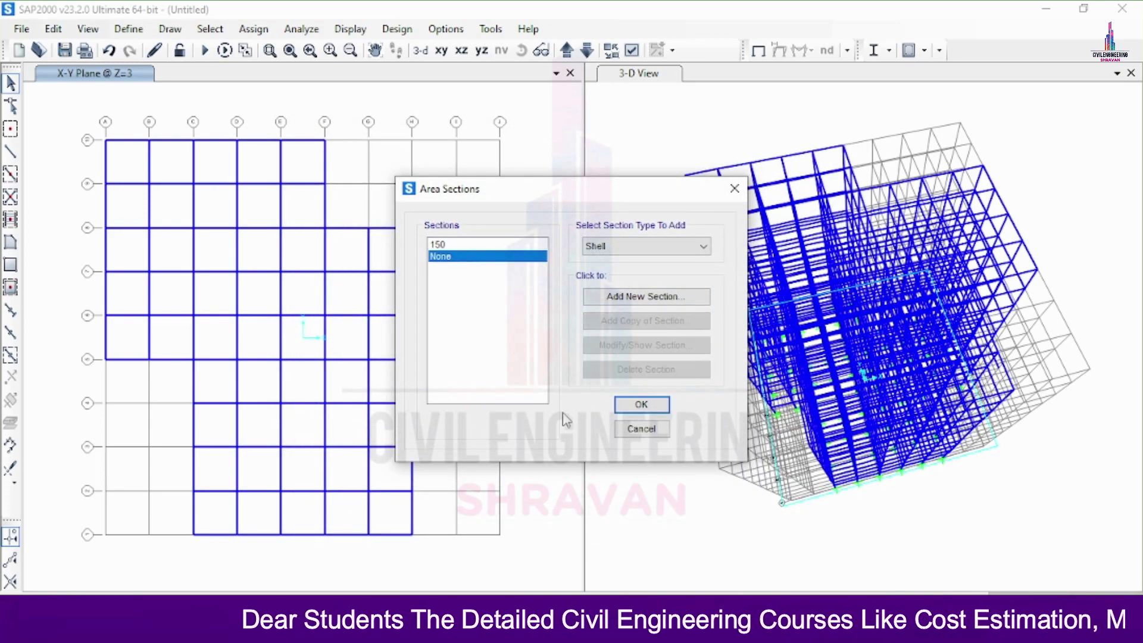
click(630, 407)
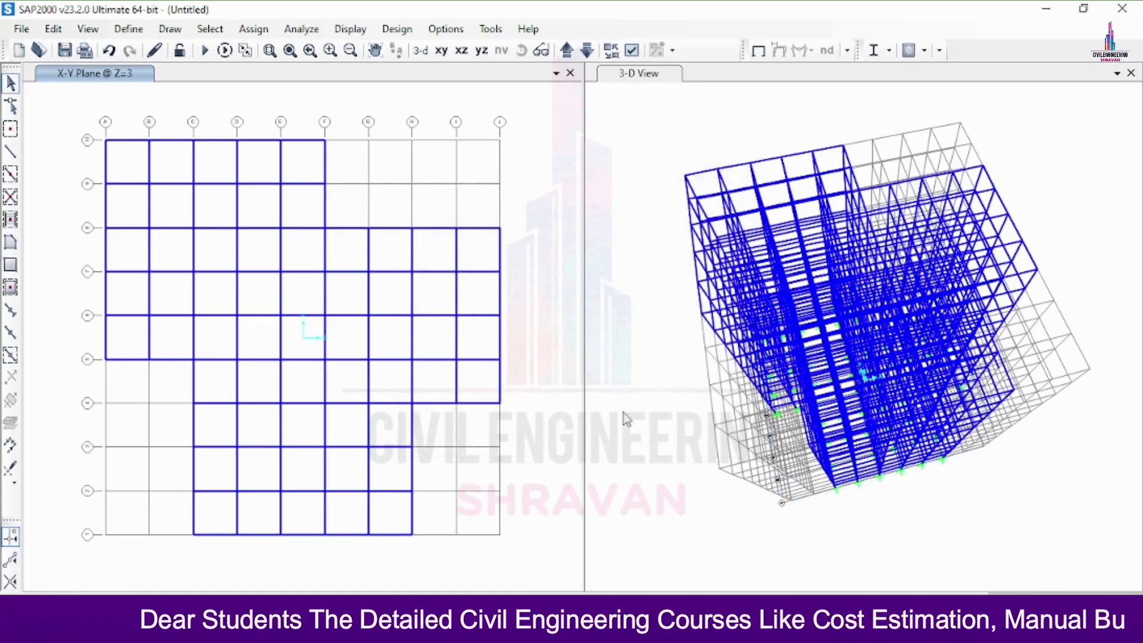
Quick-draw slab areas with section 150 across all grid bays of the Z=3 plan.
click(11, 289)
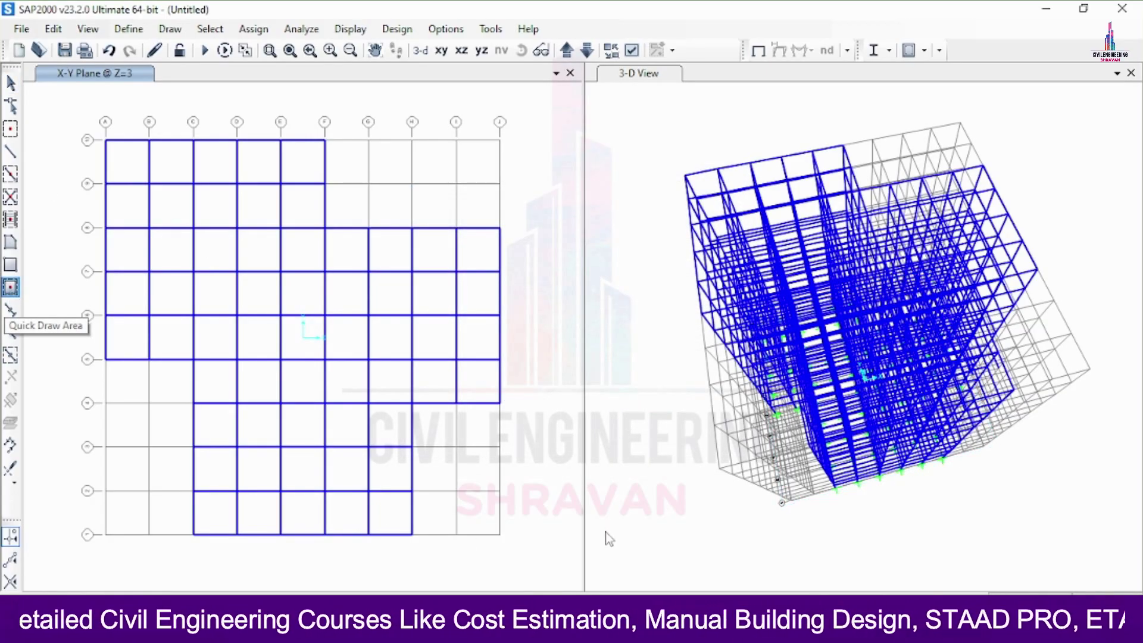
drag(603, 269, 684, 59)
mouse_move(114, 211)
mouse_down()
mouse_move(363, 516)
mouse_move(514, 568)
mouse_up()
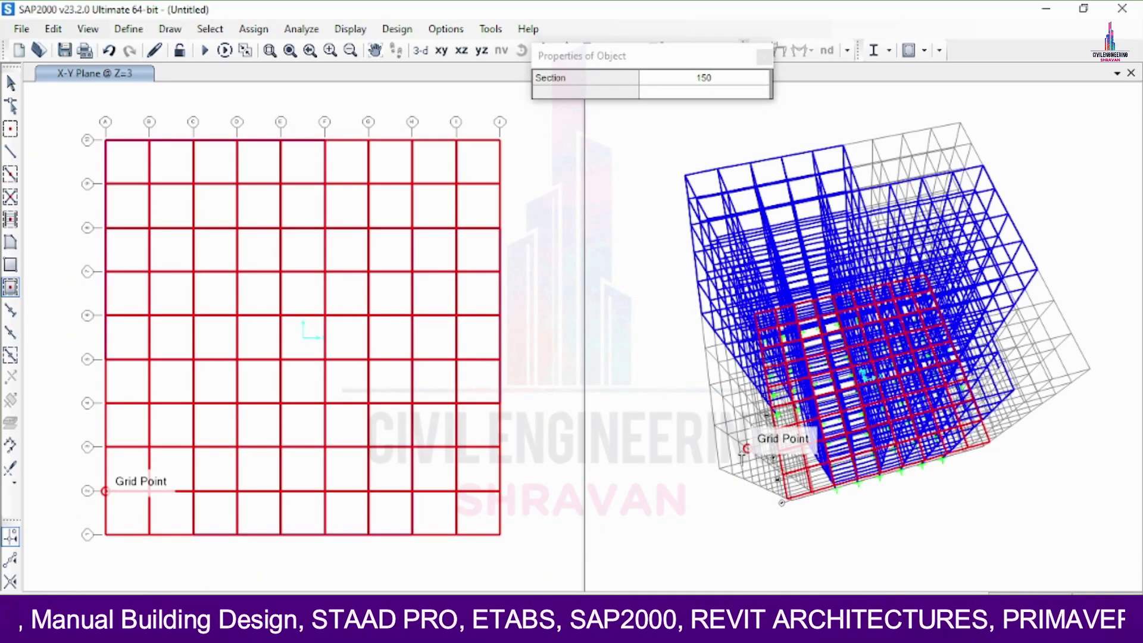
key(Escape)
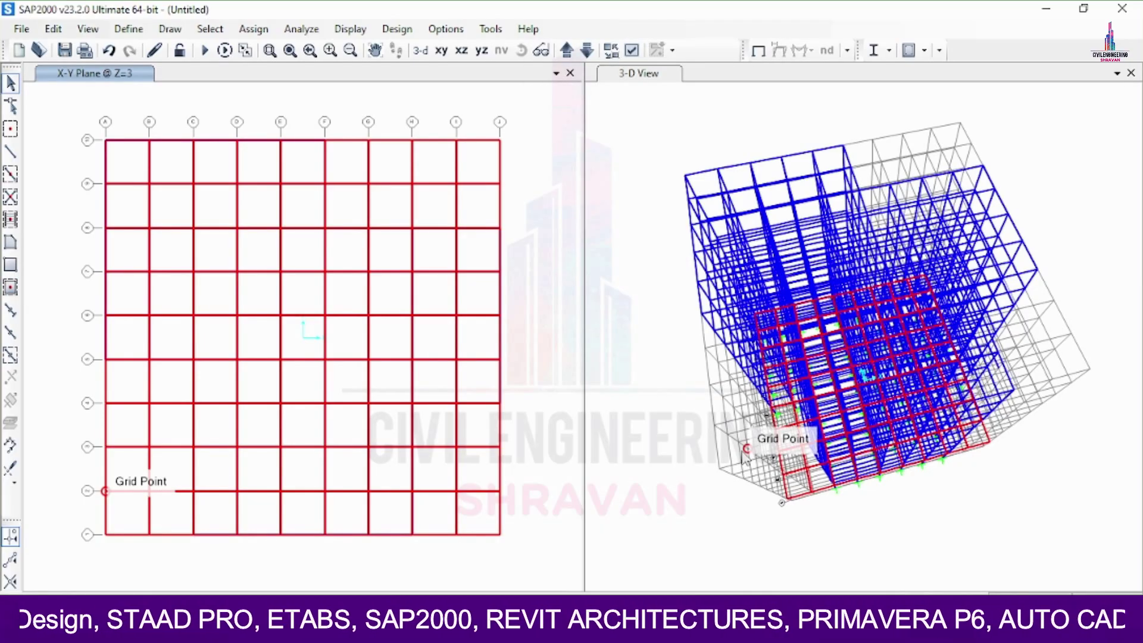
Turn on filled objects in the display options and apply them to all windows.
click(632, 50)
click(525, 95)
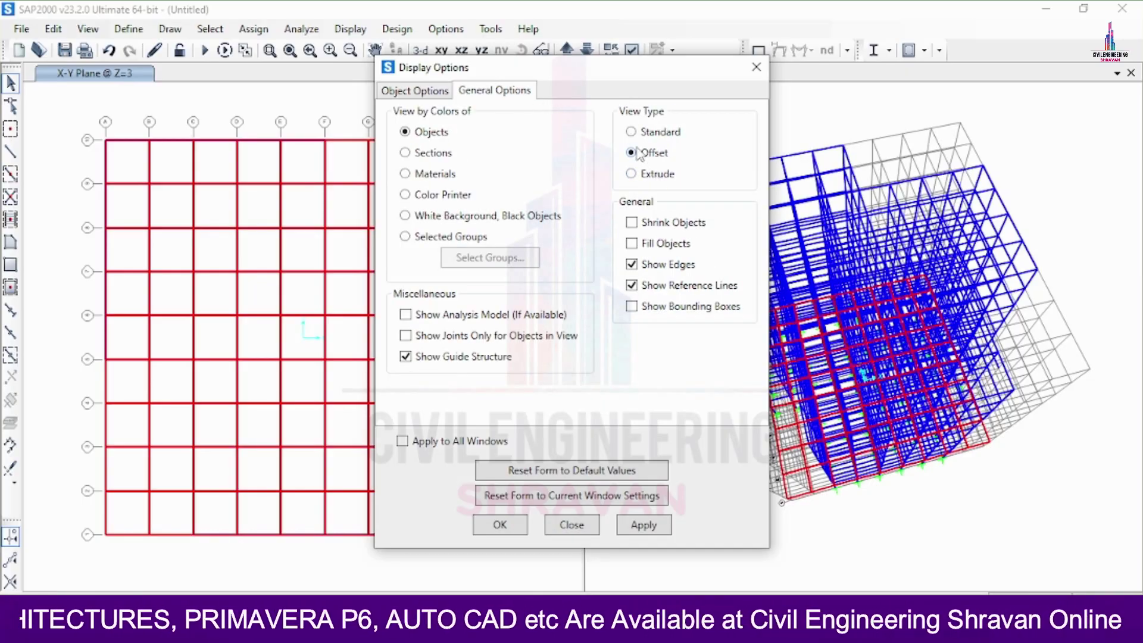
click(643, 242)
click(448, 442)
click(646, 527)
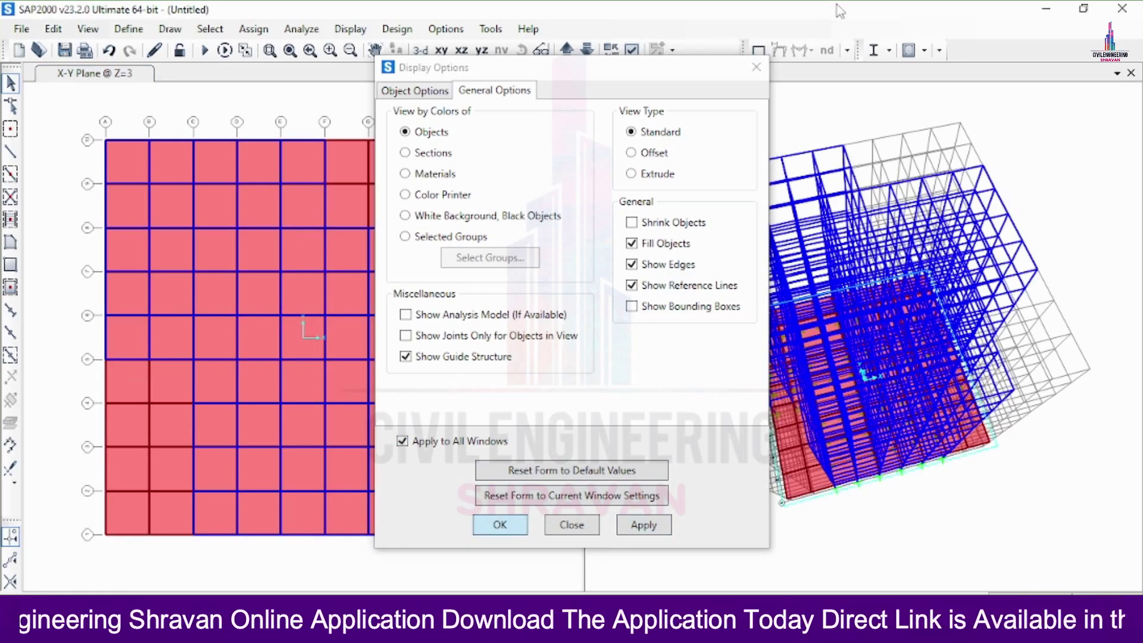
drag(564, 67, 810, 13)
key(Return)
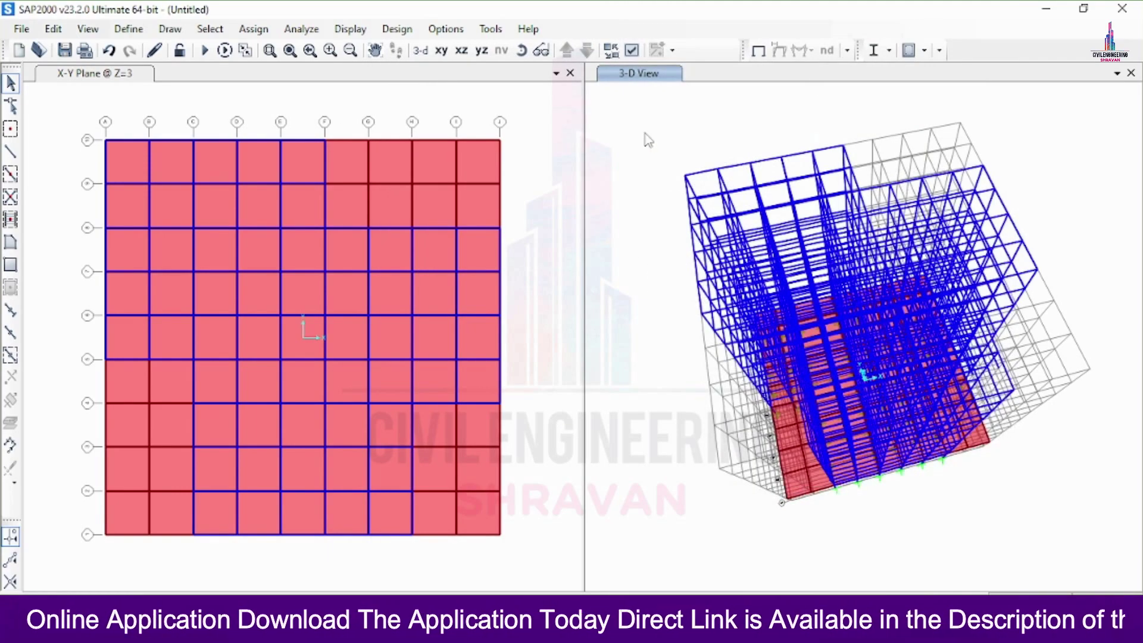
Delete the slab panels lying outside the frame in the three cut-out corners of the Z=3 plan.
drag(510, 221, 348, 114)
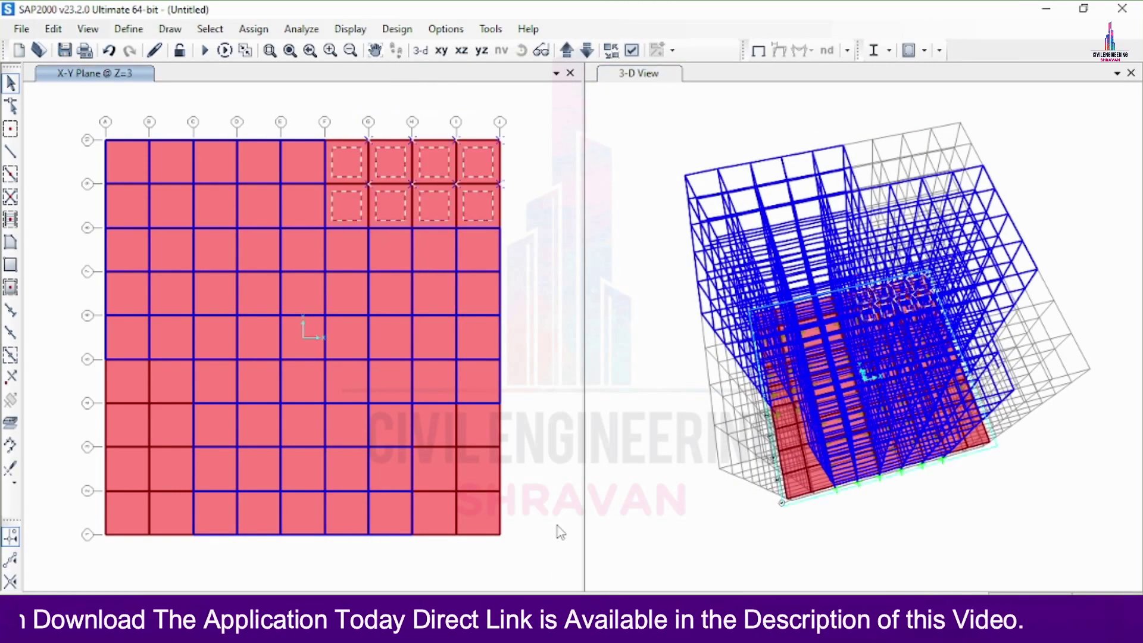
drag(535, 574, 424, 416)
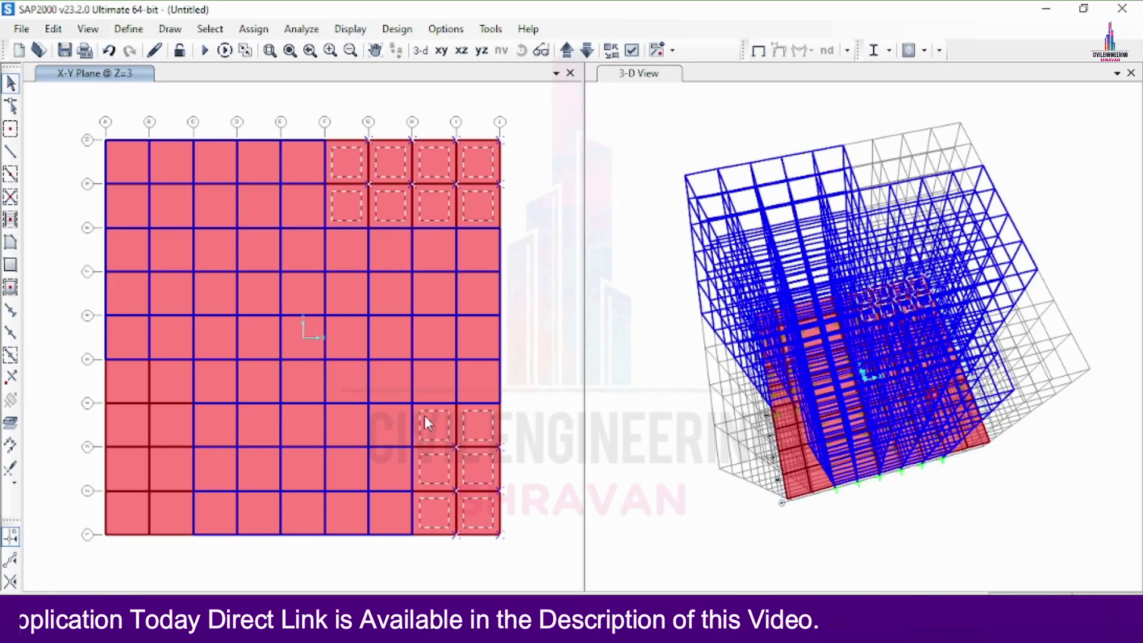
drag(184, 549, 101, 378)
key(Delete)
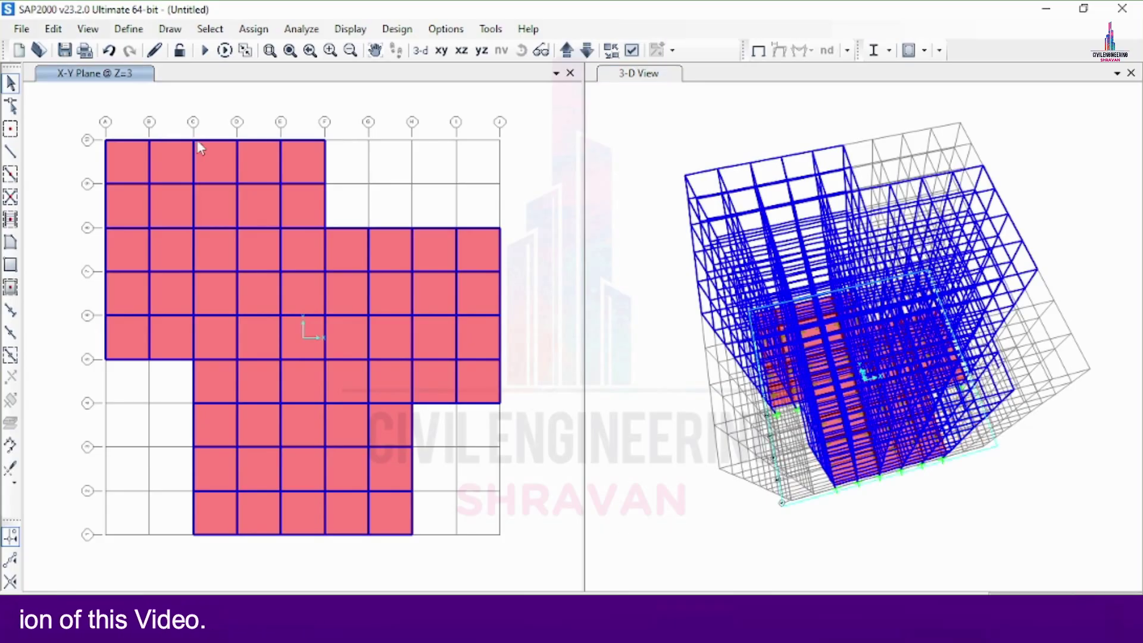
Select all slab areas that have area section 150.
click(209, 29)
mouse_move(215, 49)
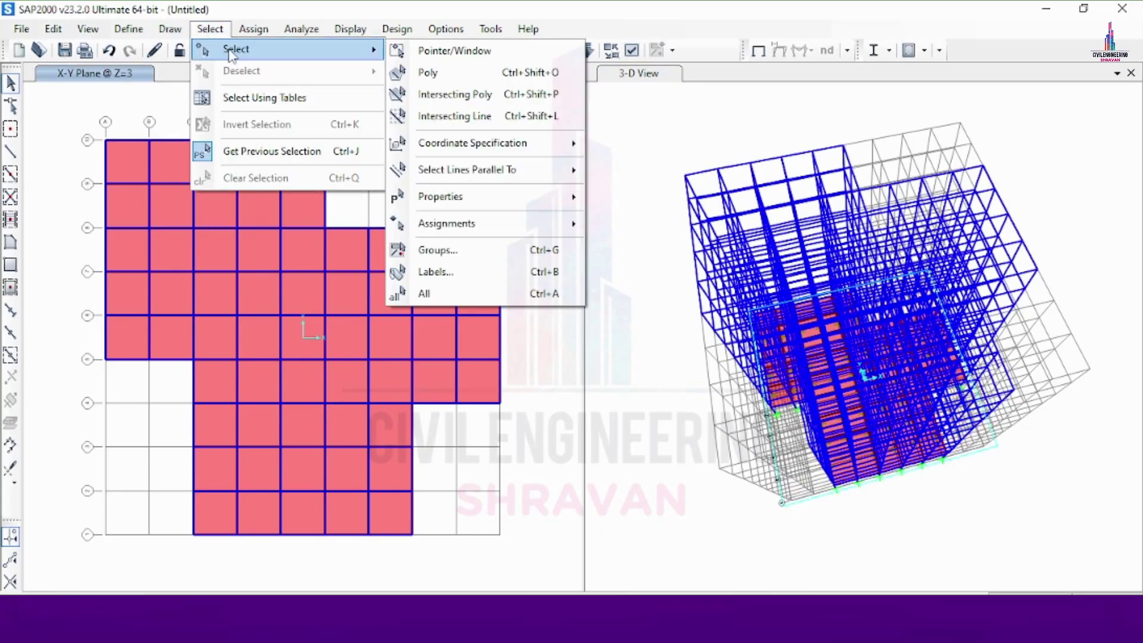
mouse_move(447, 196)
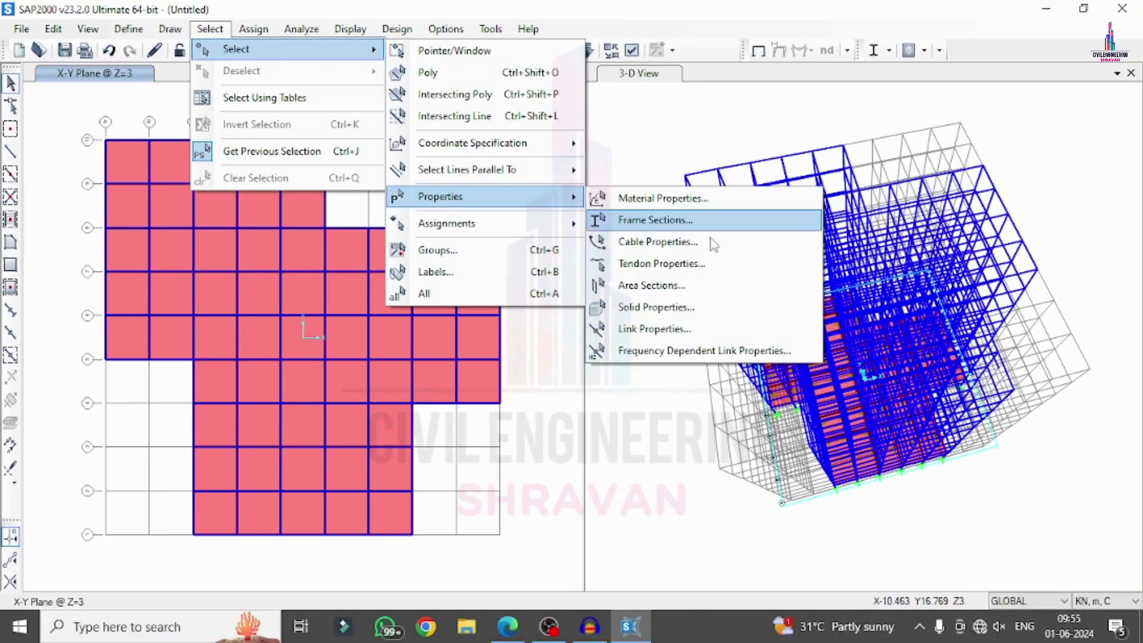
click(682, 283)
click(453, 207)
click(506, 481)
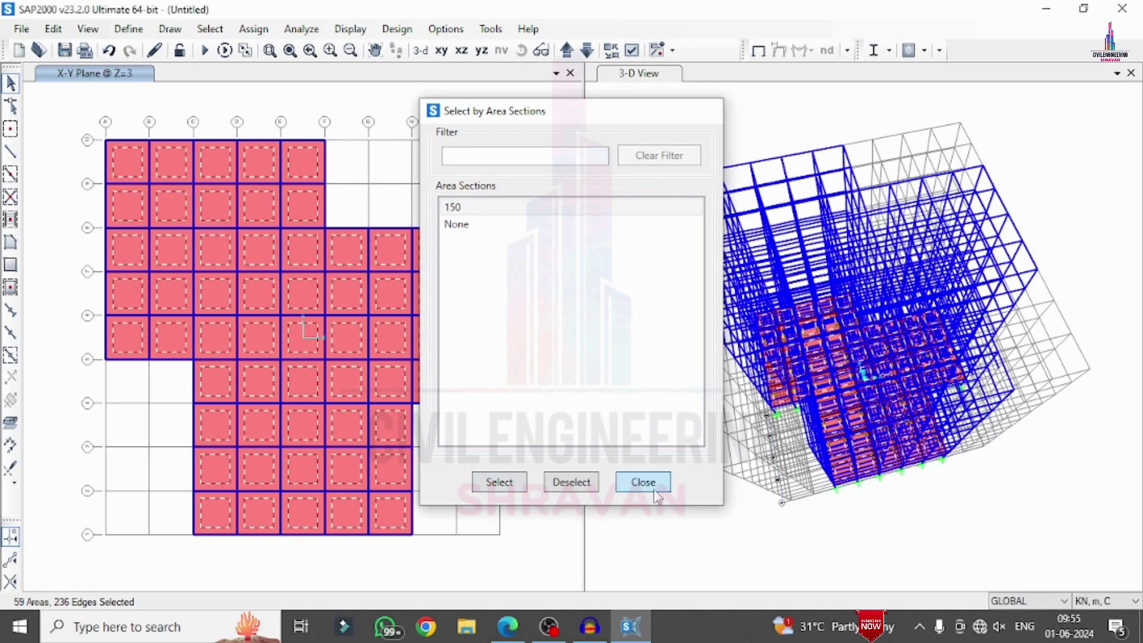
click(645, 482)
Replicate the selected slabs linearly upward with dz 3 m and 9 copies.
click(598, 121)
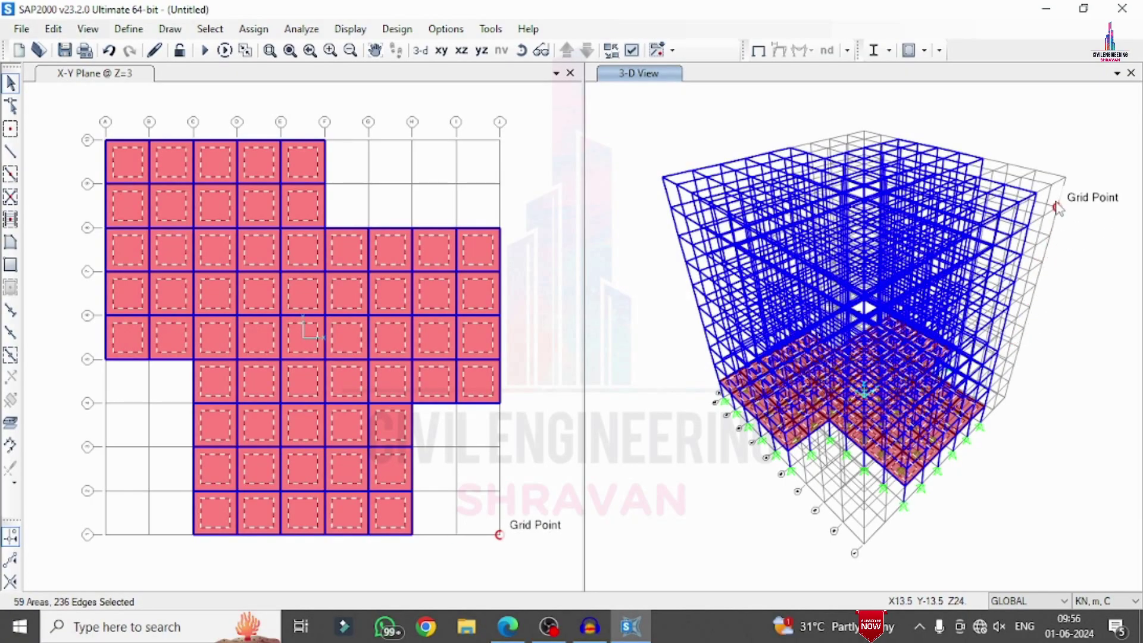
click(43, 30)
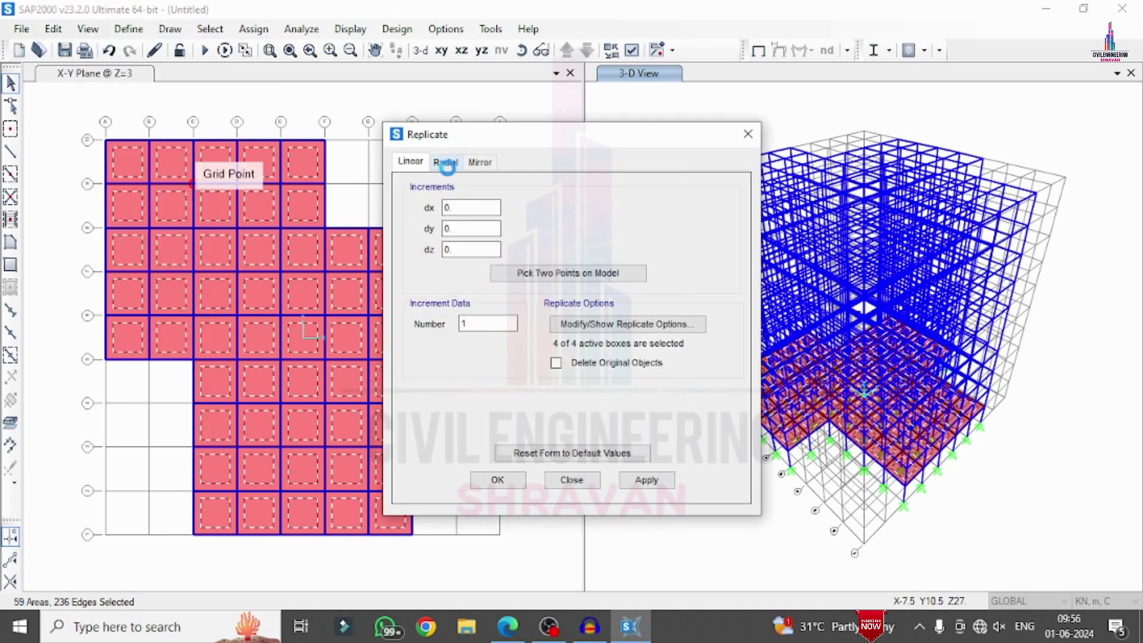
double_click(452, 249)
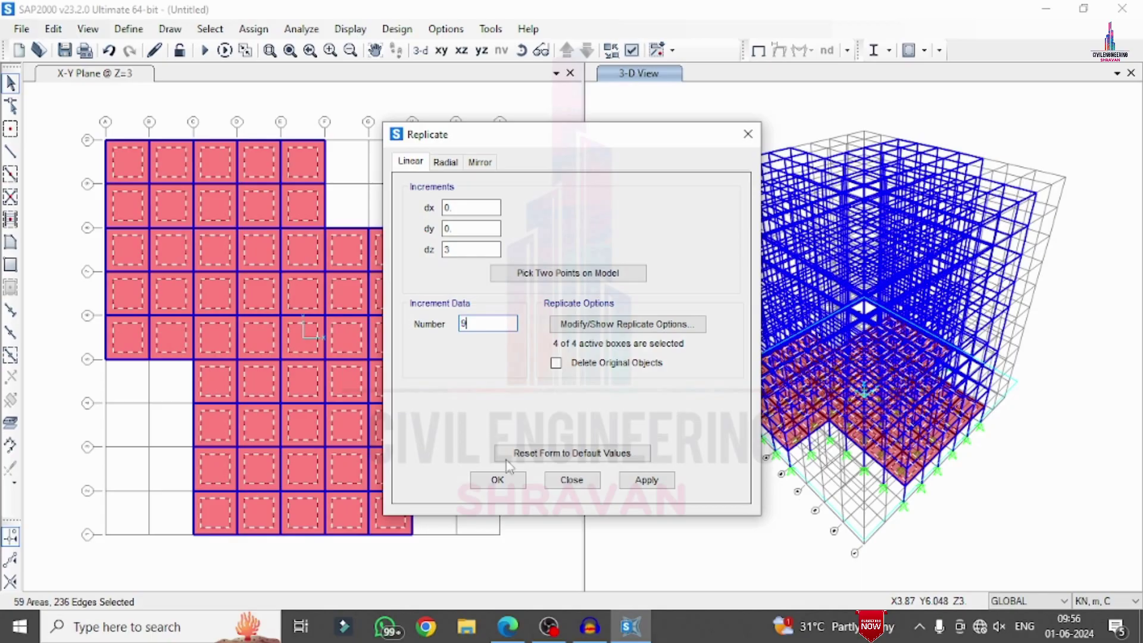
click(647, 480)
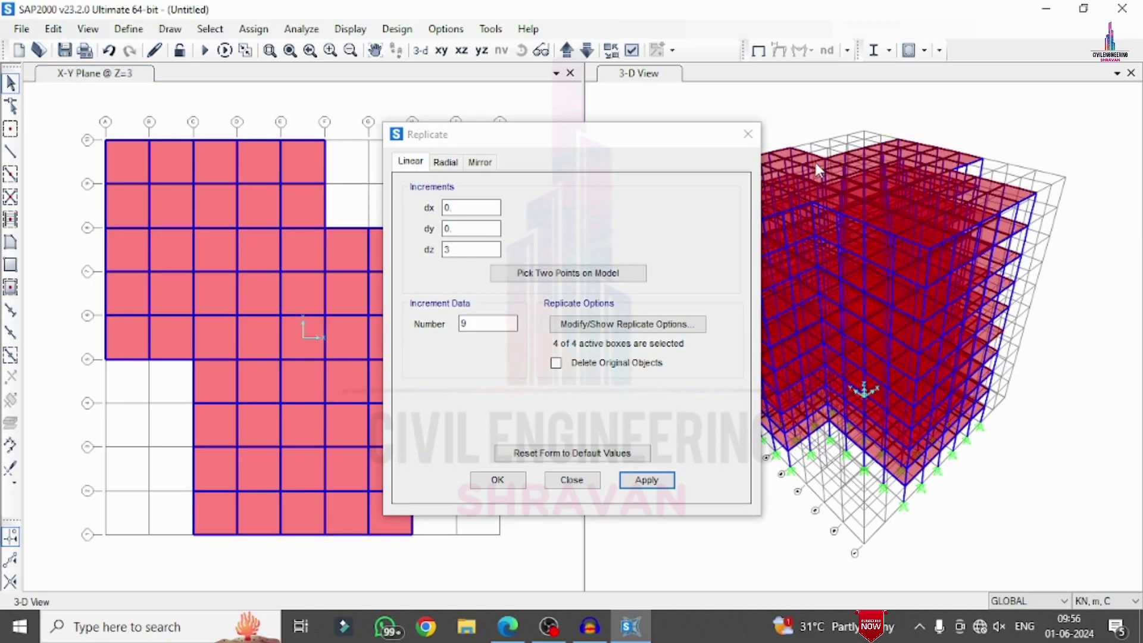
click(517, 482)
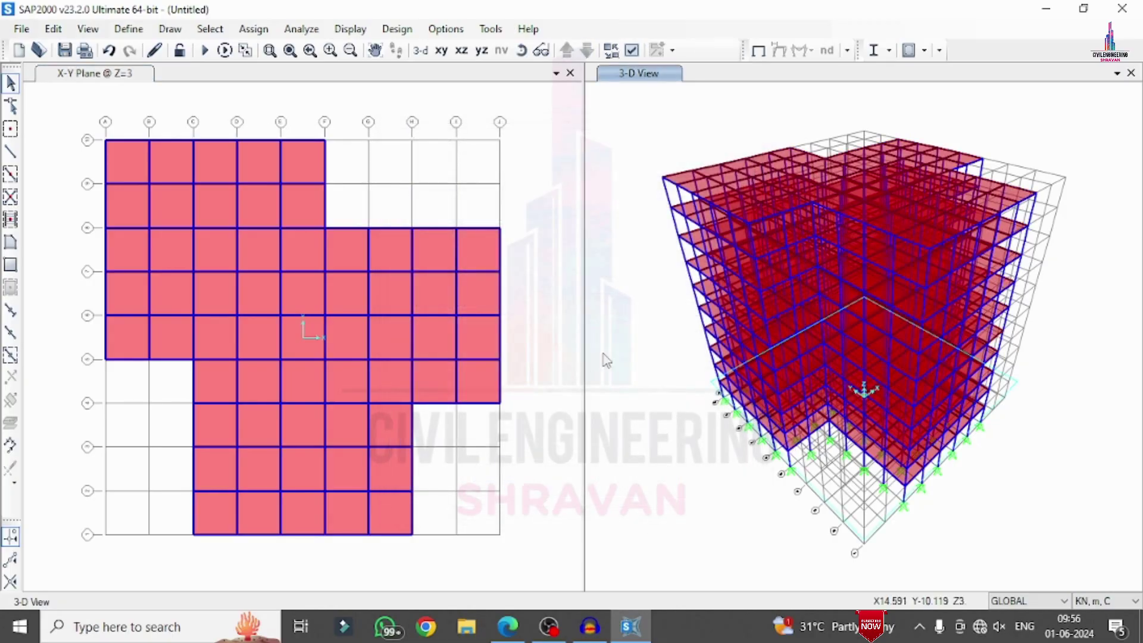
Display the plan at Z=0, select all base joints and assign them fixed restraints.
click(519, 93)
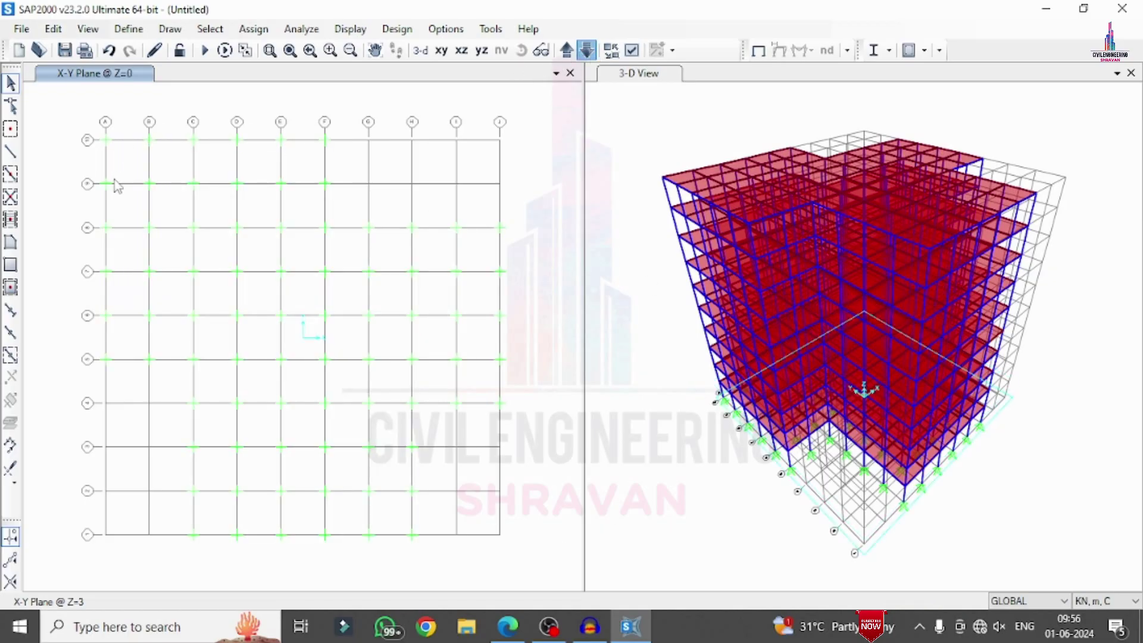
drag(72, 115, 511, 576)
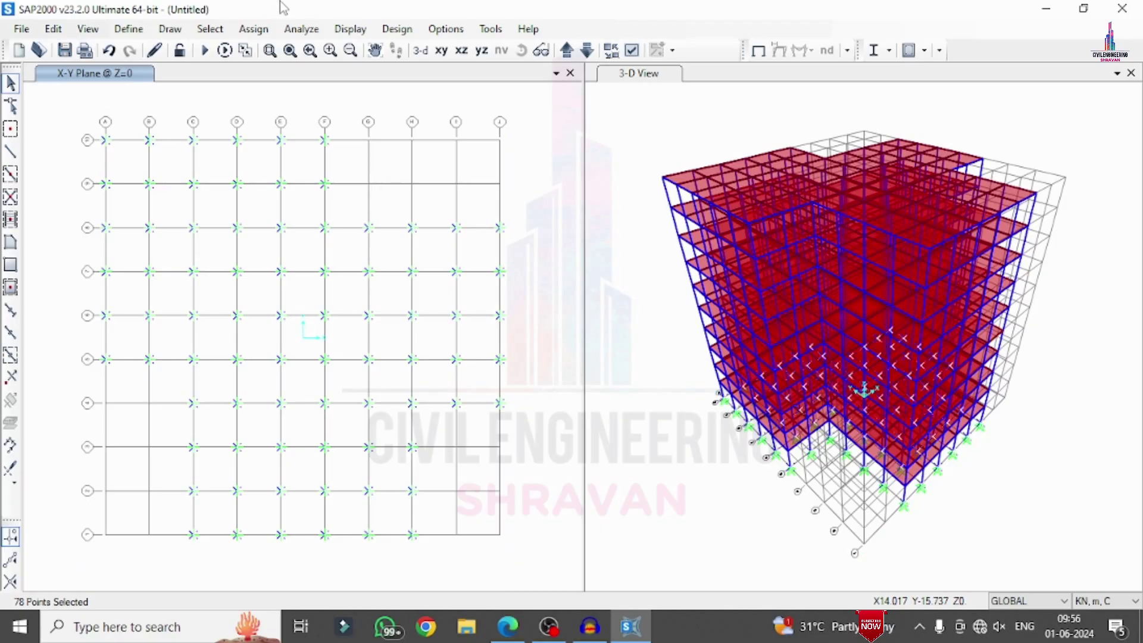
click(253, 28)
mouse_move(271, 46)
click(524, 48)
click(475, 345)
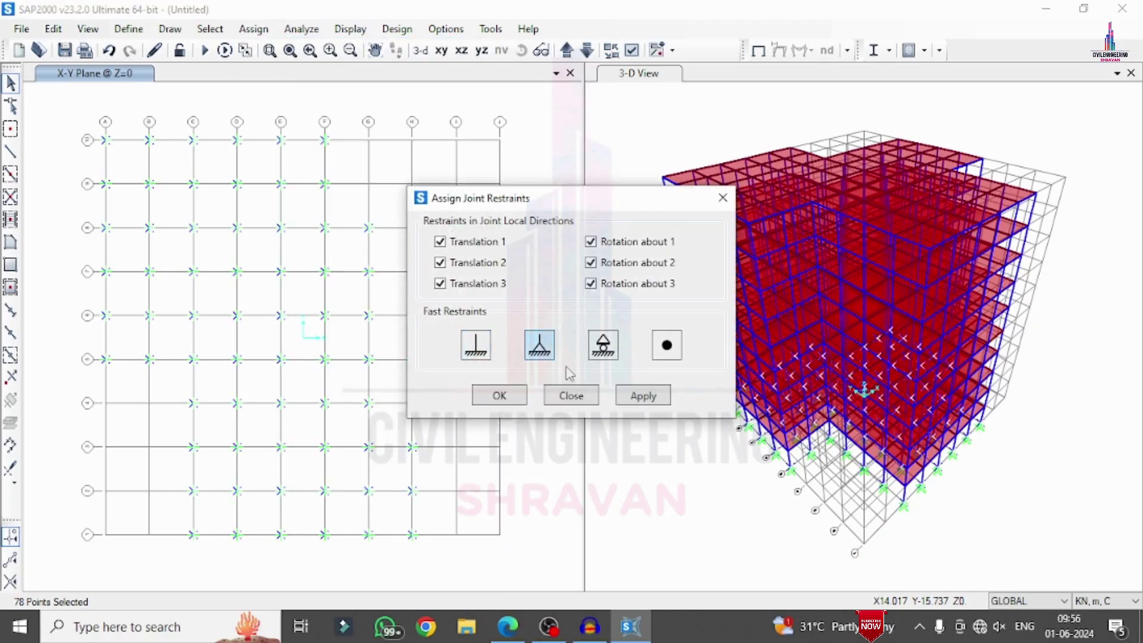
click(640, 395)
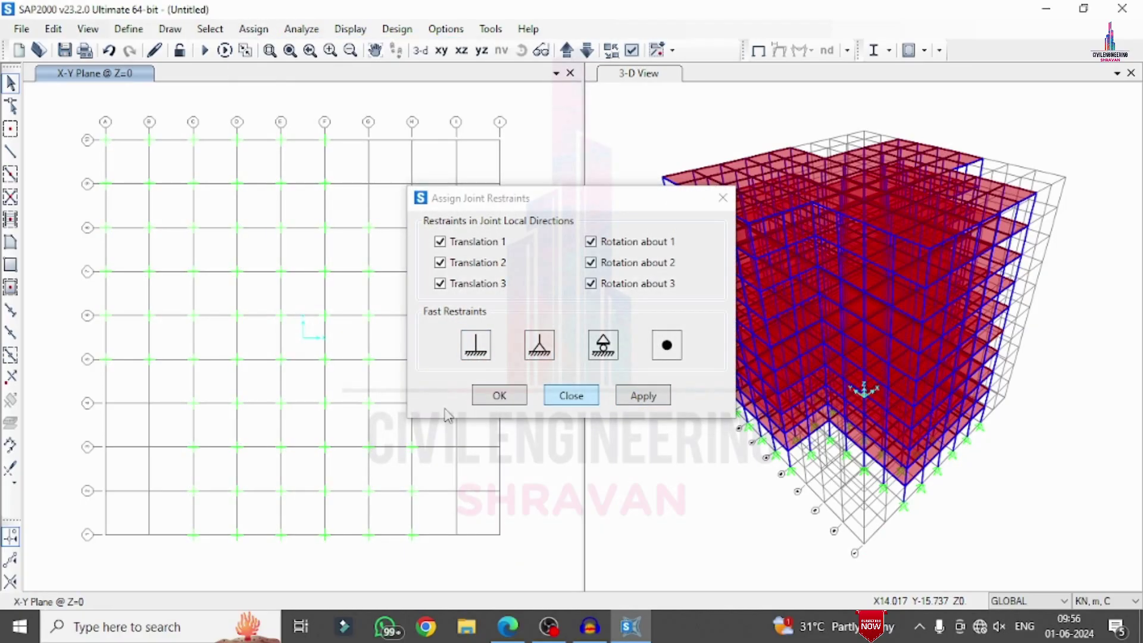
click(512, 398)
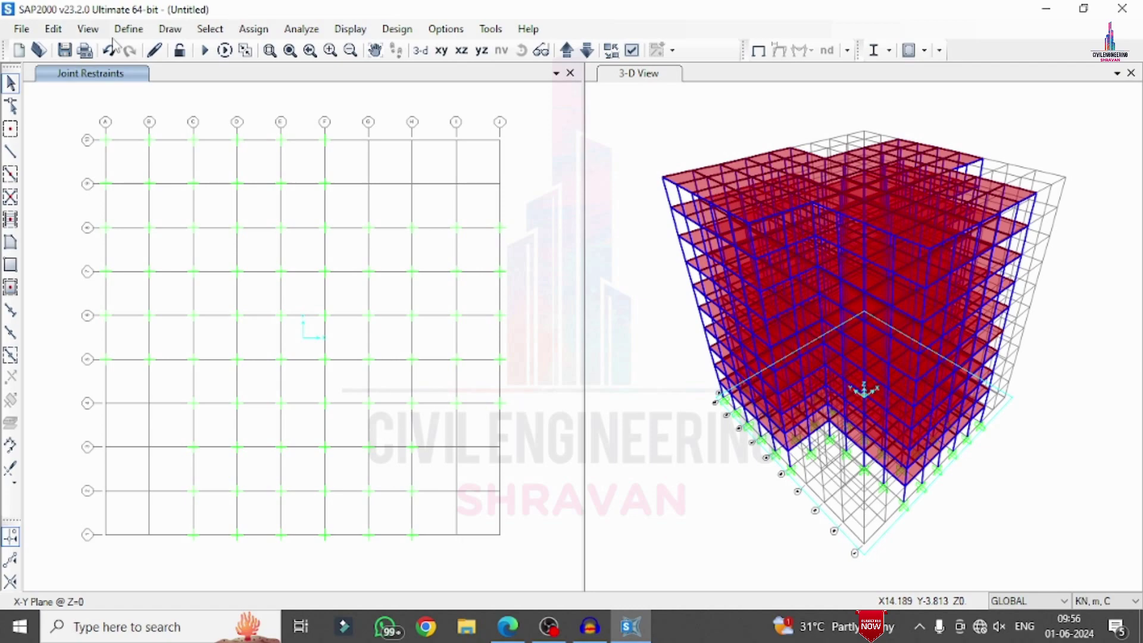
Add a load pattern named LL of type Live with self-weight multiplier 0.
click(129, 29)
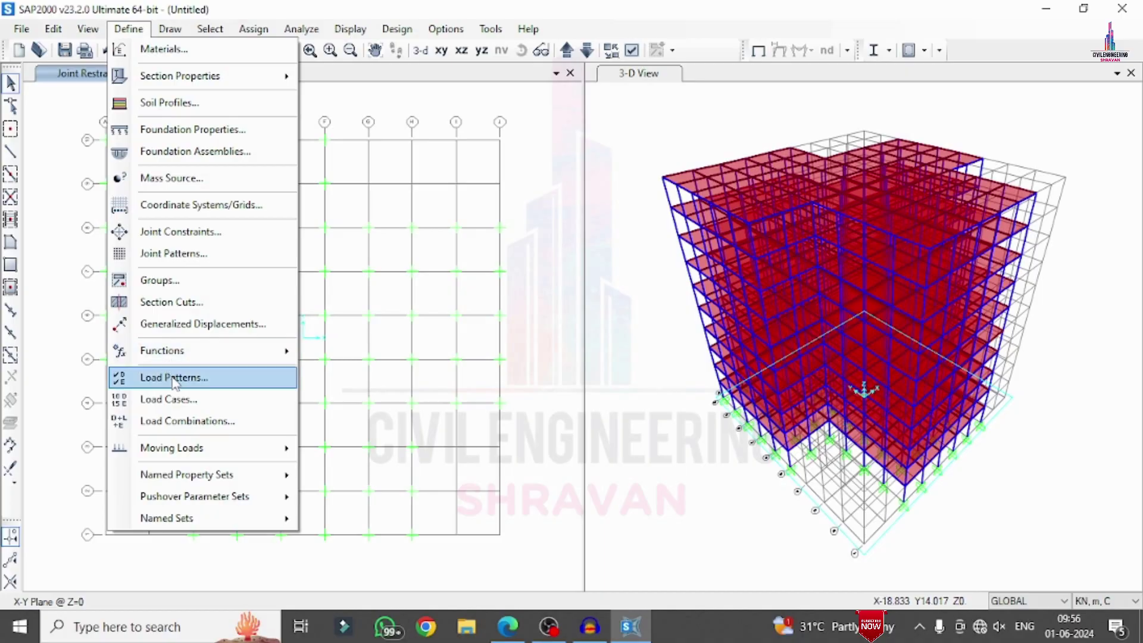
click(191, 376)
double_click(304, 277)
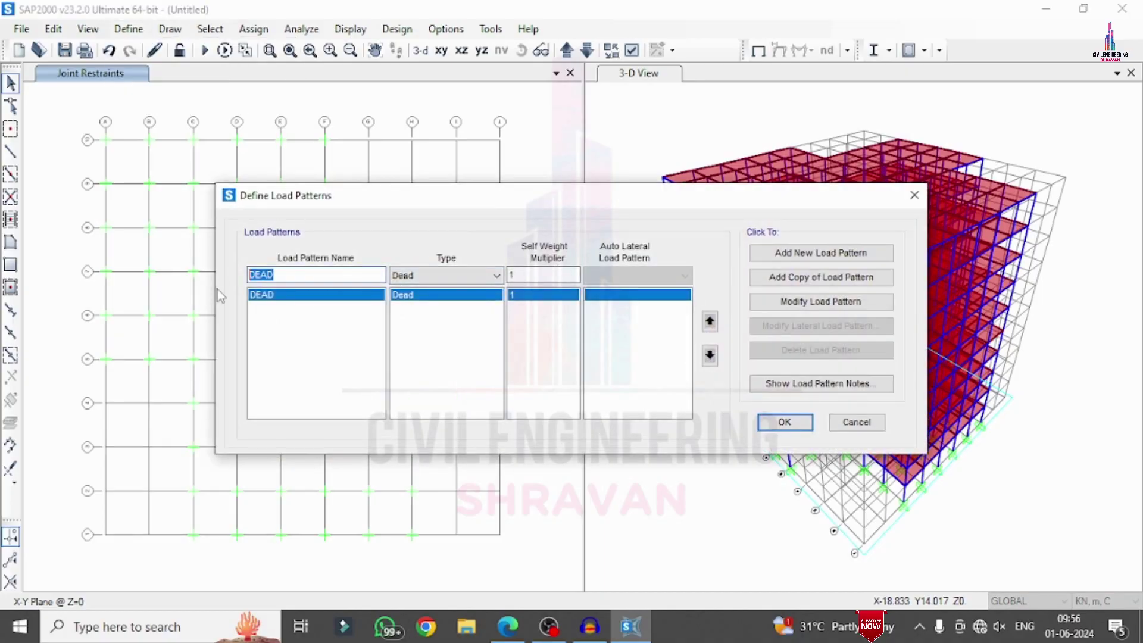
text(LL)
click(446, 275)
click(411, 306)
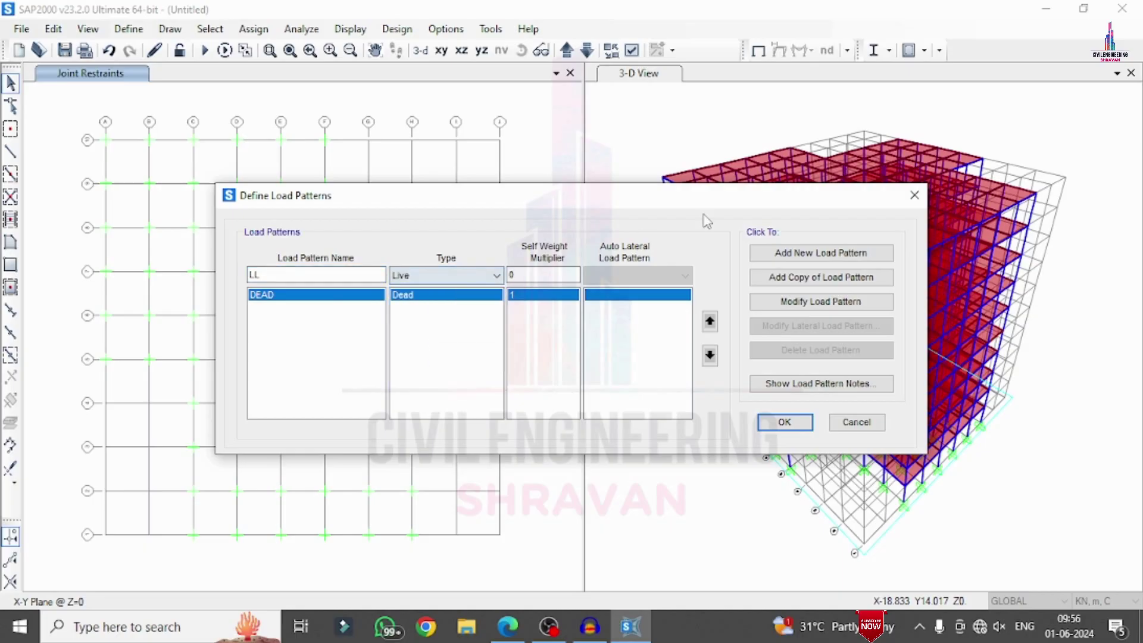
click(816, 258)
Add a load pattern named EQX of type Quake with self-weight multiplier 0 and auto lateral code IS 1893-2016.
double_click(256, 275)
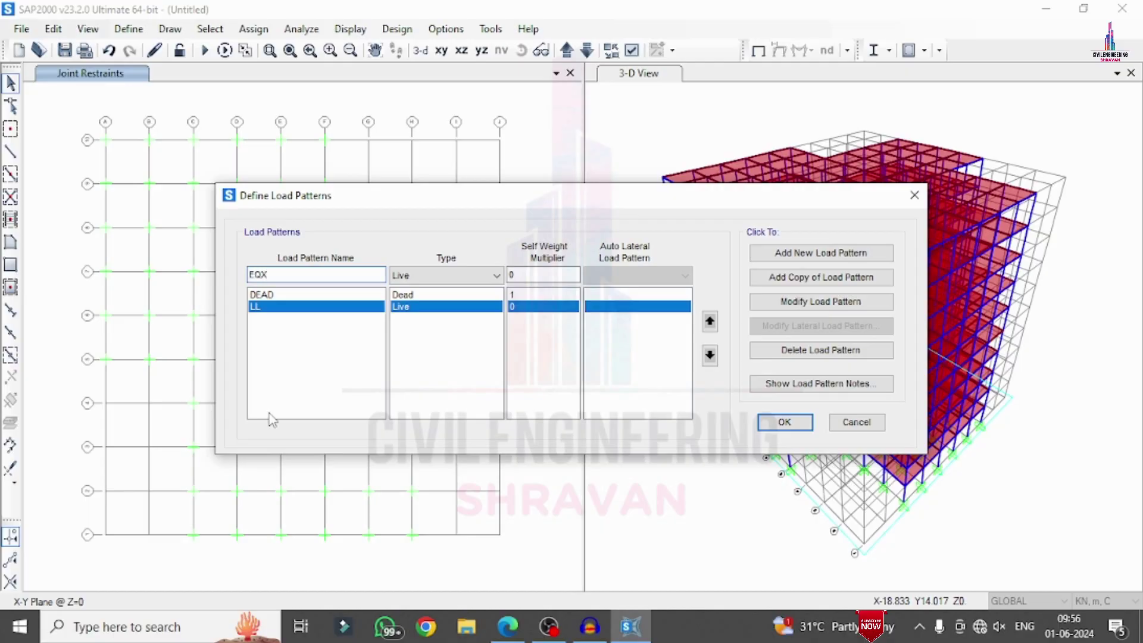
click(438, 277)
key(Down)
key(Down)
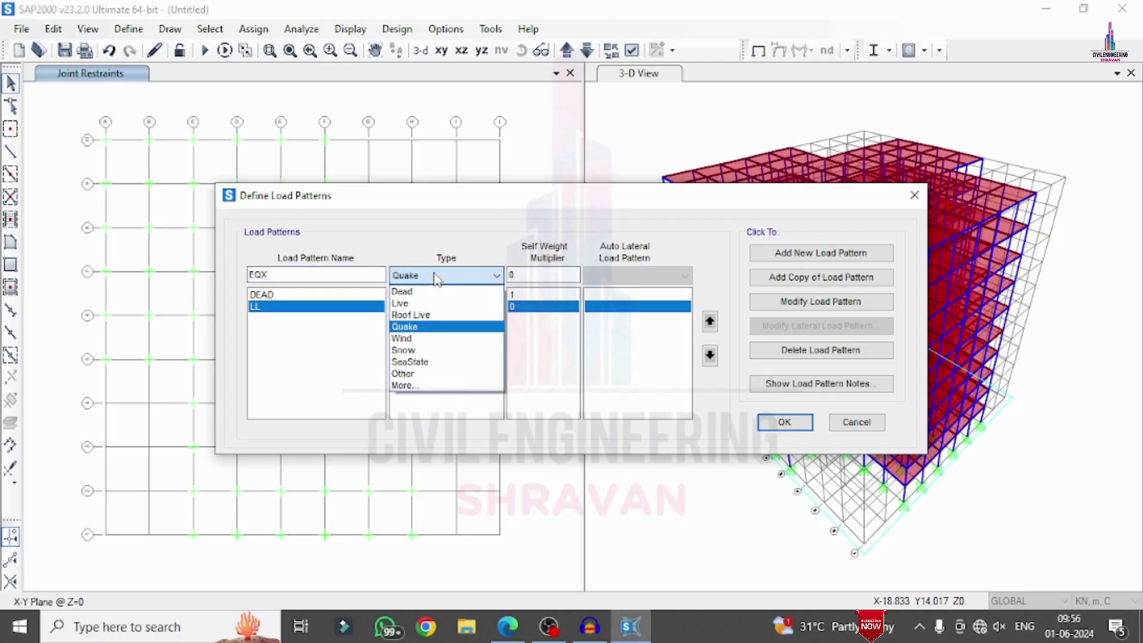
key(Return)
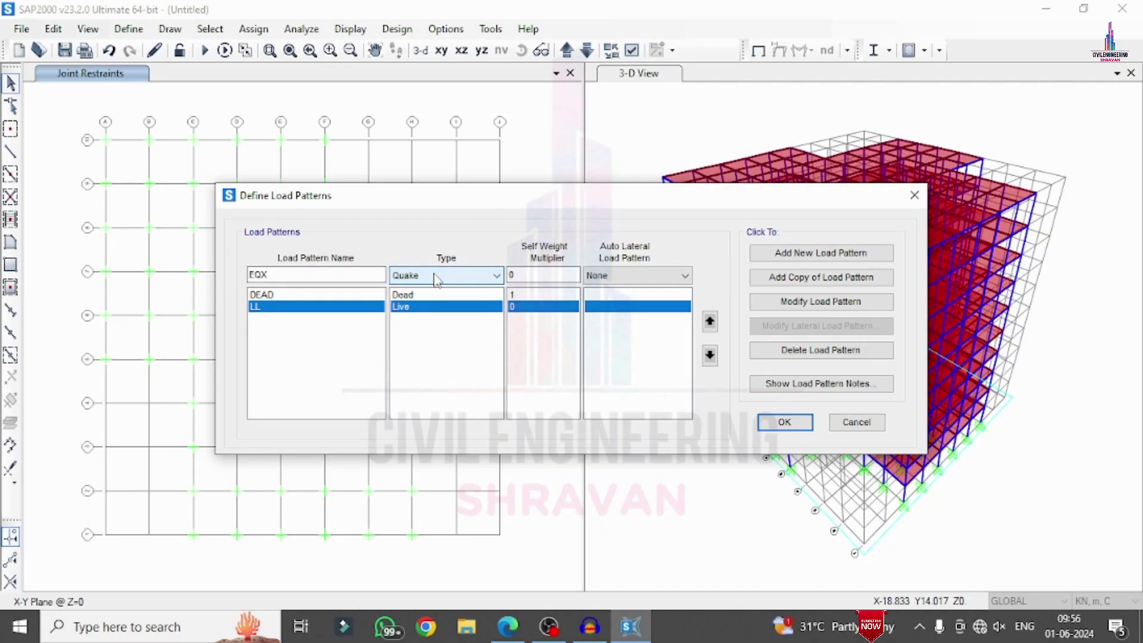
click(613, 275)
key(i)
key(Return)
click(613, 276)
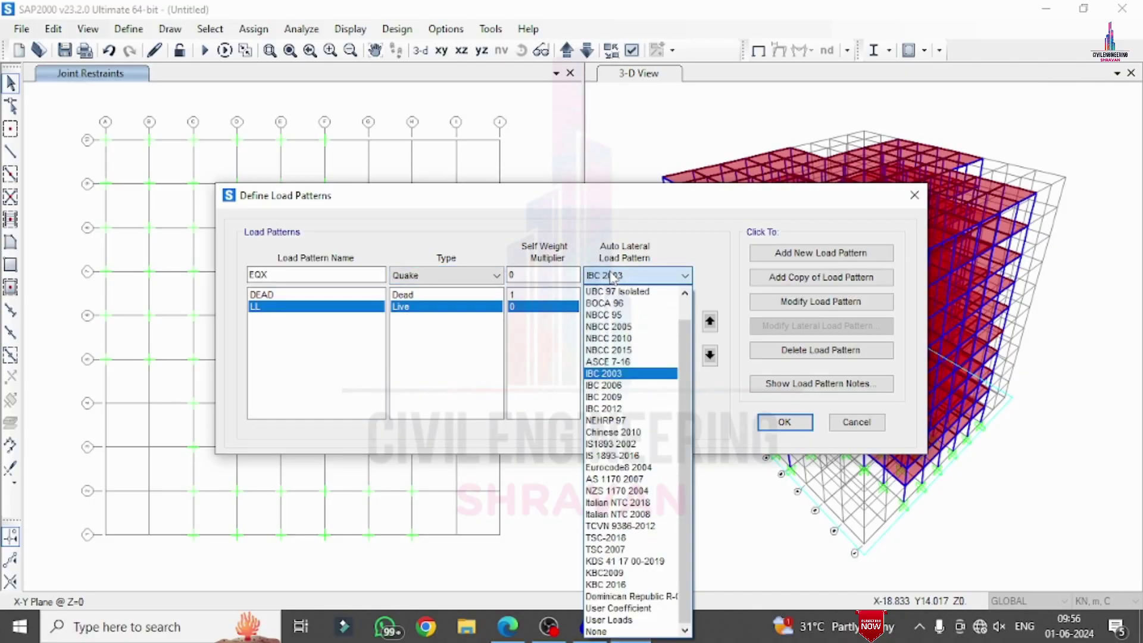
key(Escape)
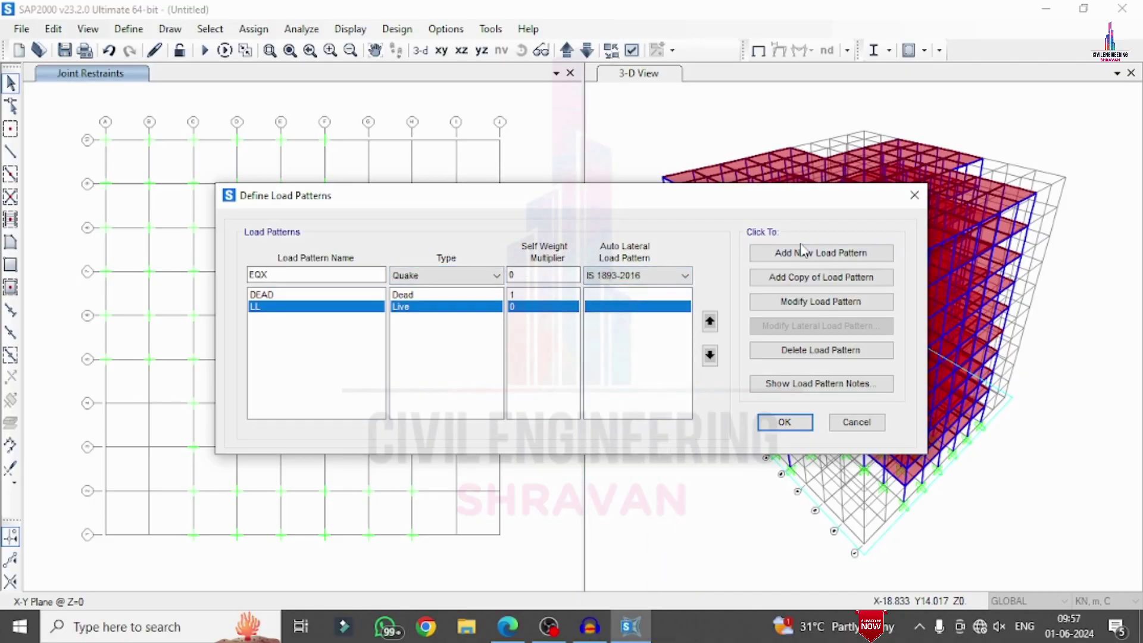
click(783, 252)
Add a second Quake load pattern named EQY with auto lateral code IS 1893-2016.
click(324, 277)
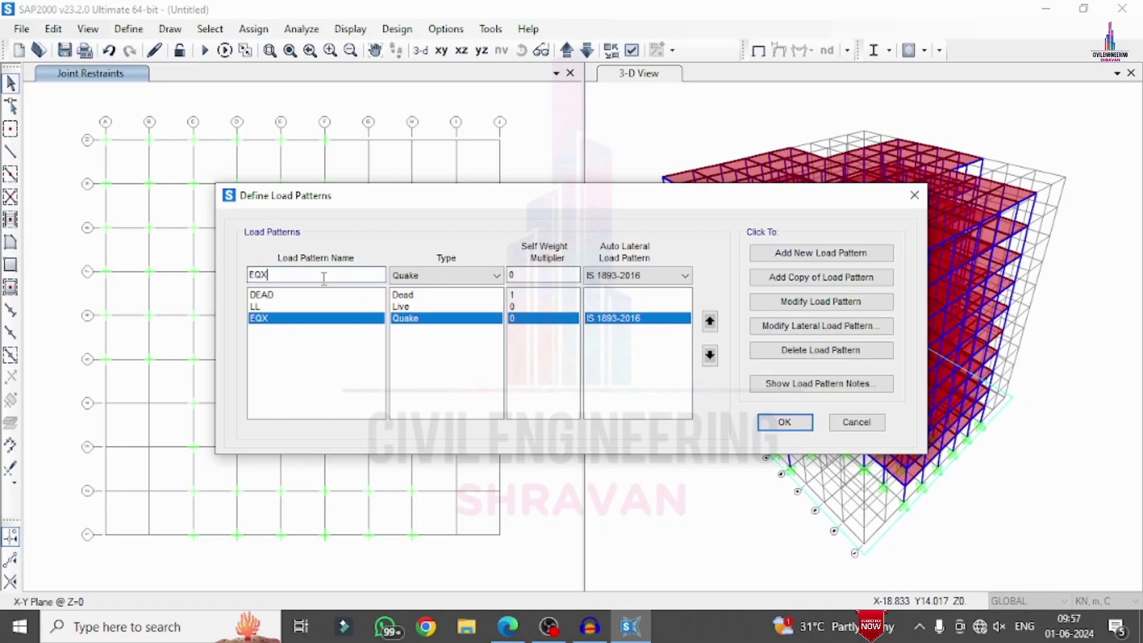
text(Y)
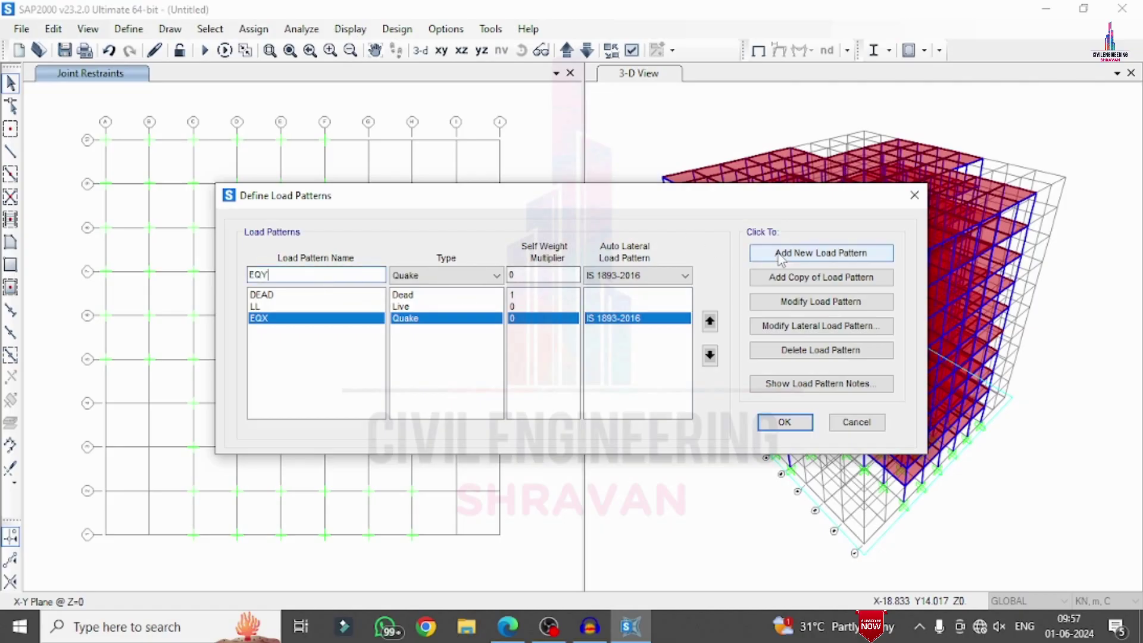
click(821, 253)
double_click(259, 275)
text(WX)
click(439, 294)
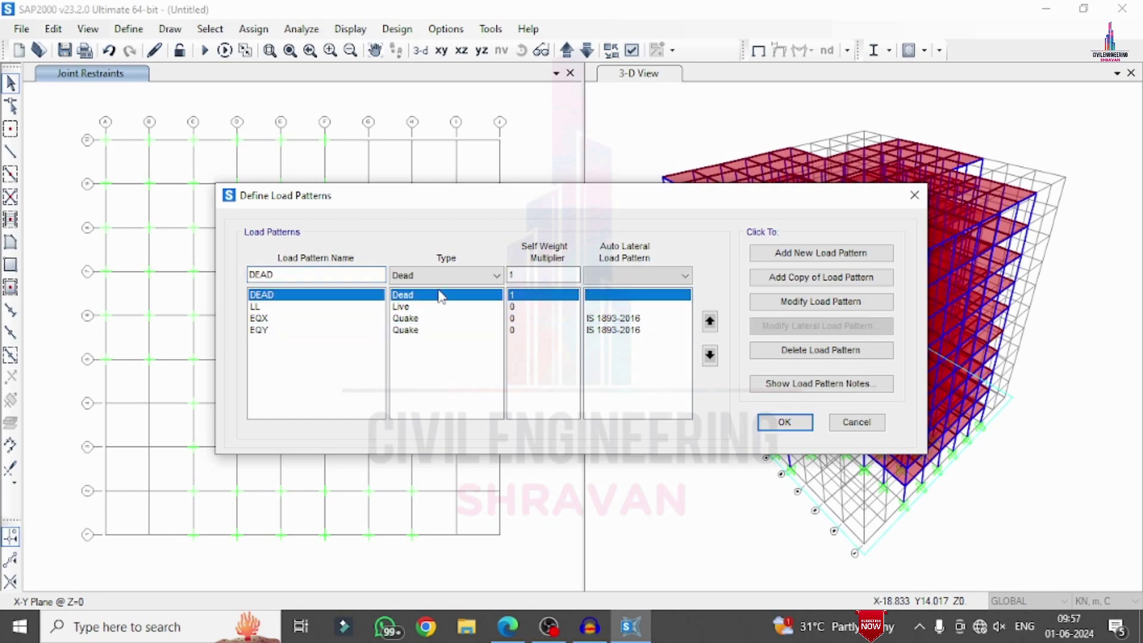
Enter WX as the name of a new load pattern and set its type to Wind.
double_click(290, 274)
text(WX)
click(457, 276)
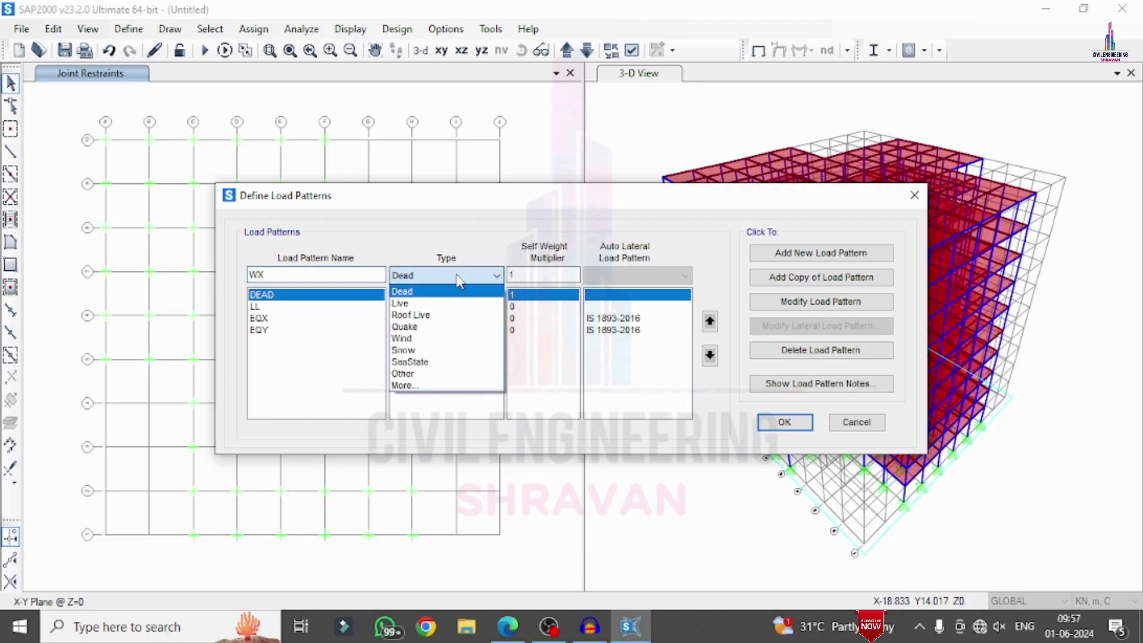
key(w)
click(460, 280)
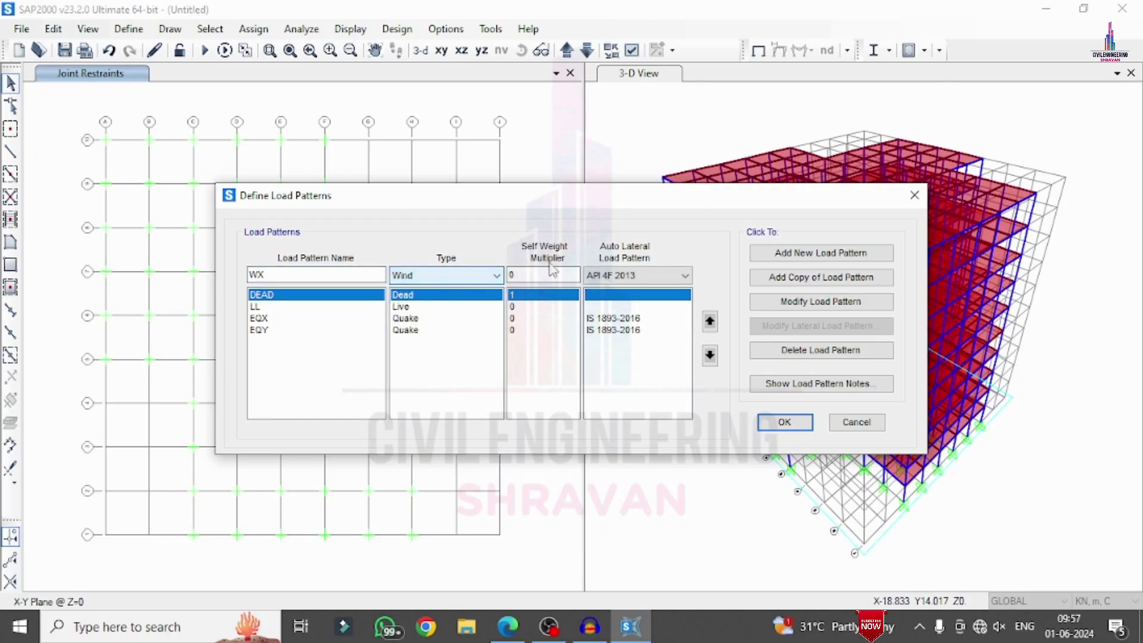
Add the WX pattern with auto lateral code IS 875-2015, plus a matching Wind pattern named WY.
click(633, 276)
key(i)
key(s)
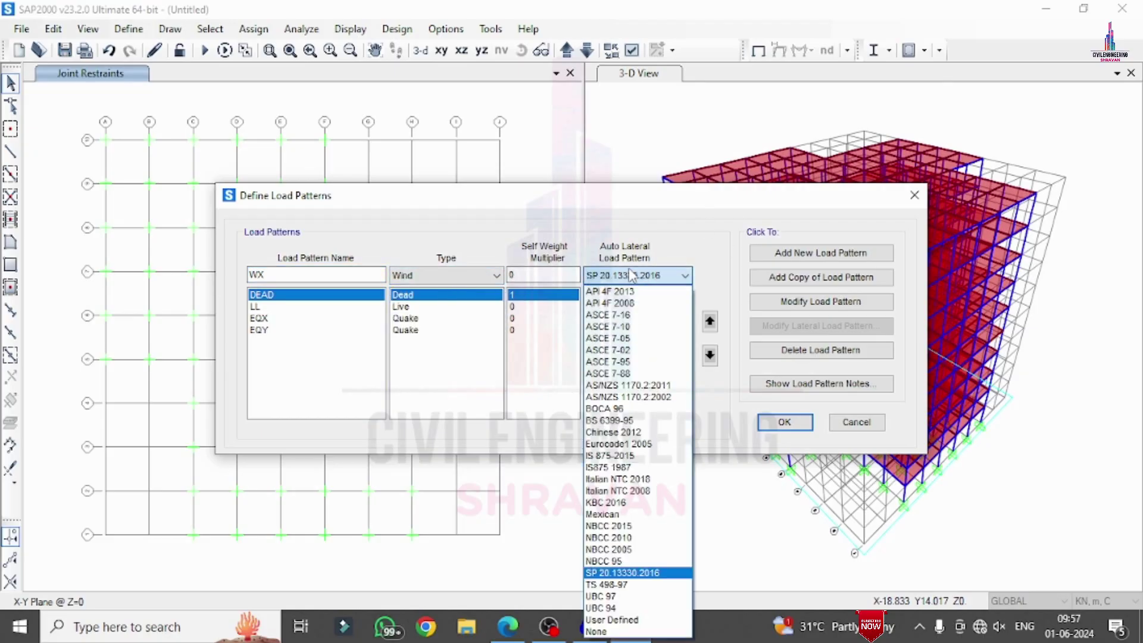
key(Return)
key(Down)
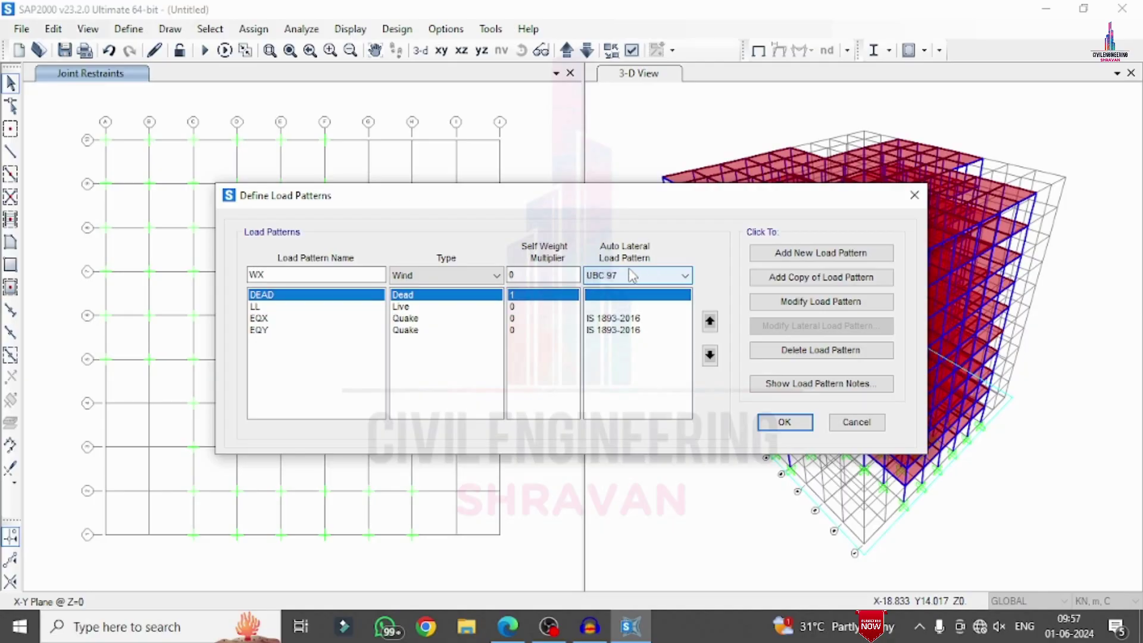
key(Up)
key(n)
click(632, 276)
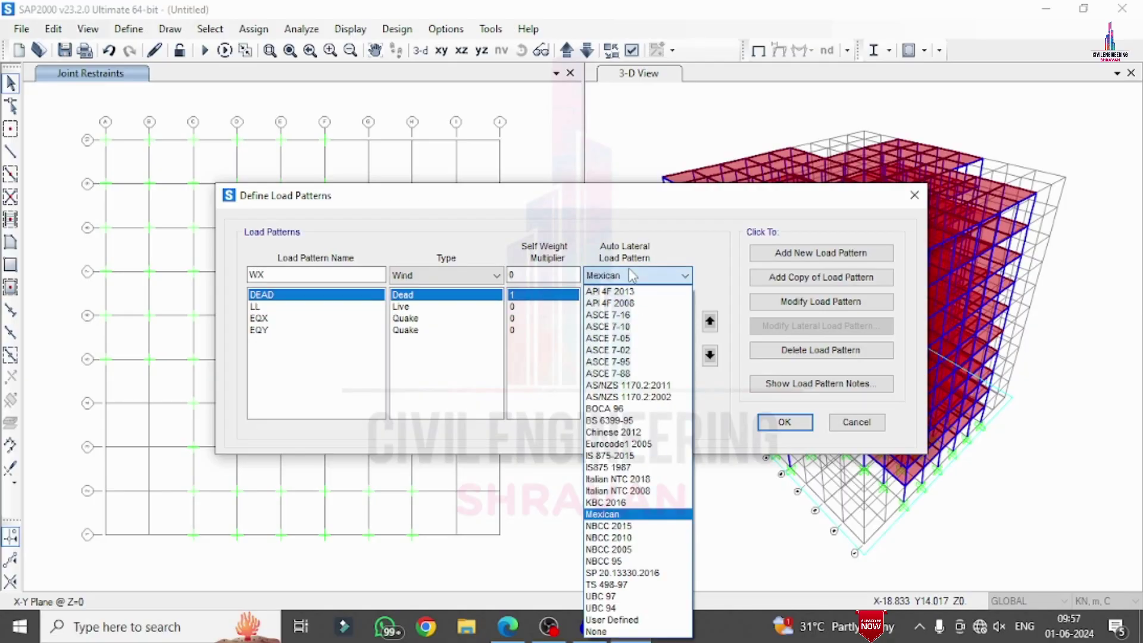
click(633, 457)
click(785, 252)
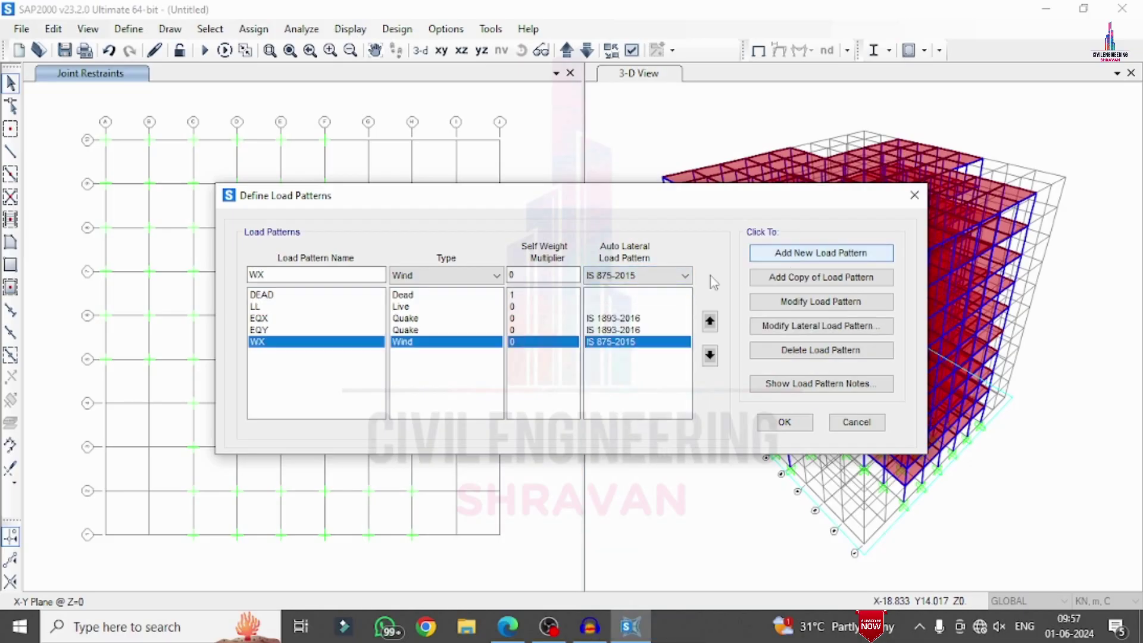
click(348, 277)
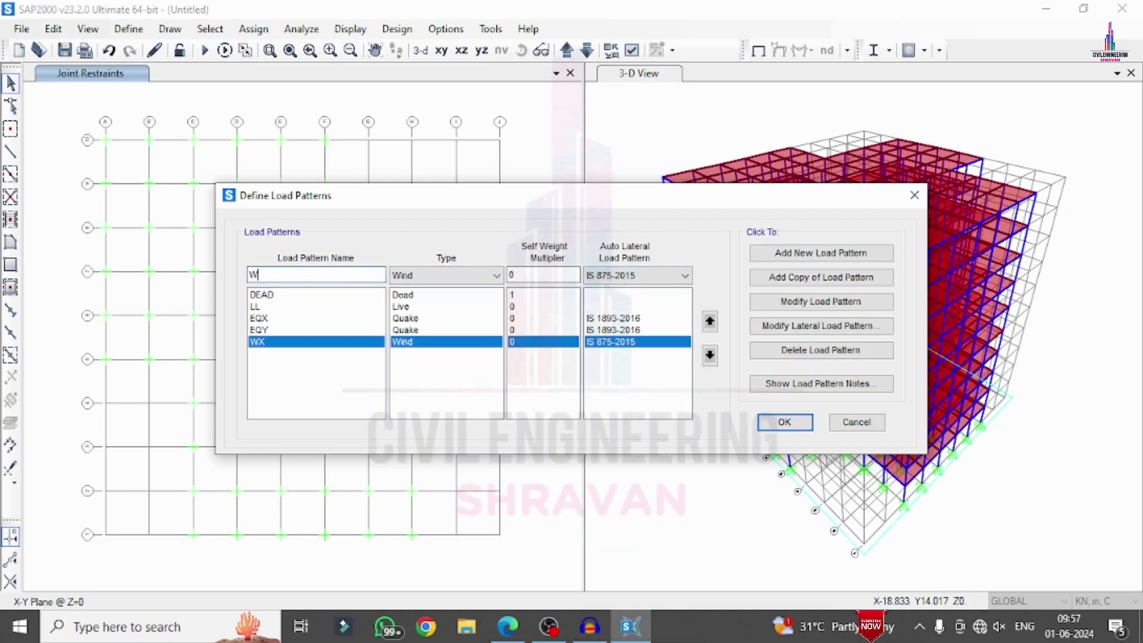
click(822, 252)
Configure the EQX seismic load in the Global X direction with a per-code zone factor of 0.36.
click(619, 330)
click(614, 318)
click(796, 324)
click(773, 216)
click(744, 272)
click(691, 441)
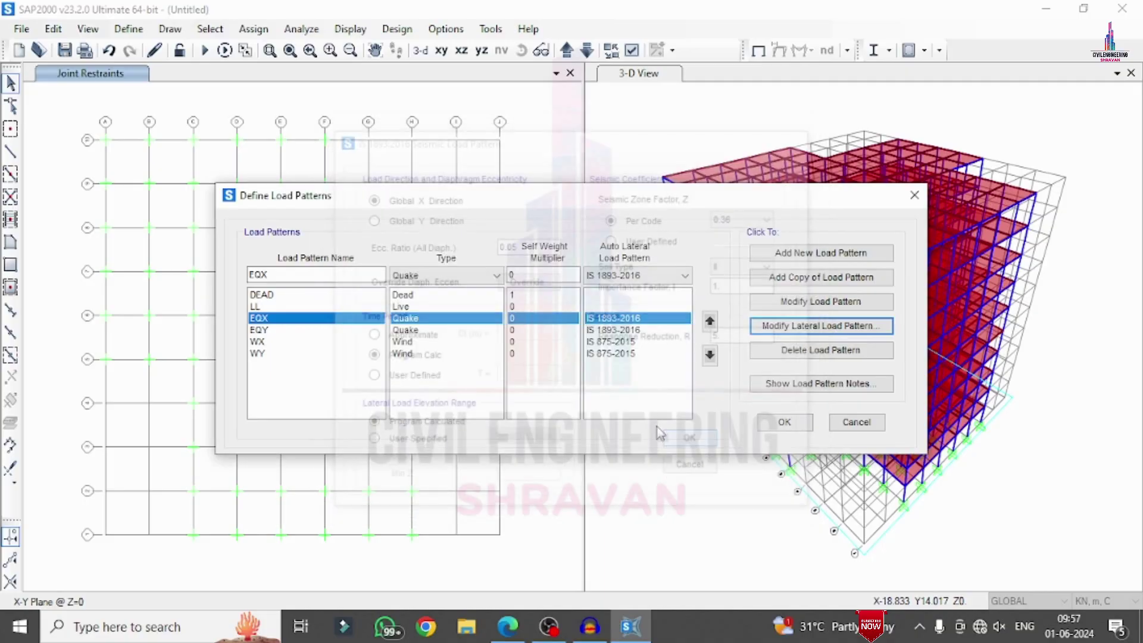
Set the load direction of the EQY seismic pattern to Global Y.
click(410, 332)
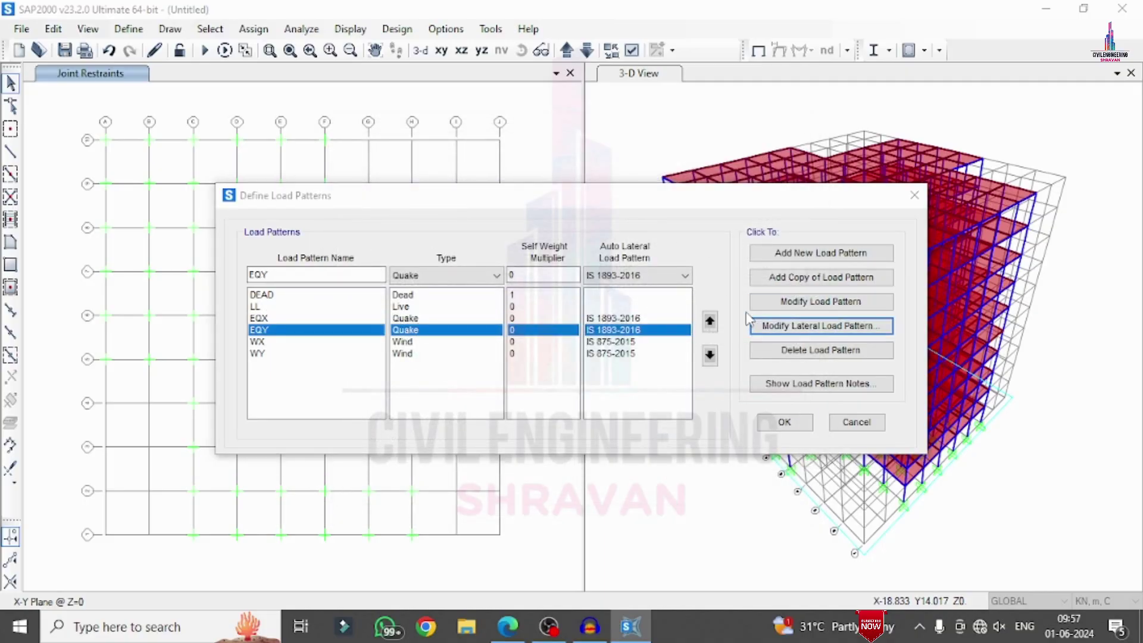
click(752, 324)
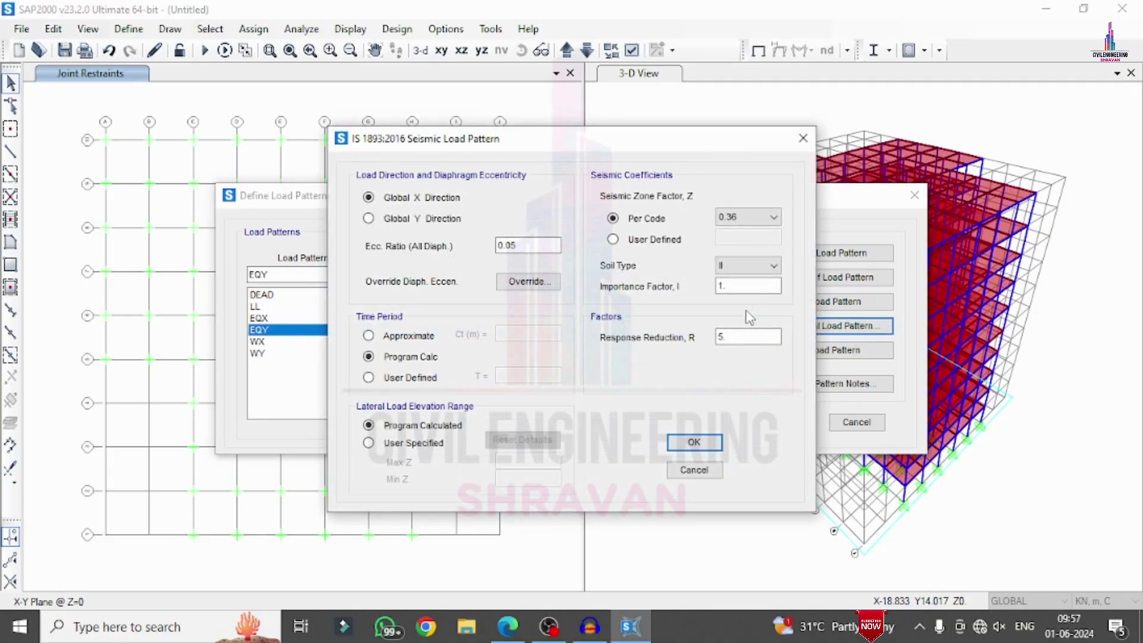
click(406, 224)
click(695, 442)
Set the WX wind load to wind speed 44 m/s, terrain category 3 and windward coefficient 0.86.
click(380, 355)
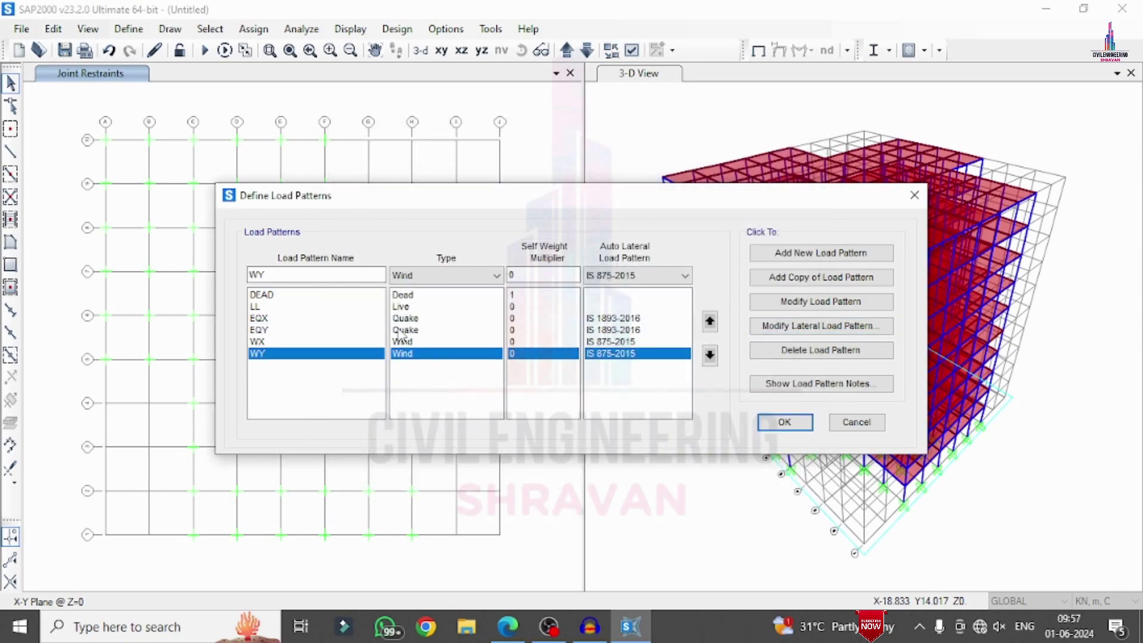
click(412, 342)
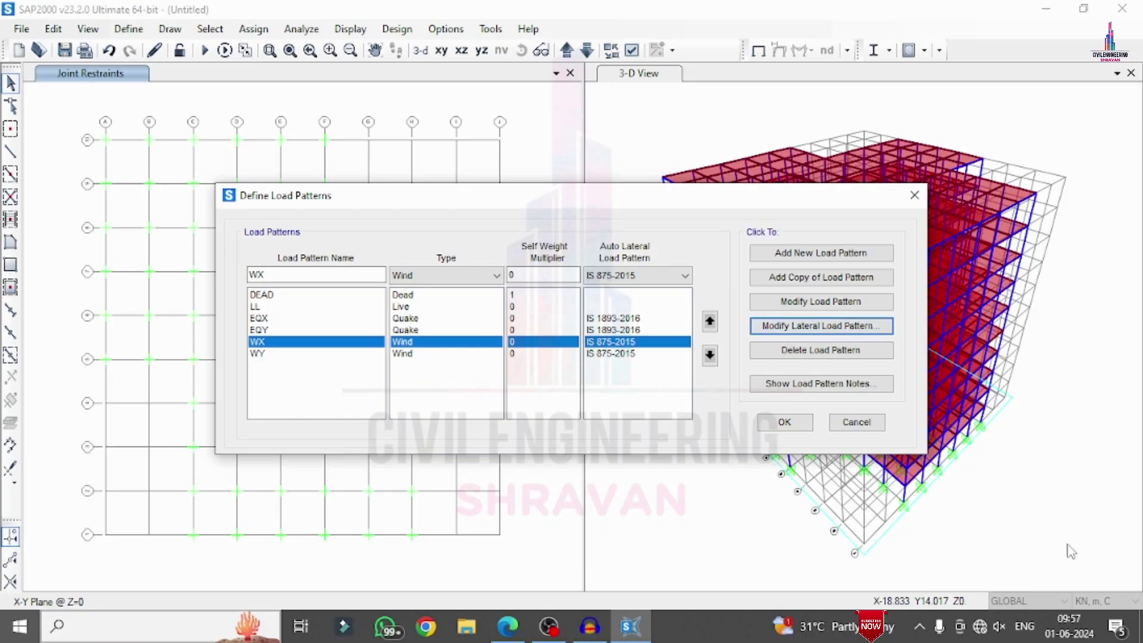
click(774, 326)
double_click(744, 152)
text(44)
click(769, 173)
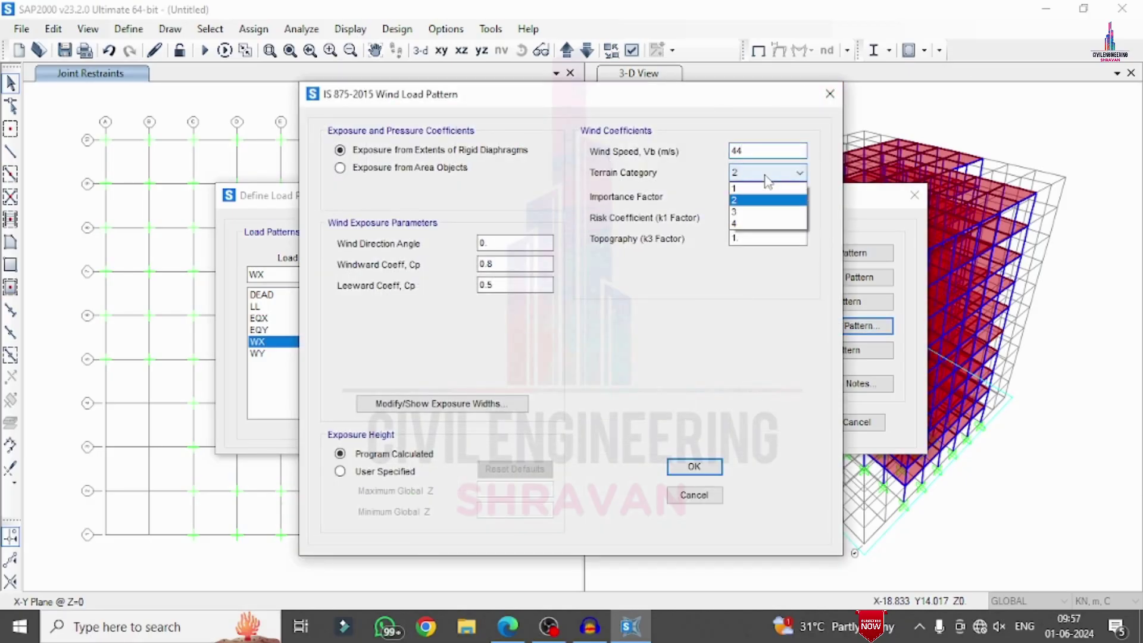
click(743, 215)
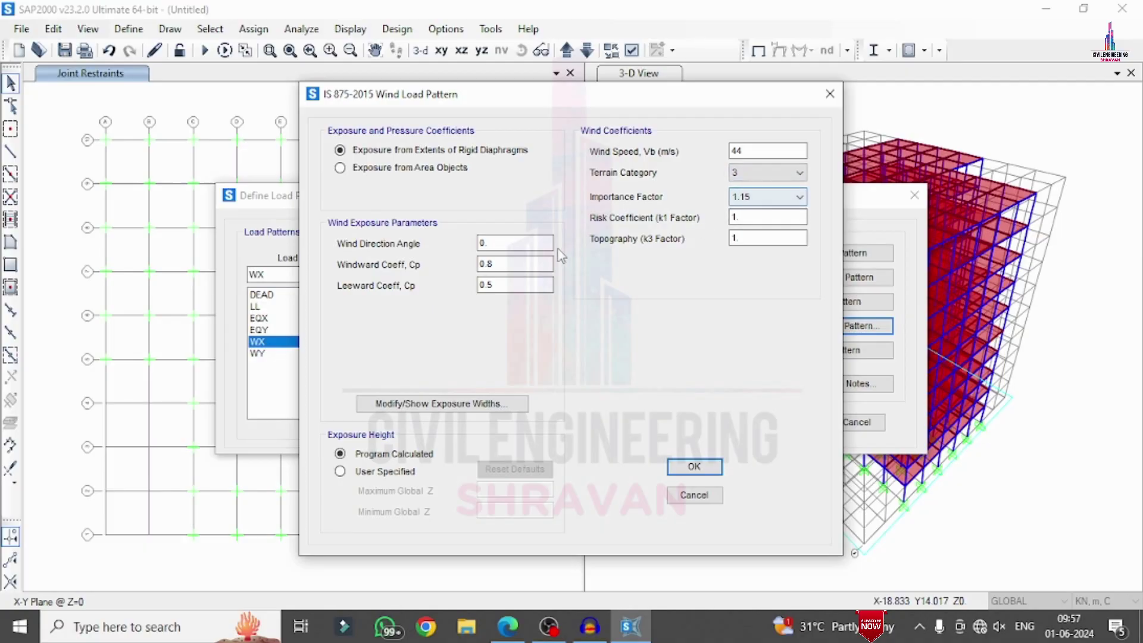
click(516, 262)
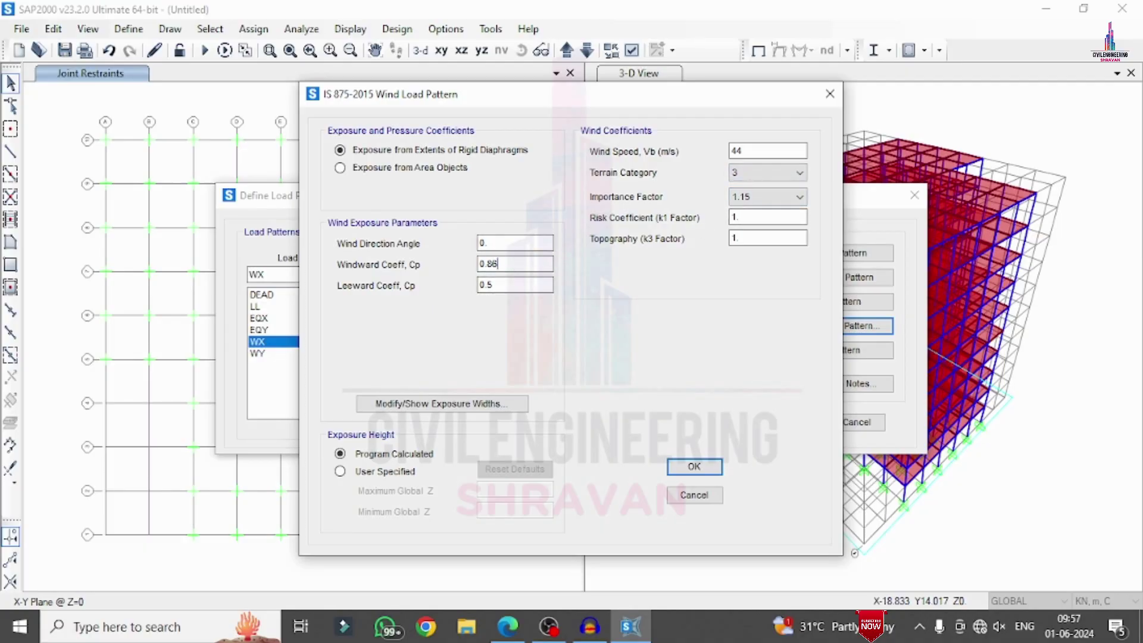
click(695, 467)
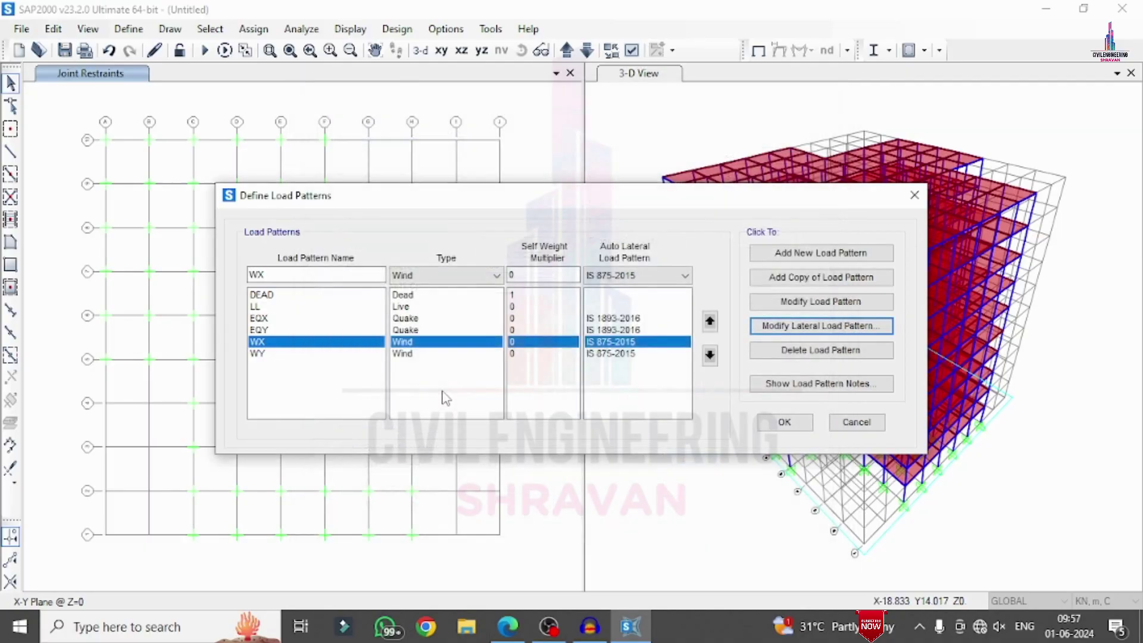
Set the WY wind speed to 44 m/s, edit its wind direction angle, and accept the load pattern definitions.
click(398, 354)
click(821, 326)
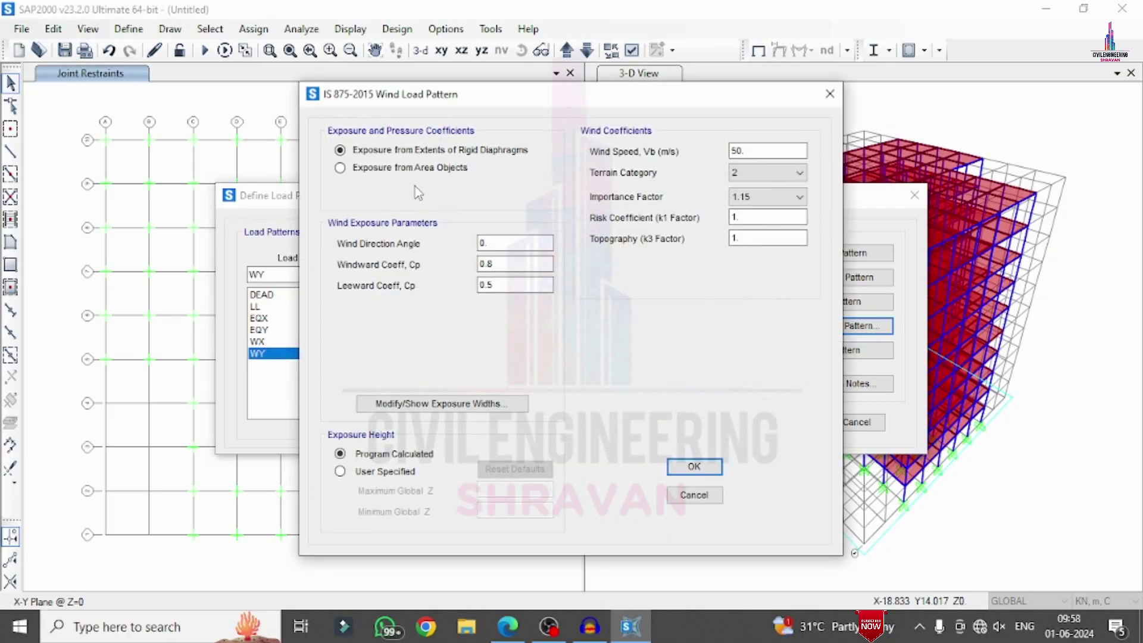
double_click(747, 151)
text(44)
key(Tab)
double_click(494, 243)
click(693, 467)
click(775, 419)
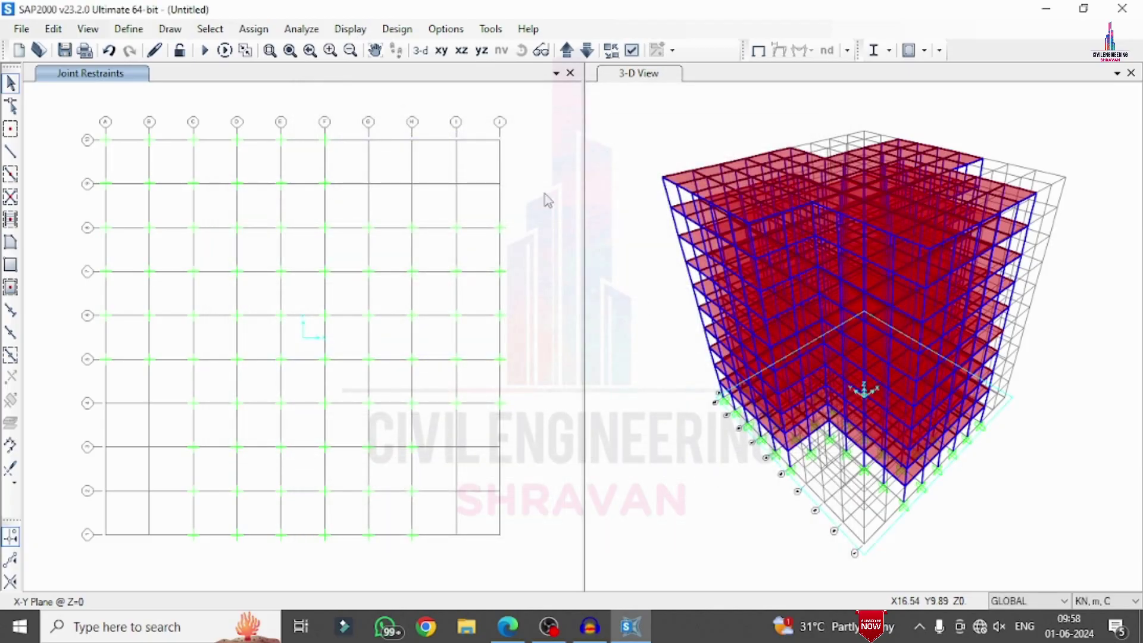
Add joint loads of 1 kN force and 1 kN-m moment about every global axis to all joints under the DEAD pattern.
key(ctrl+a)
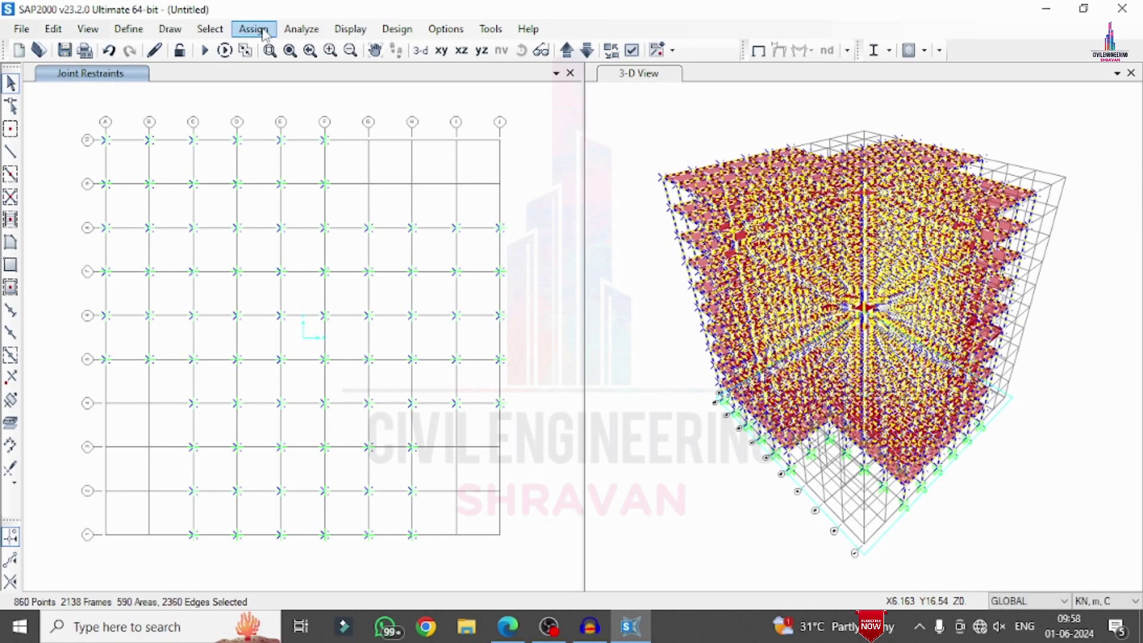
click(269, 30)
mouse_move(423, 207)
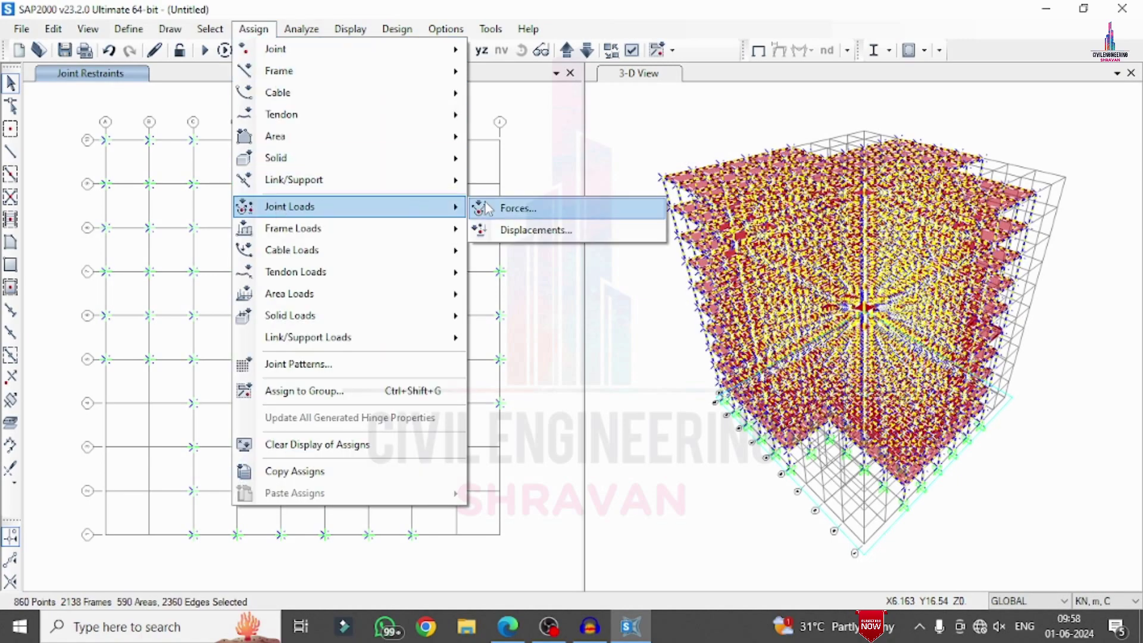
click(487, 208)
double_click(627, 217)
text(1)
key(Tab)
text(1)
key(Tab)
text(1)
key(Tab)
key(Tab)
text(1)
click(415, 381)
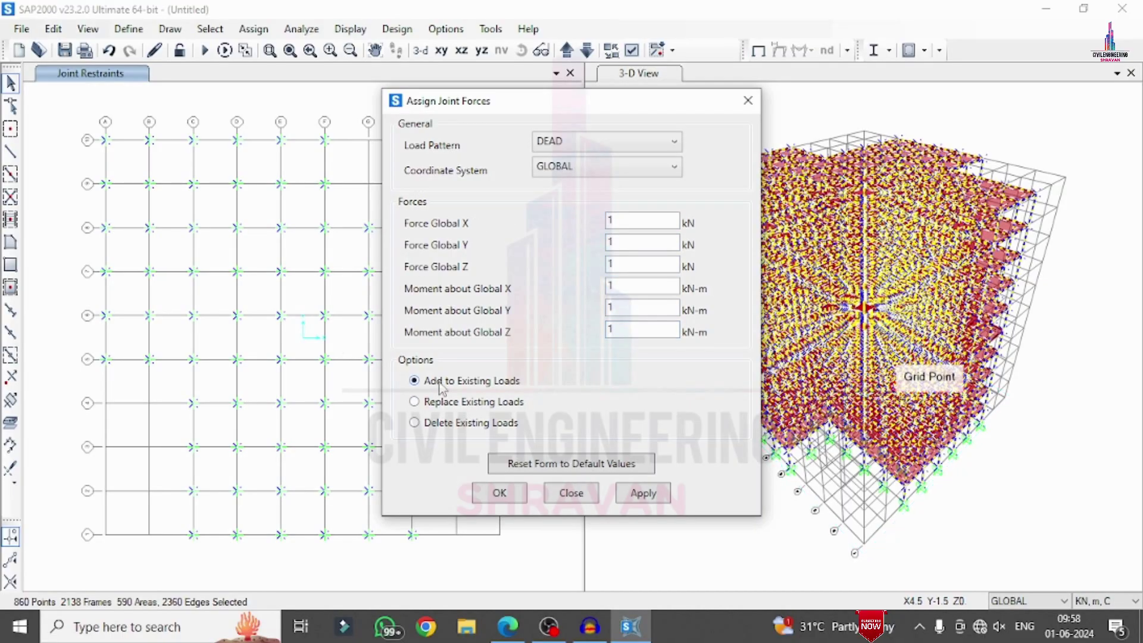
click(643, 495)
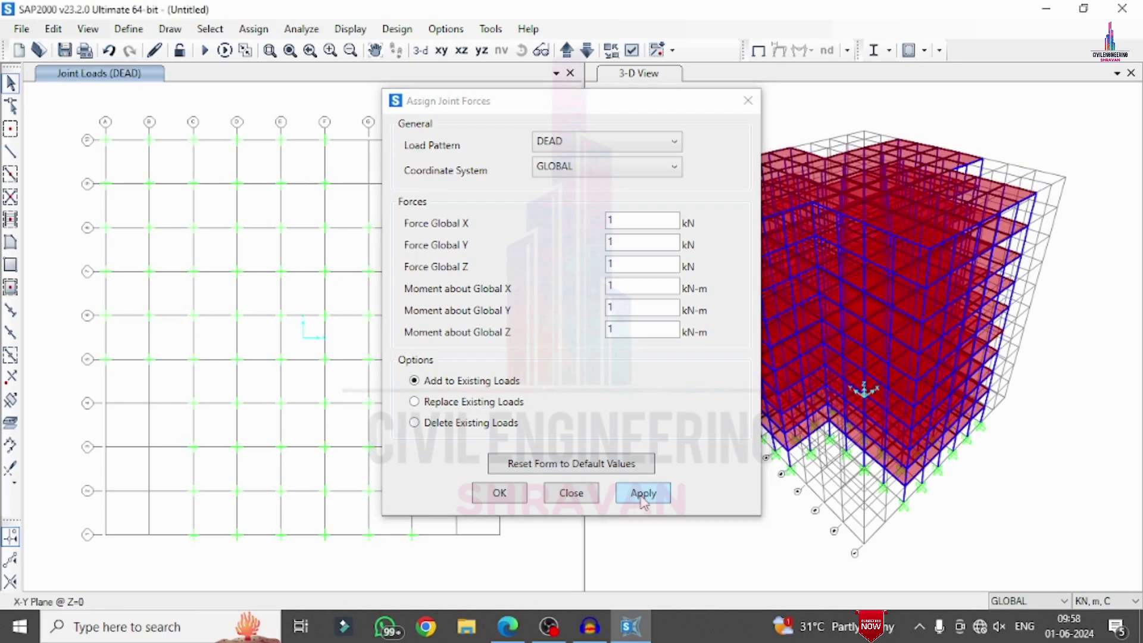
click(643, 494)
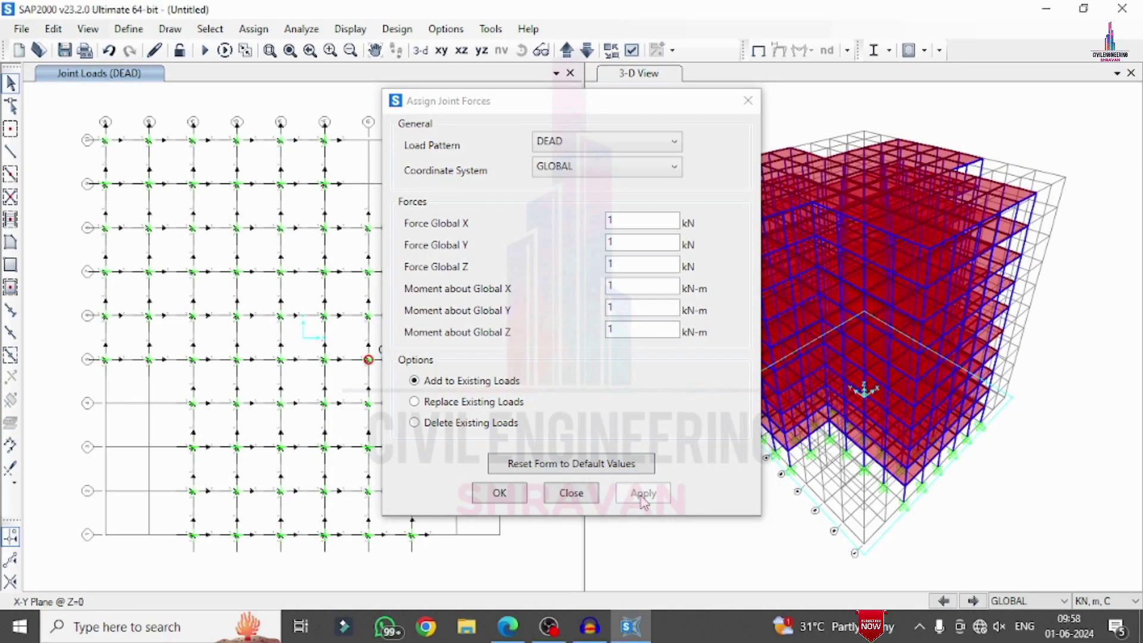
click(486, 490)
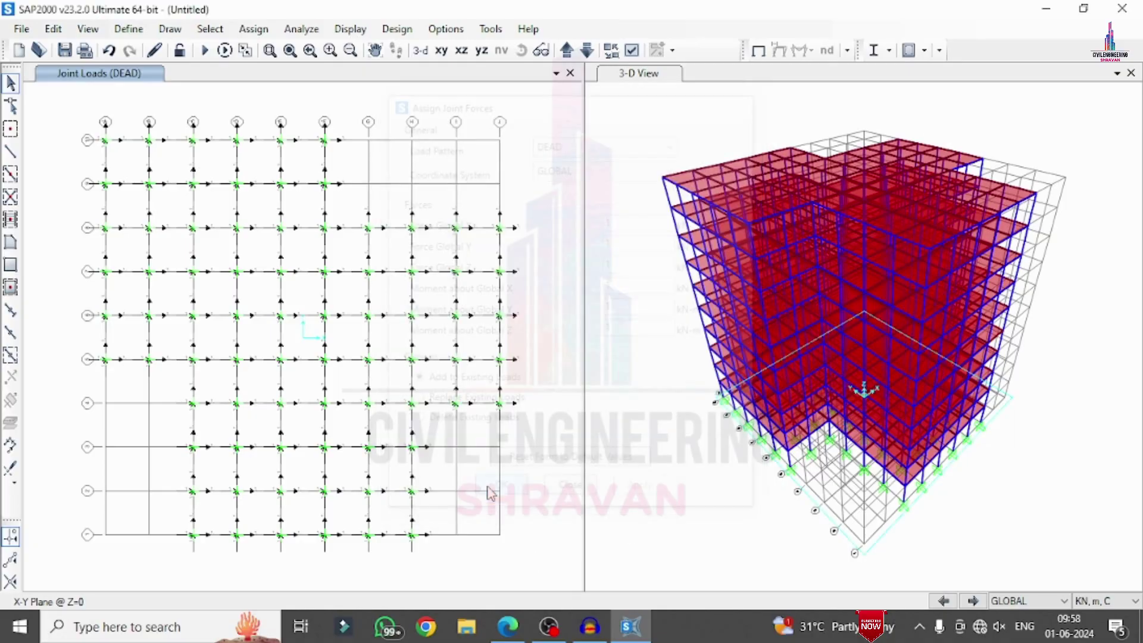
Show the loaded model in 3-D and select all frames that have section property B.
click(421, 50)
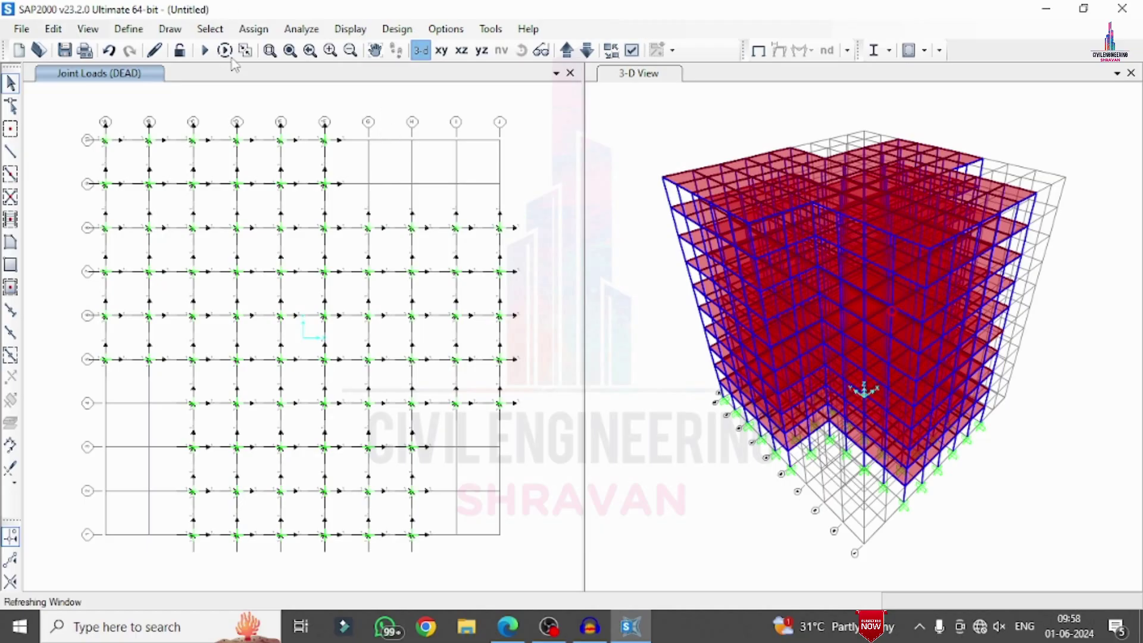
click(201, 31)
mouse_move(226, 49)
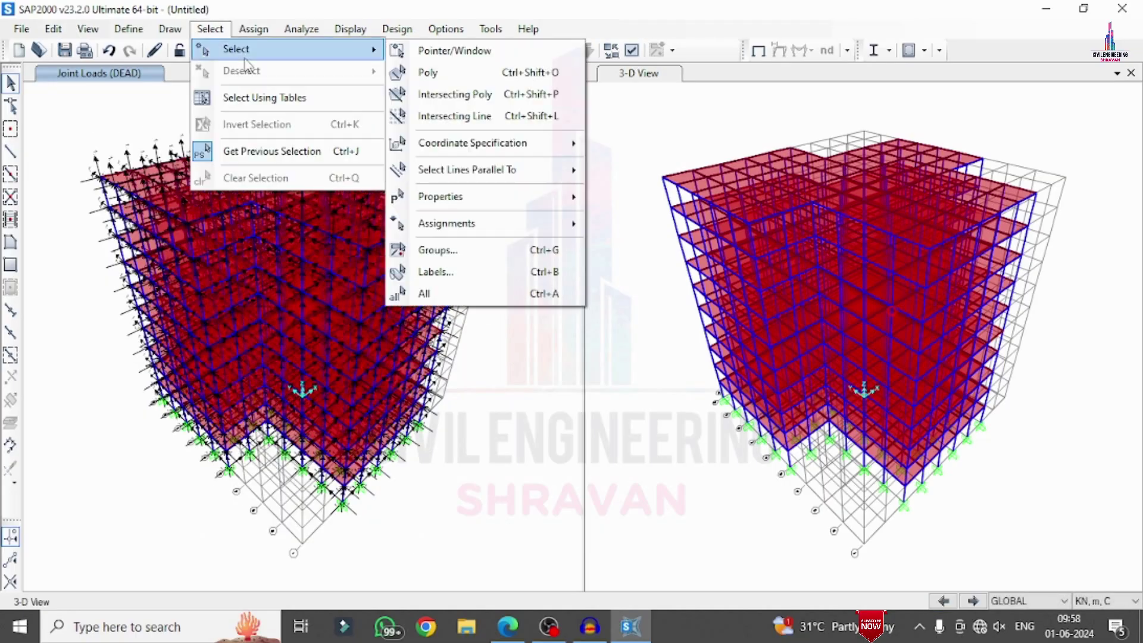
click(495, 130)
click(213, 29)
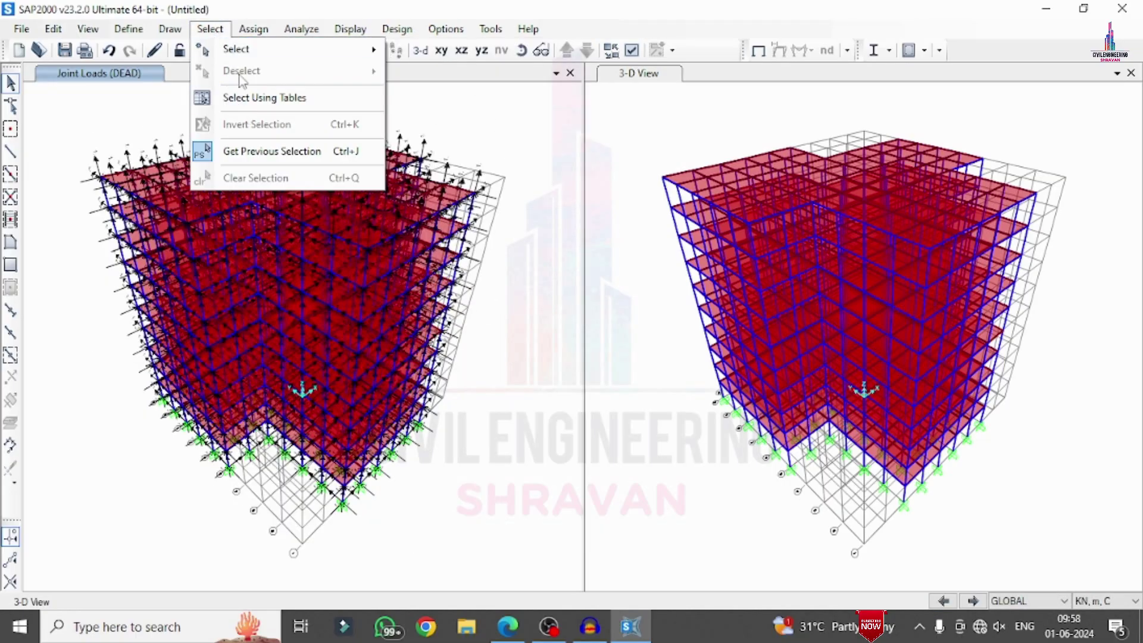
mouse_move(456, 197)
click(661, 221)
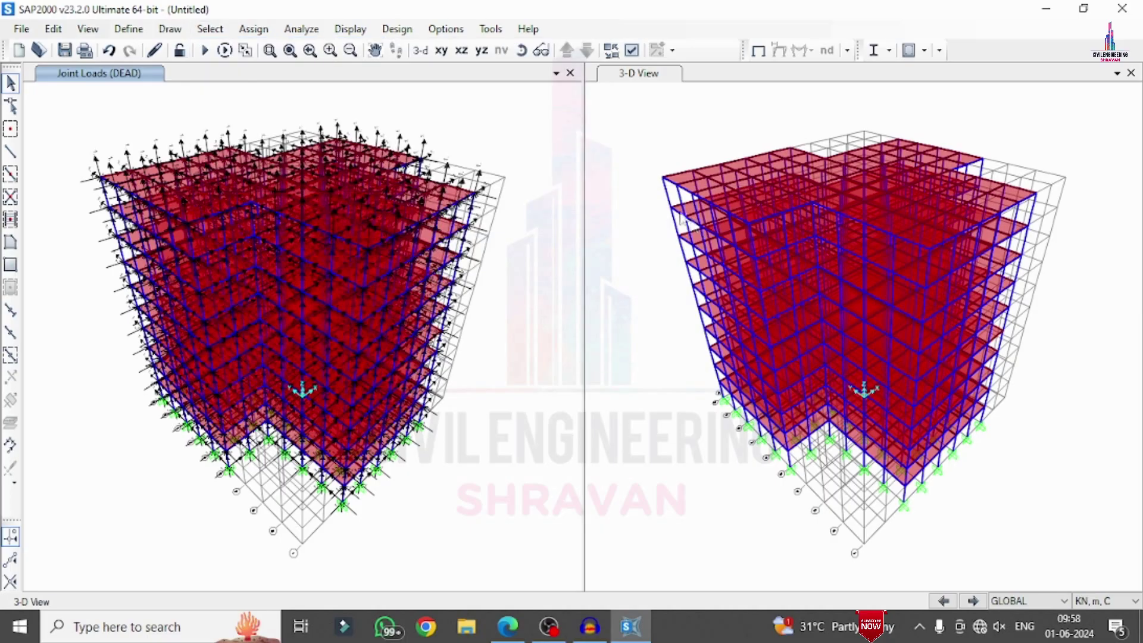
click(452, 207)
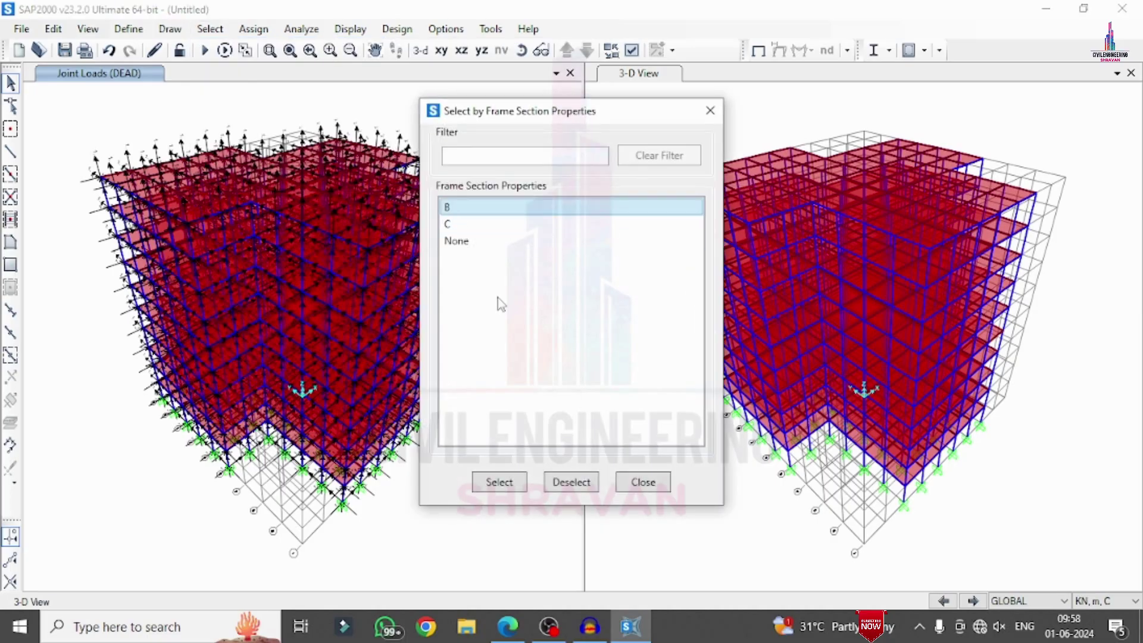
click(522, 477)
click(652, 480)
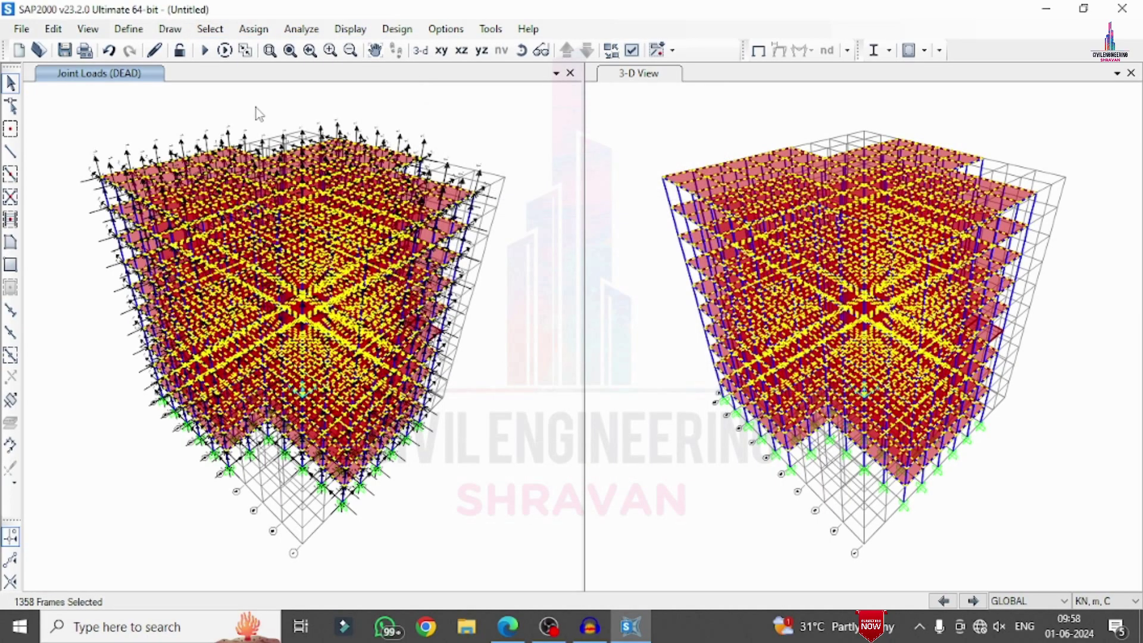
Add a uniform distributed gravity load of 24.3 kN/m to the selected beams under the DEAD pattern, keeping existing loads.
click(253, 30)
mouse_move(301, 235)
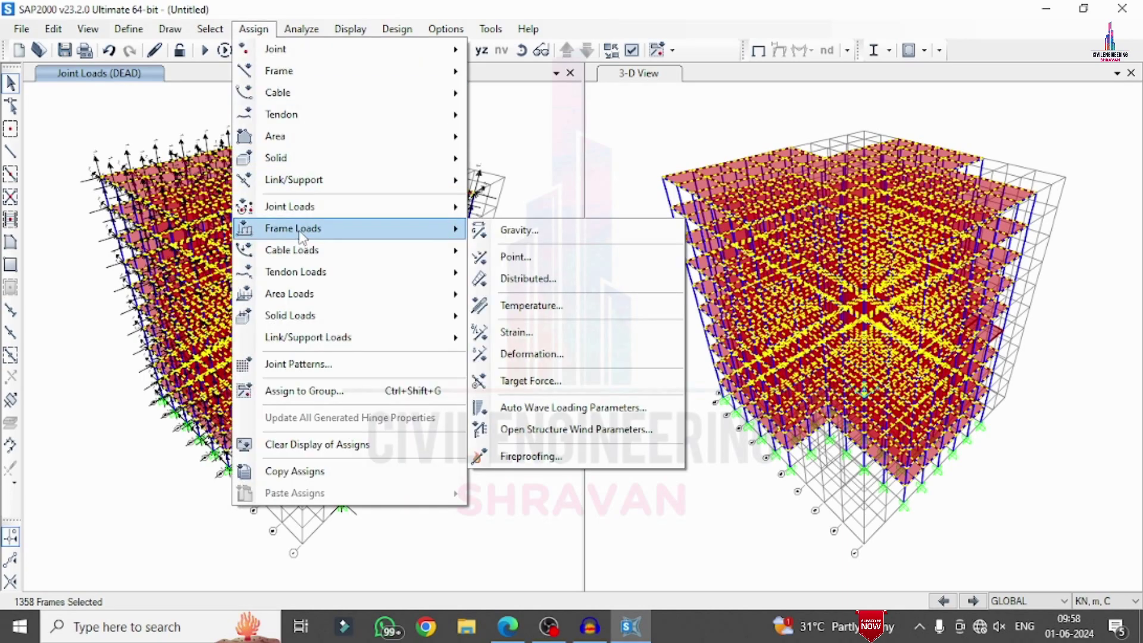
click(560, 278)
click(700, 189)
double_click(666, 272)
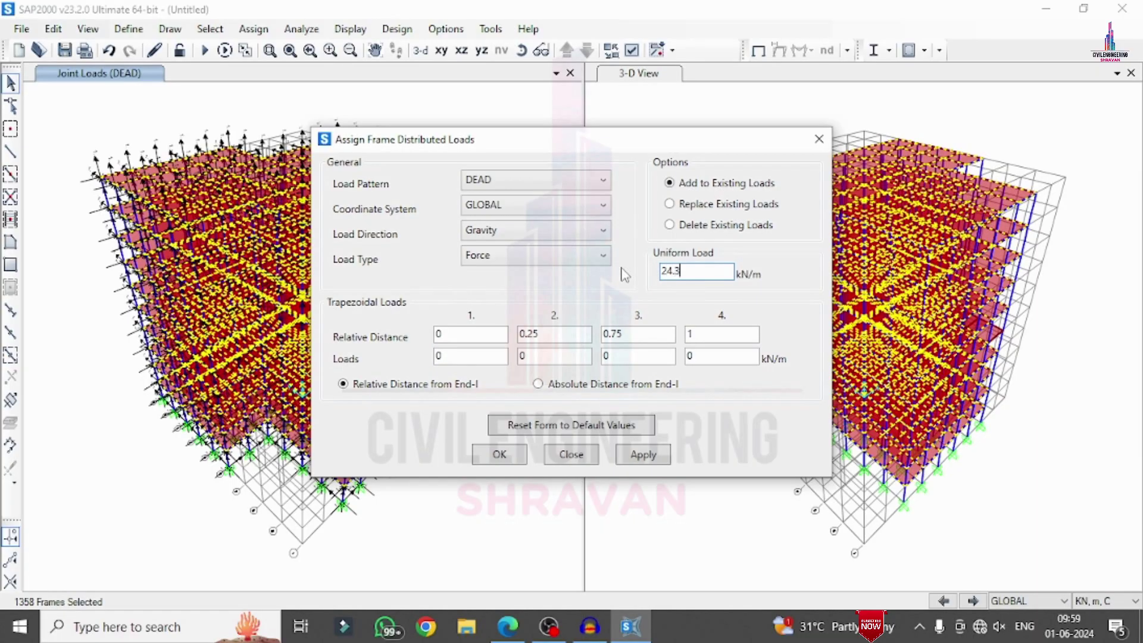
click(652, 461)
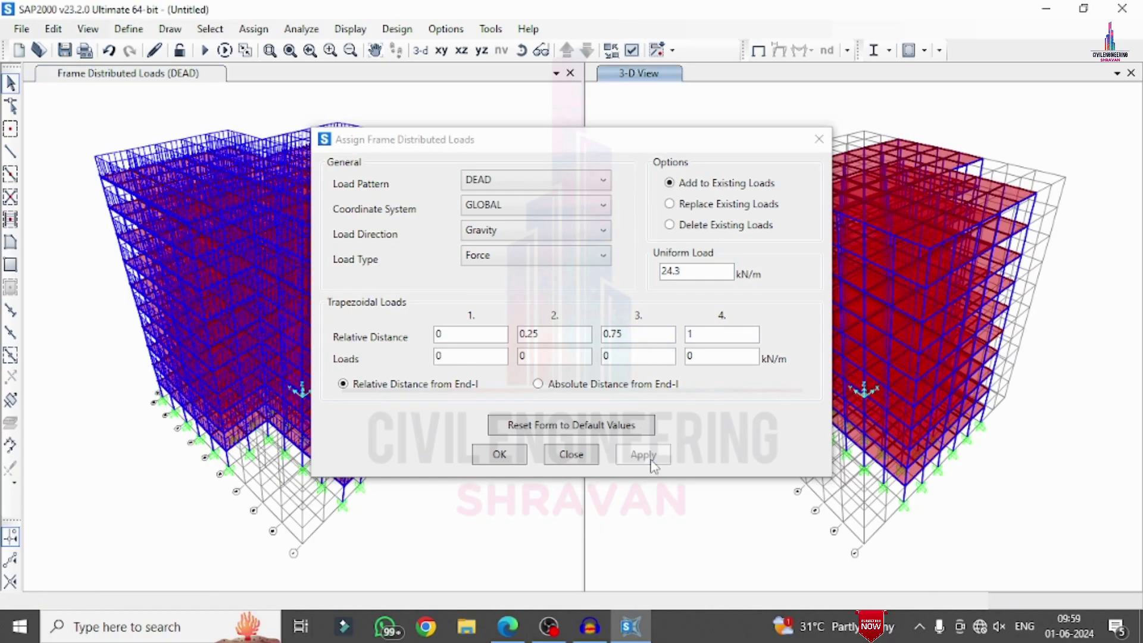
click(526, 454)
Select all slab areas that have area section 150.
click(210, 29)
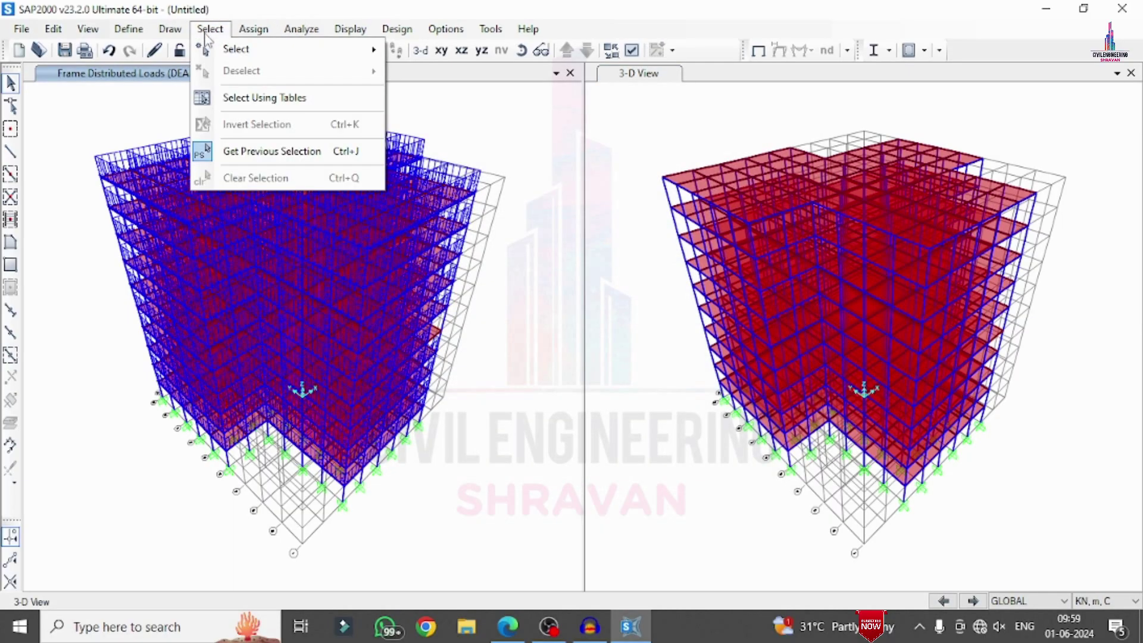
mouse_move(246, 54)
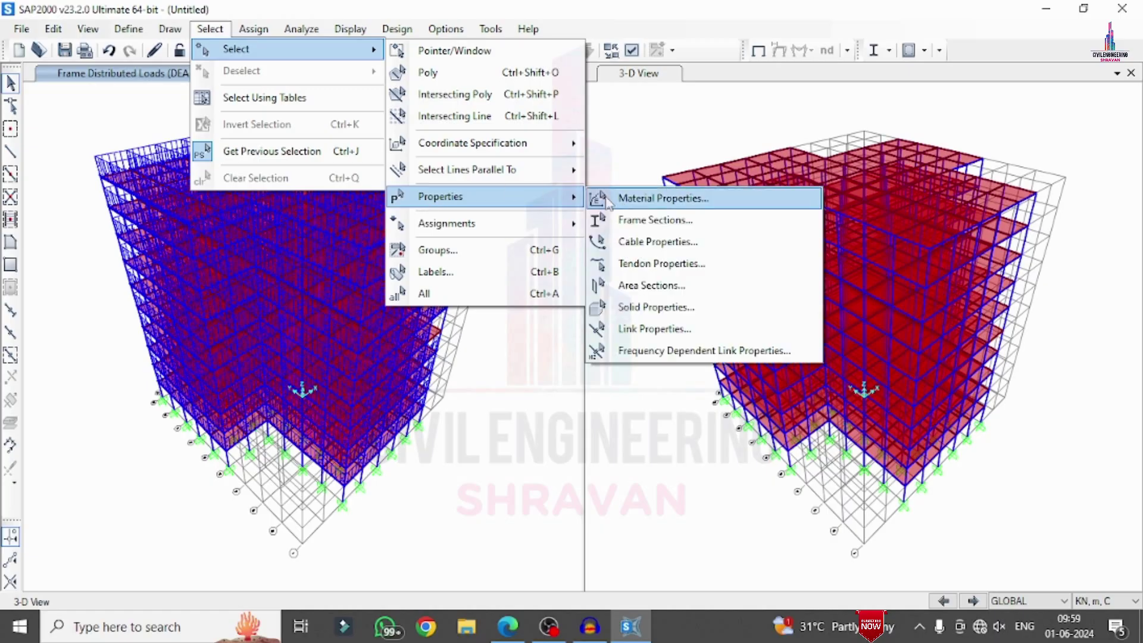
click(617, 296)
click(466, 207)
click(516, 483)
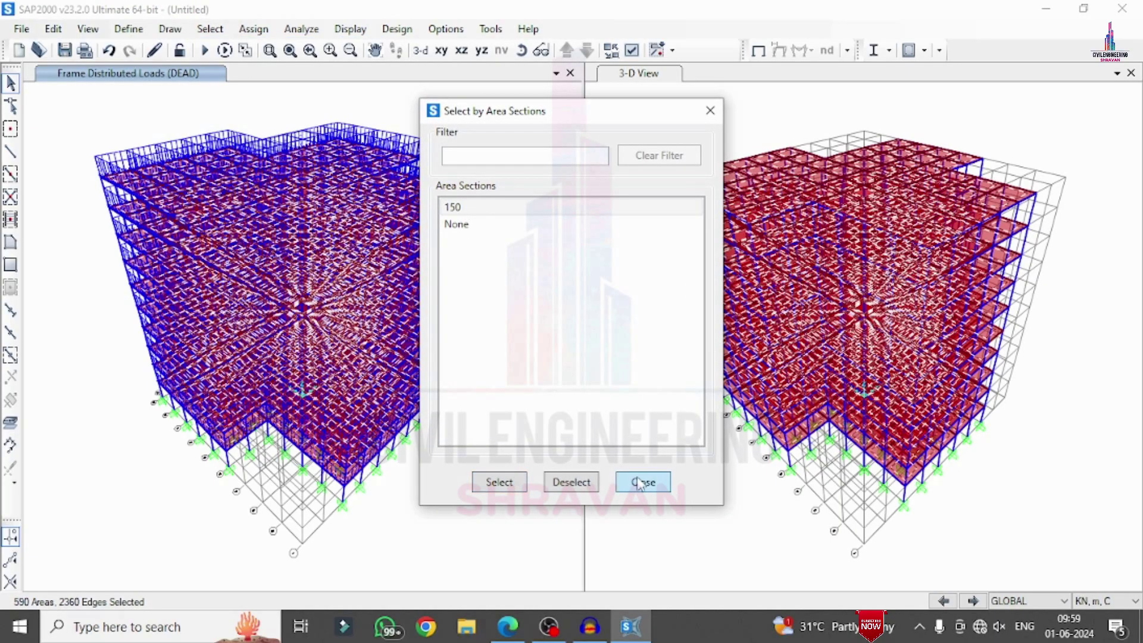
click(638, 481)
Assign a uniform shell load of 2 kN/m² in the gravity direction to the selected slabs under the DEAD pattern.
click(254, 29)
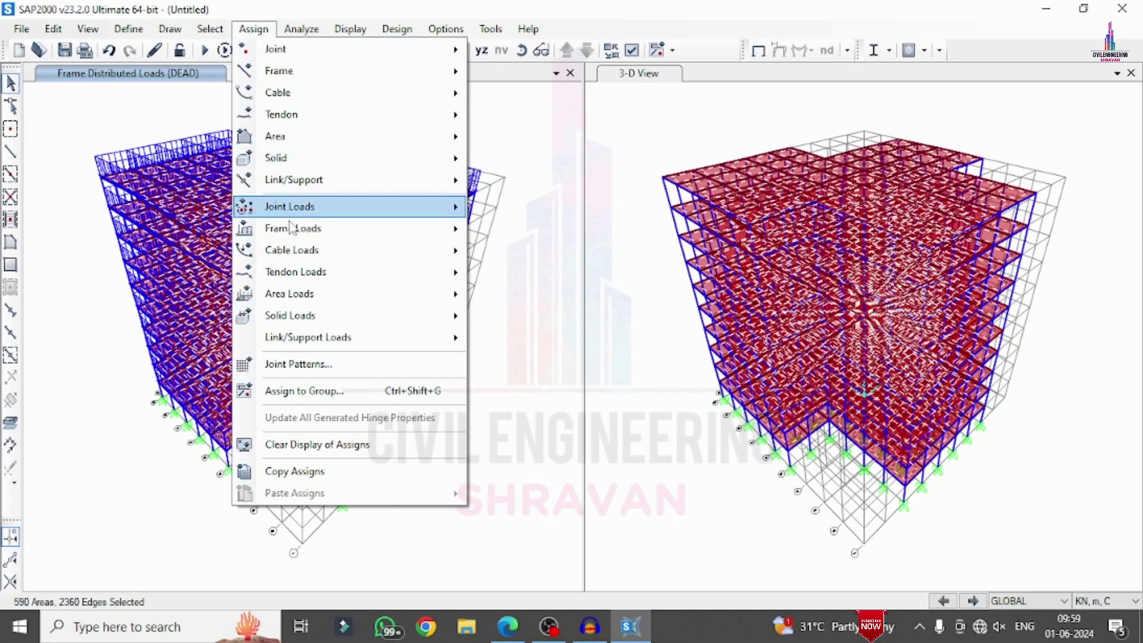
mouse_move(290, 256)
mouse_move(283, 301)
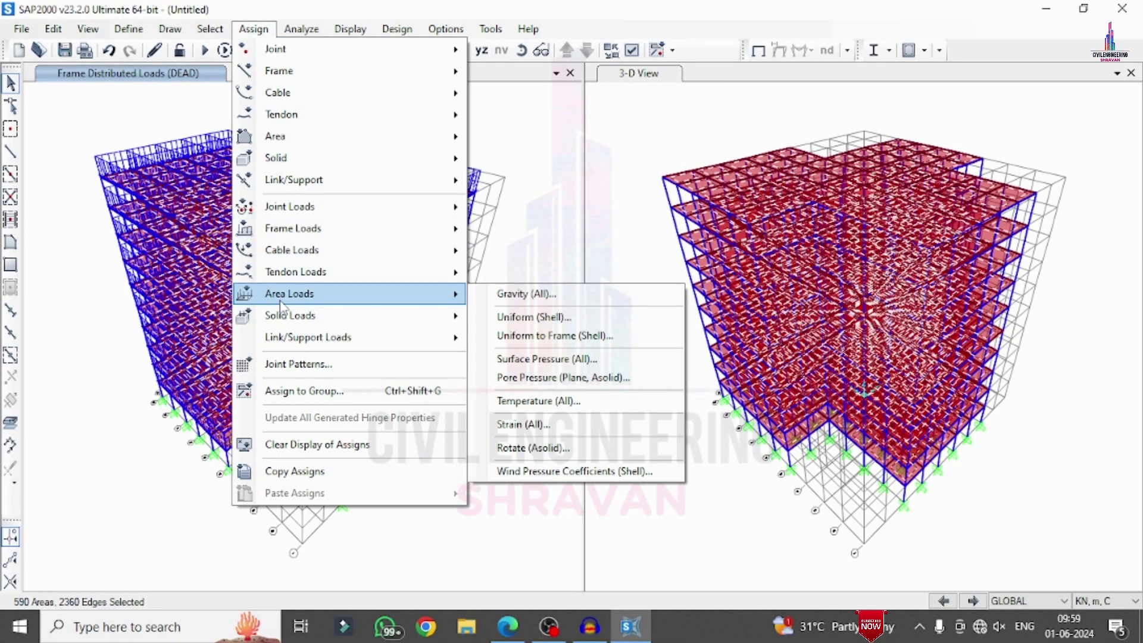
click(533, 317)
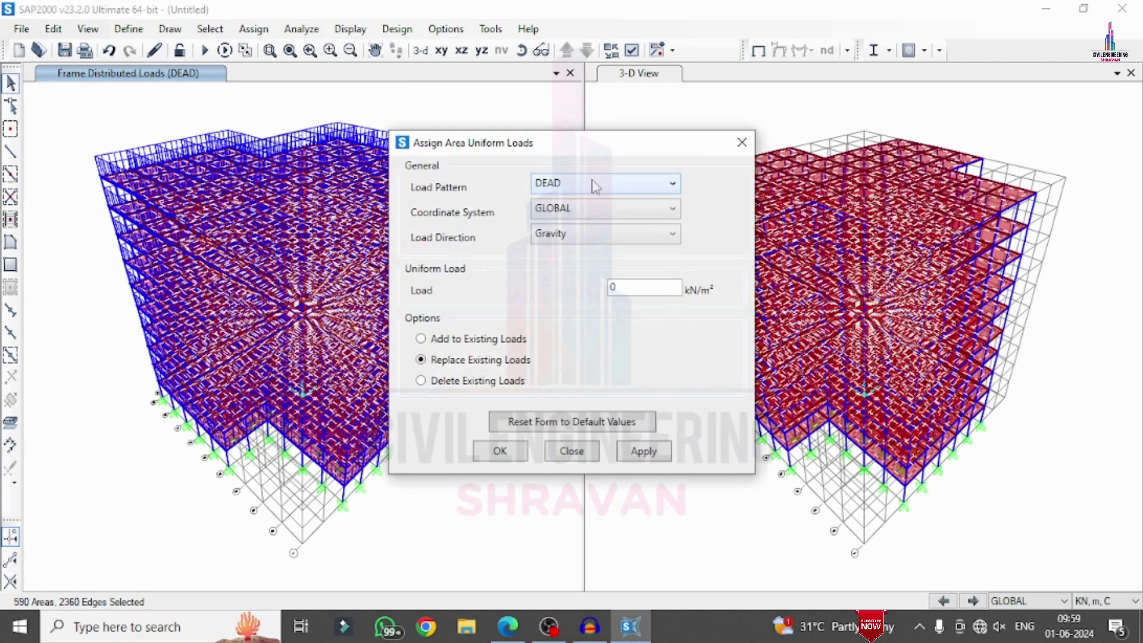
double_click(630, 290)
click(644, 453)
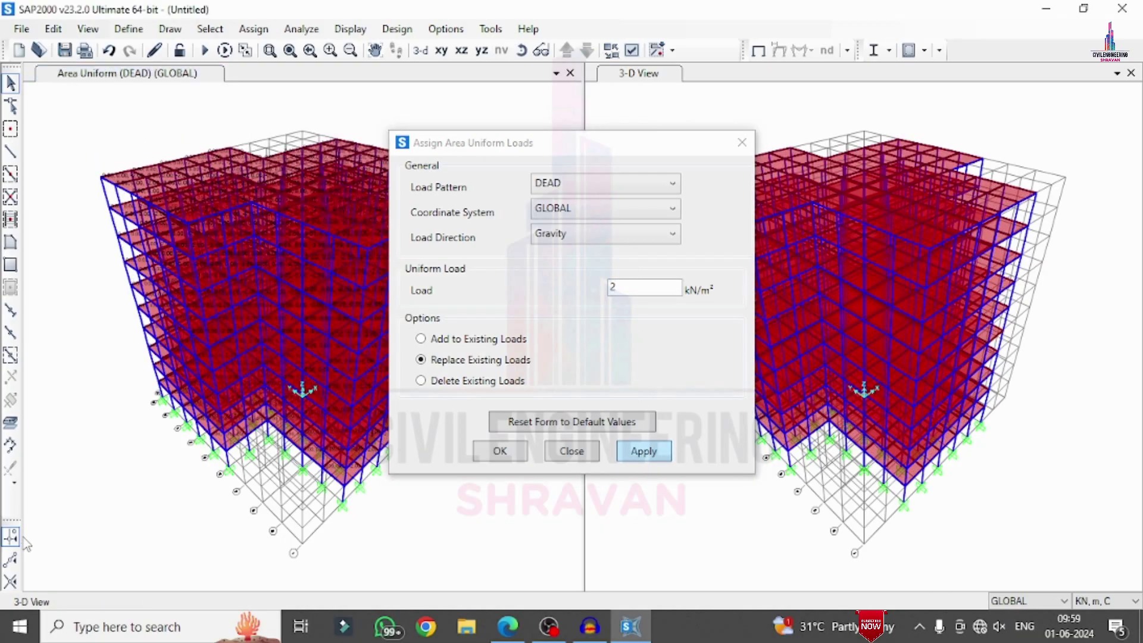
Reselect the slabs and assign them a uniform gravity load of 3.5 kN/m² under the LL pattern.
drag(11, 520, 12, 500)
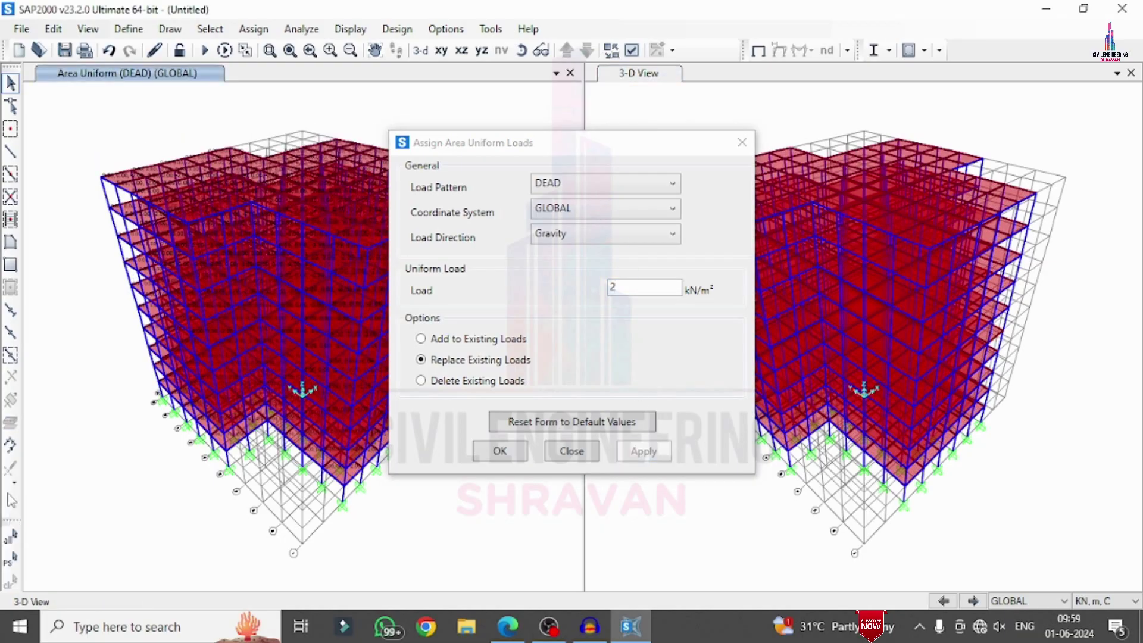
click(9, 561)
click(548, 184)
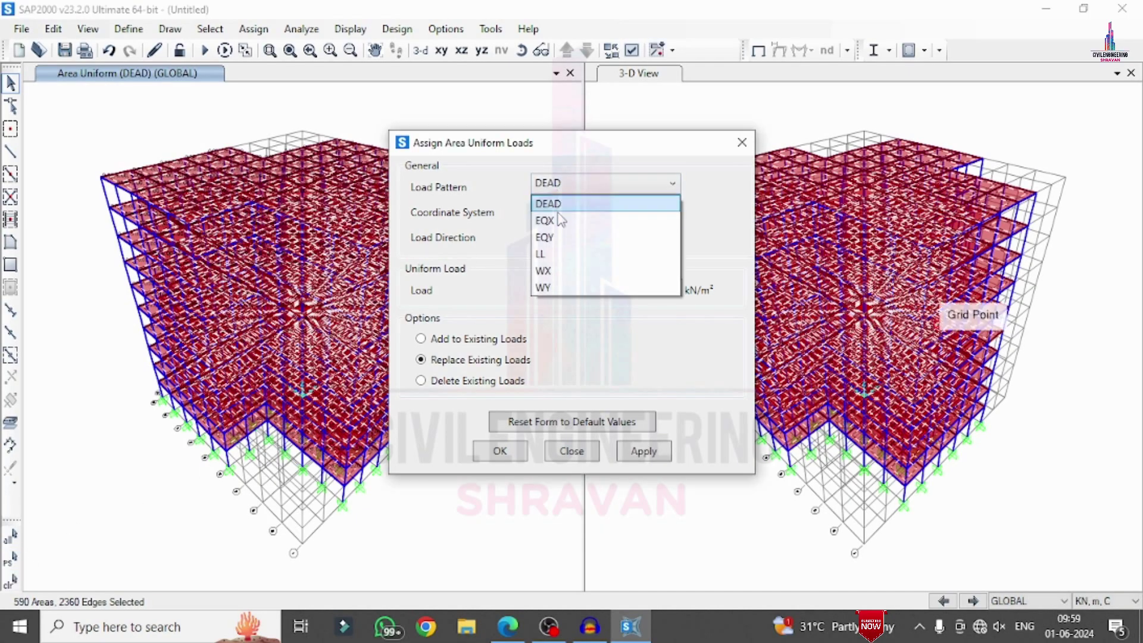
click(547, 239)
double_click(616, 288)
text(3.5)
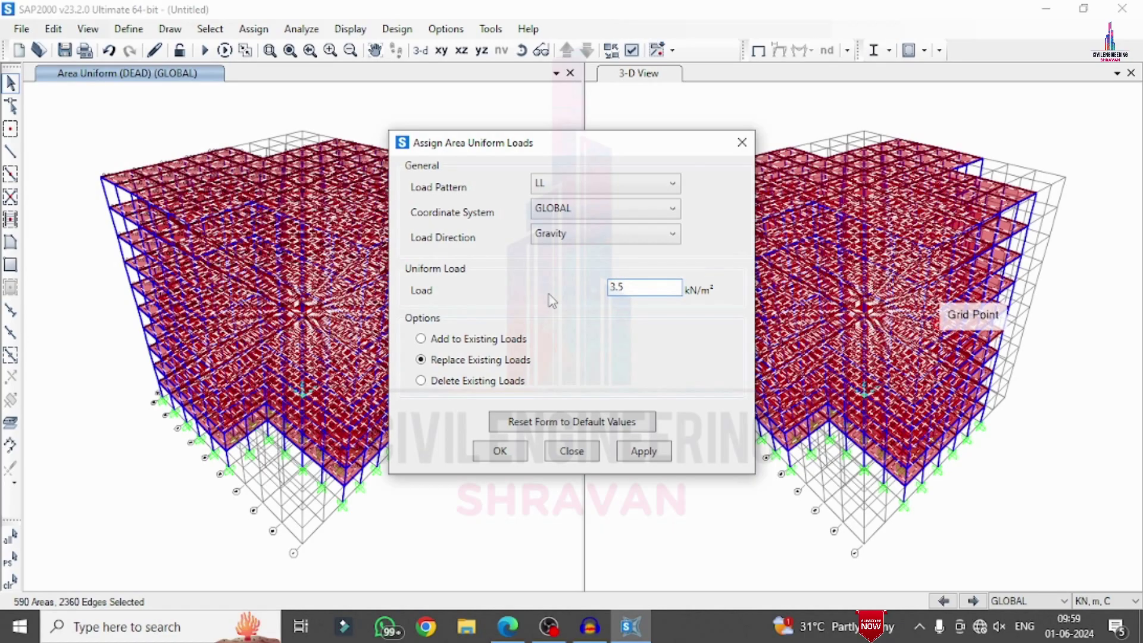
click(663, 456)
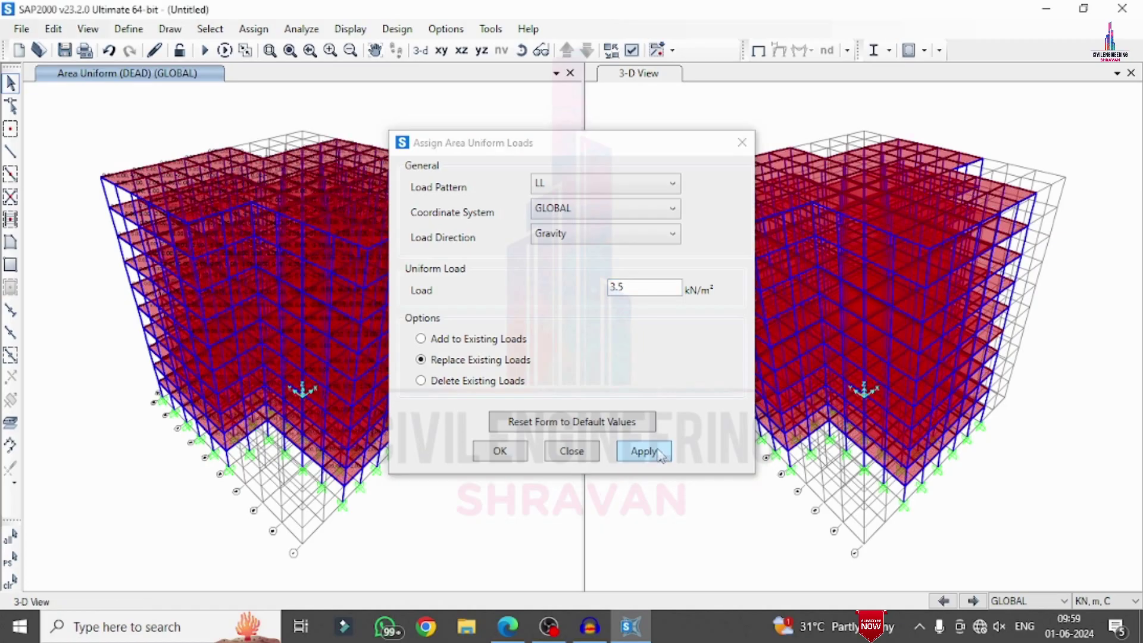
click(499, 451)
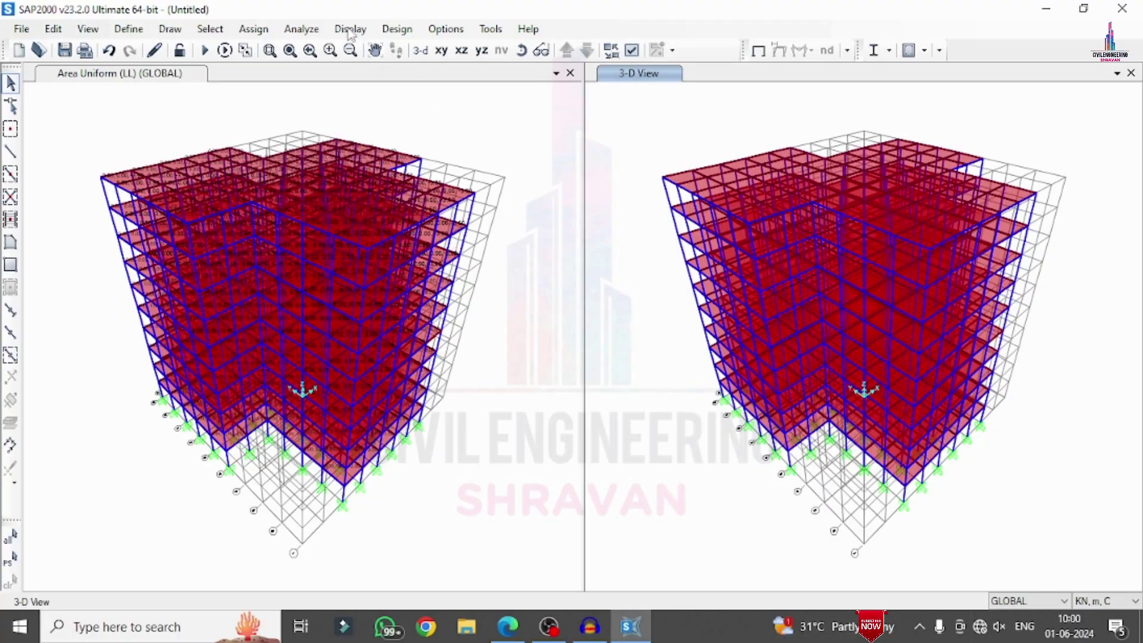
Create the analysis model and run the analysis for all load cases, saving the model file as HOR.
click(302, 29)
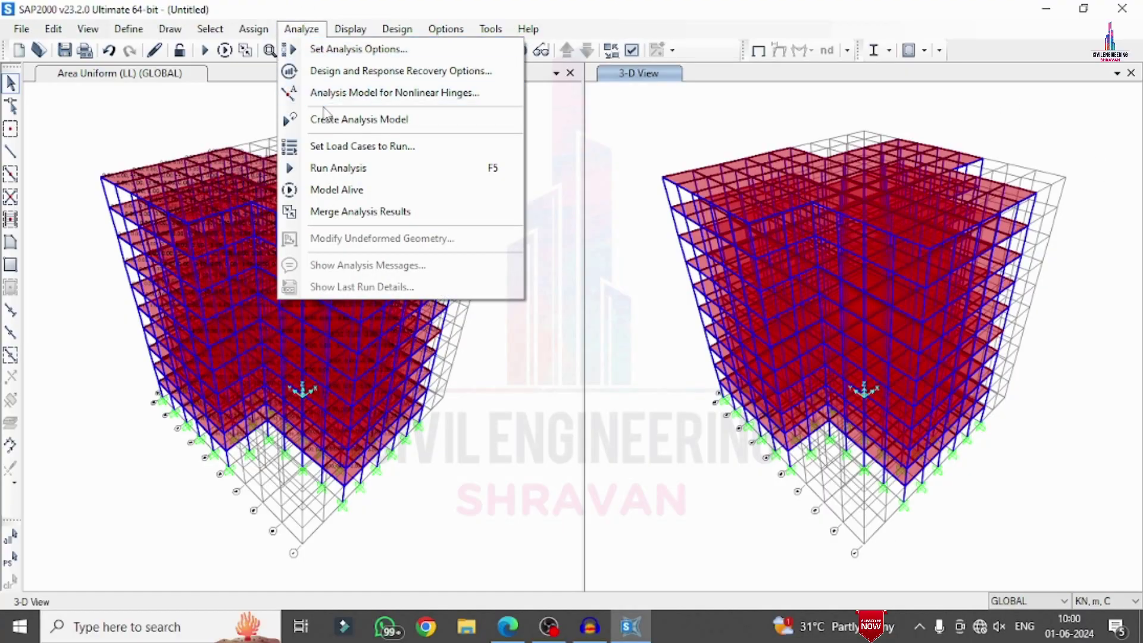
click(334, 122)
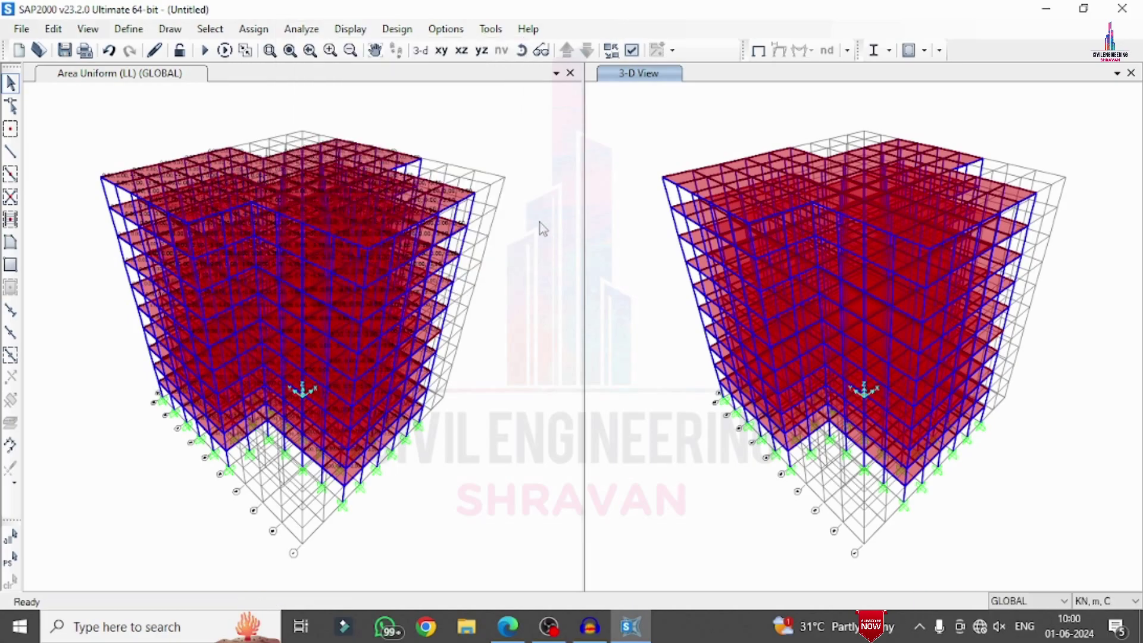
click(296, 31)
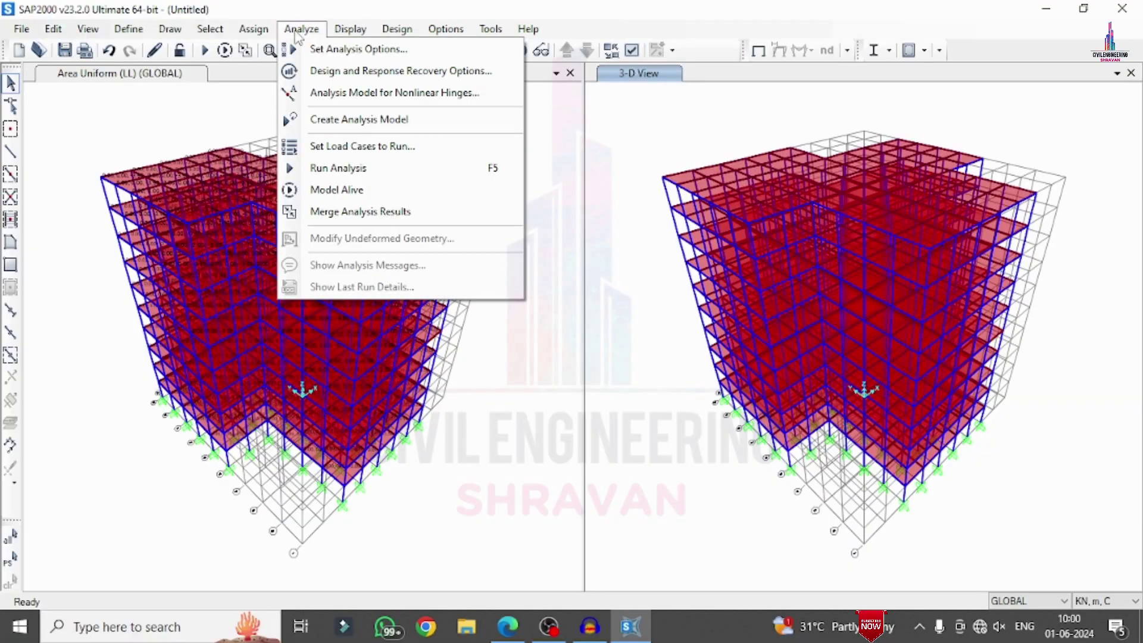
click(334, 172)
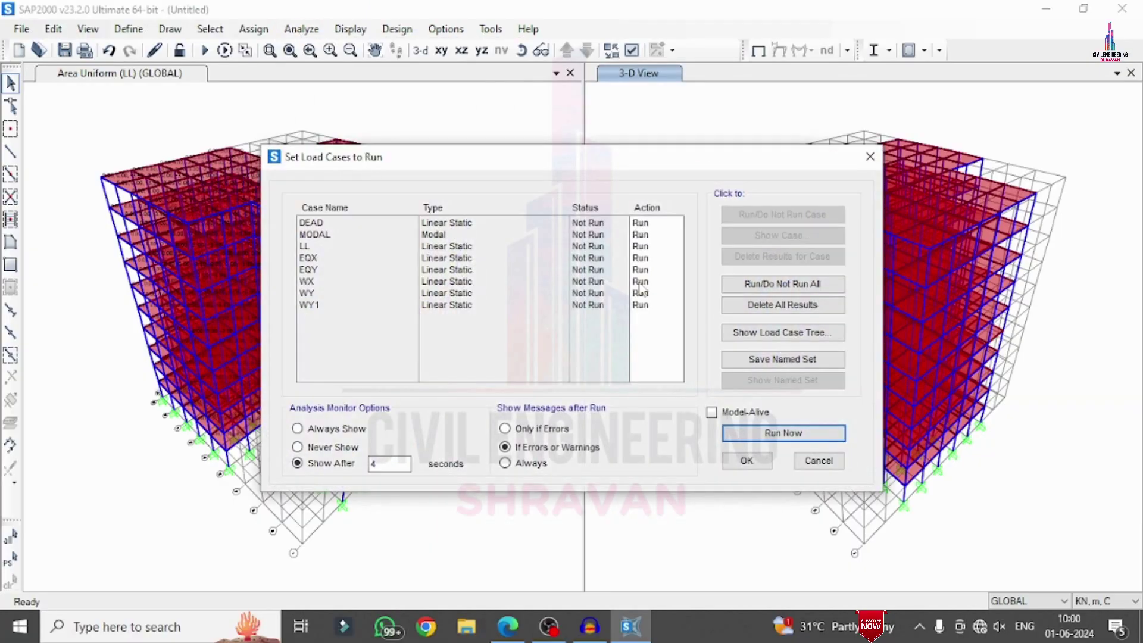
click(771, 433)
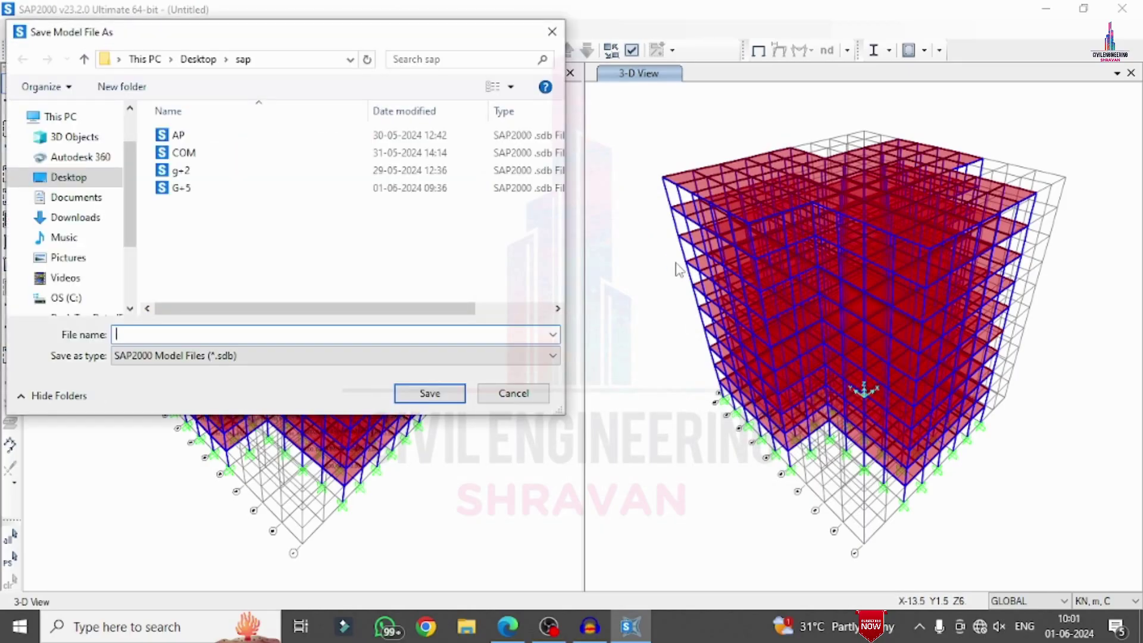
text(HOR)
key(Return)
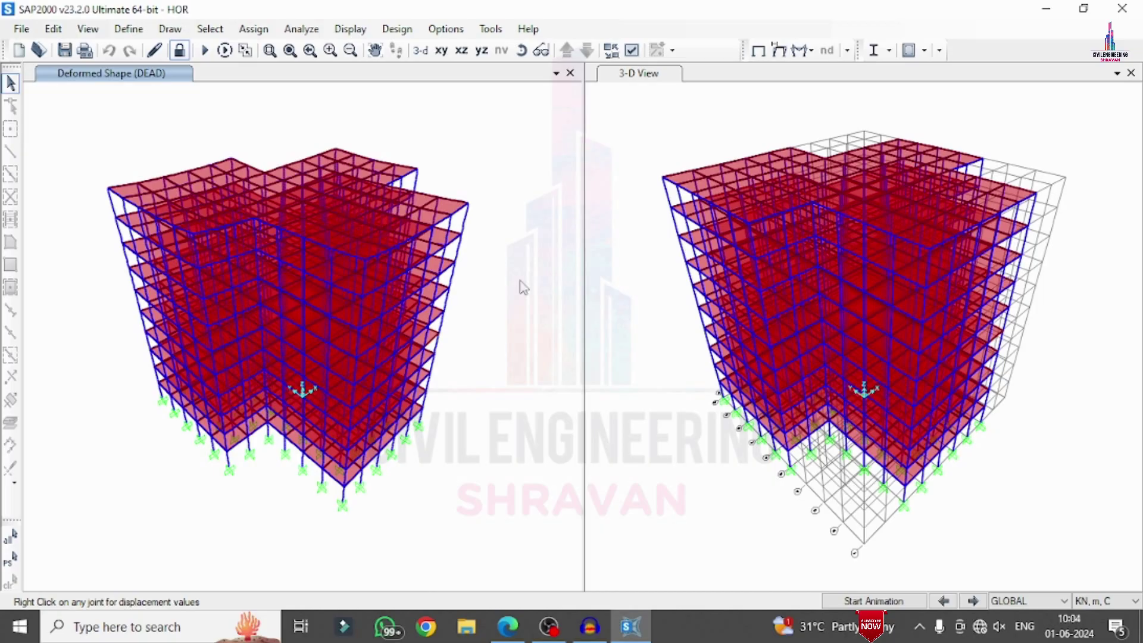
click(352, 29)
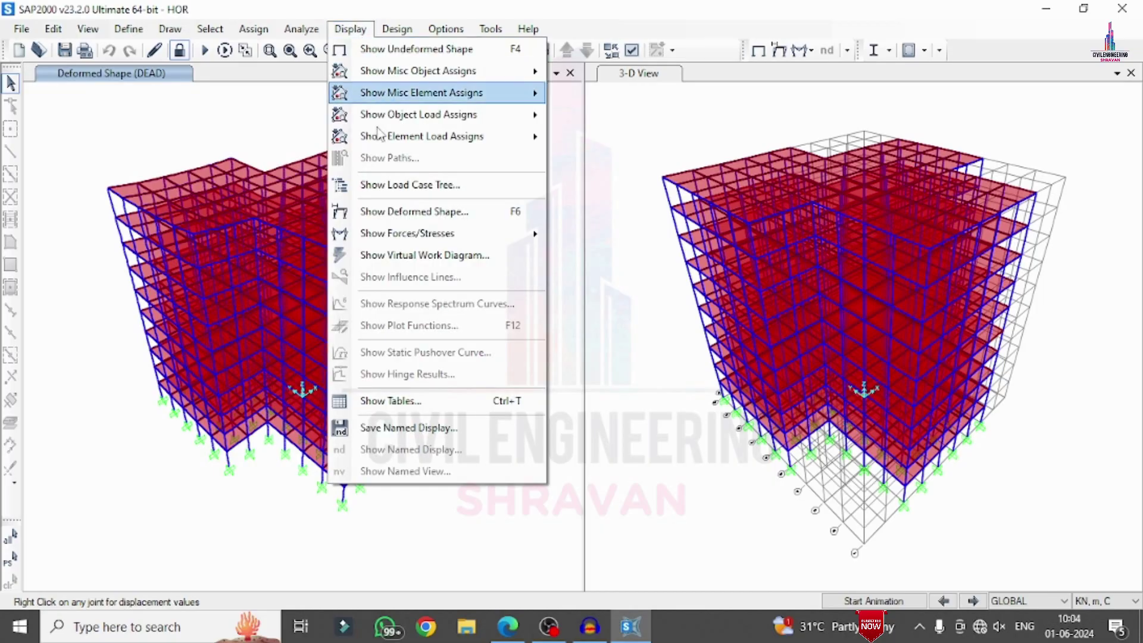
mouse_move(405, 234)
click(589, 233)
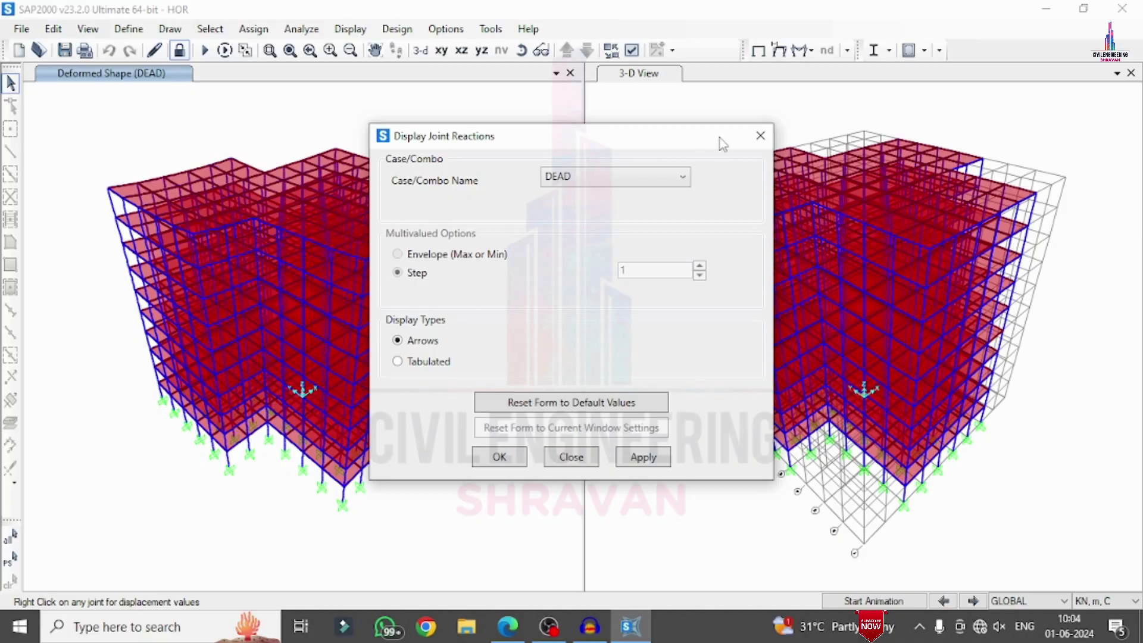
click(761, 136)
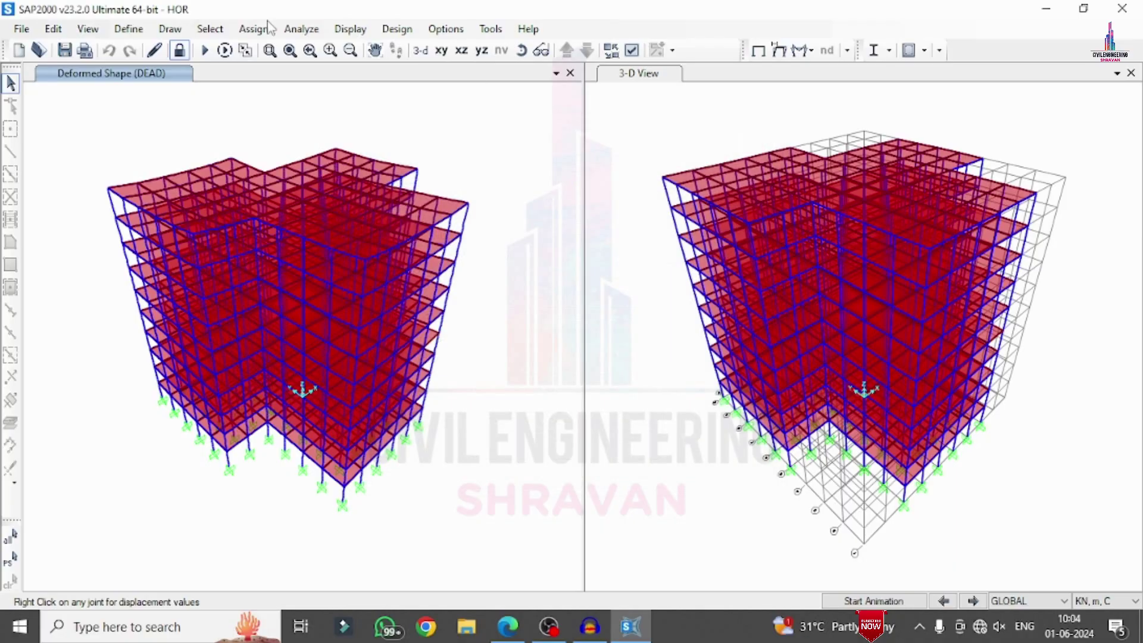
Display the frame force diagrams of the DEAD case as filled diagrams, first Shear 2-2 and after it Moment 3-3.
click(374, 31)
mouse_move(409, 234)
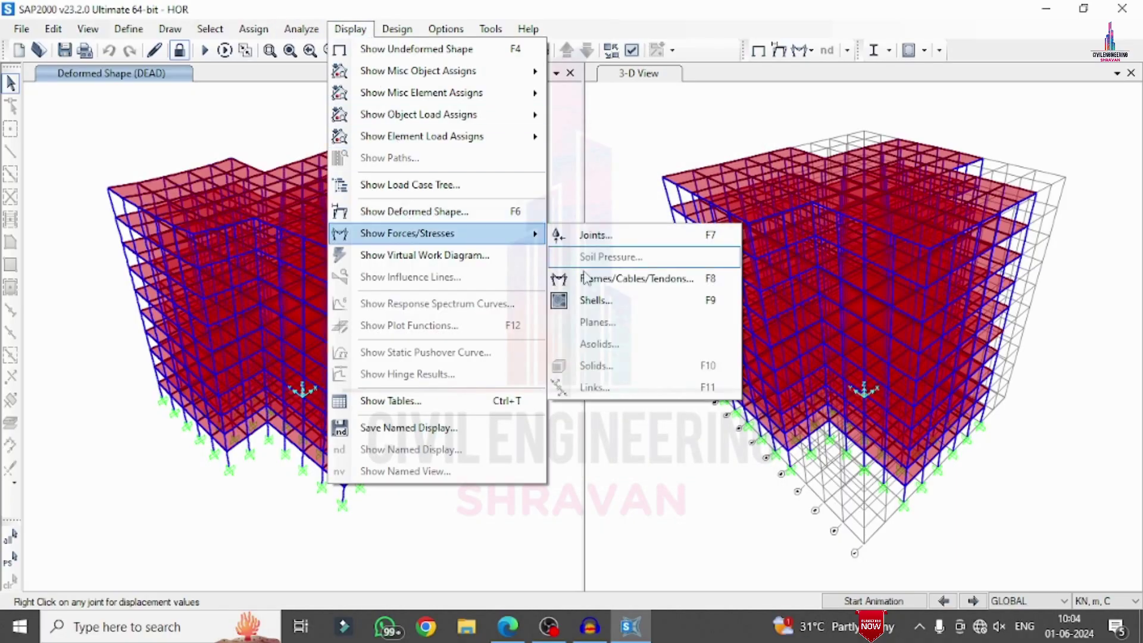
click(586, 278)
click(558, 86)
click(557, 89)
click(425, 322)
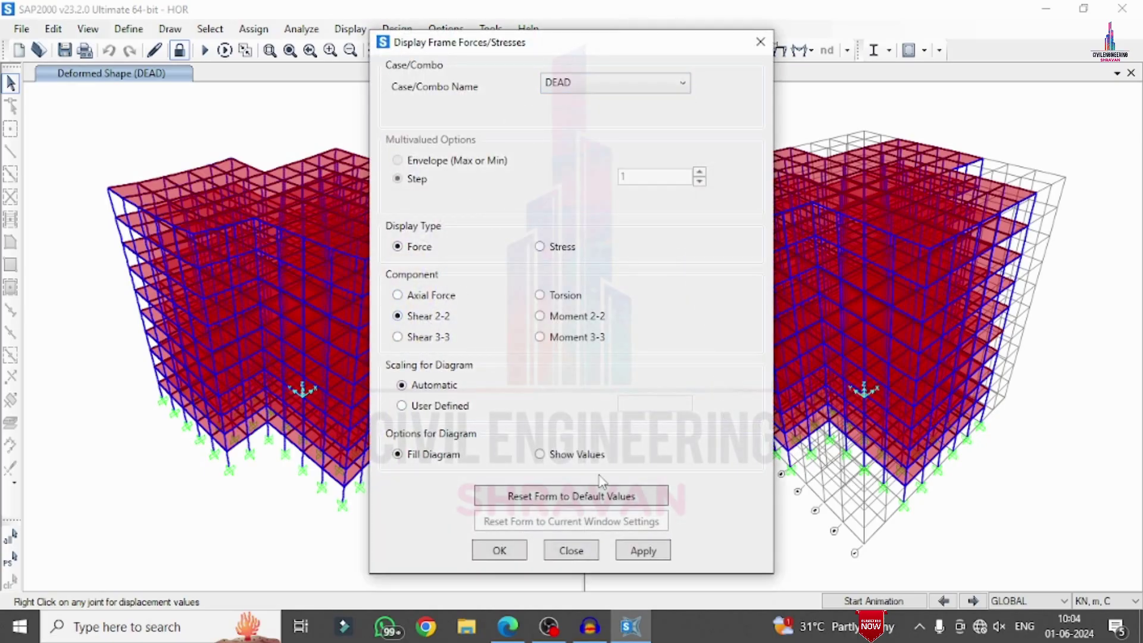
click(658, 557)
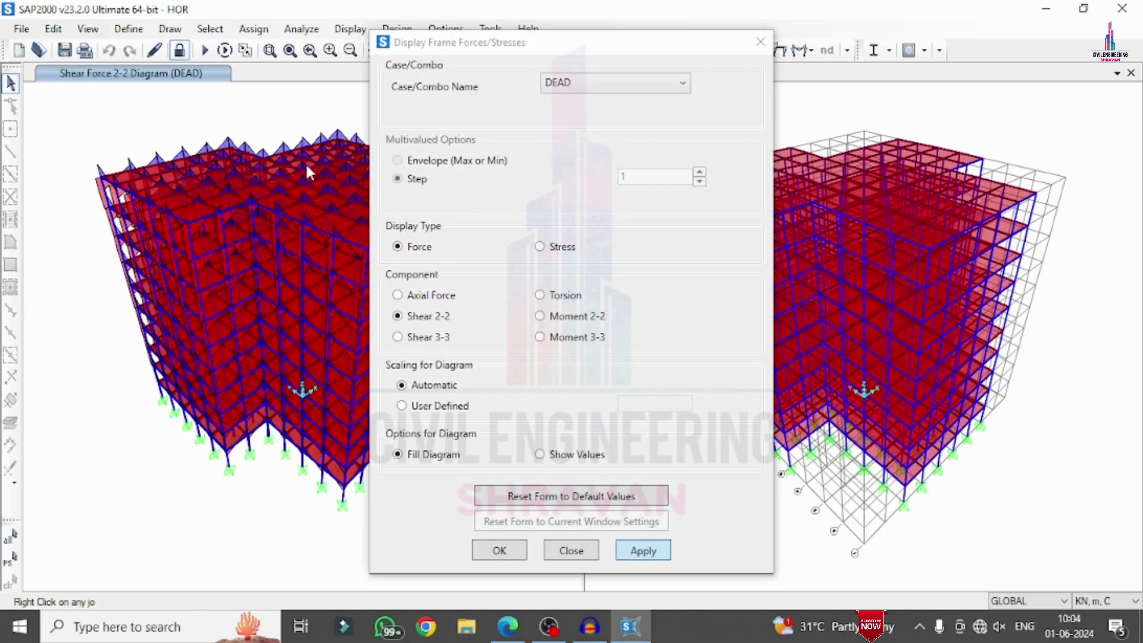
click(543, 339)
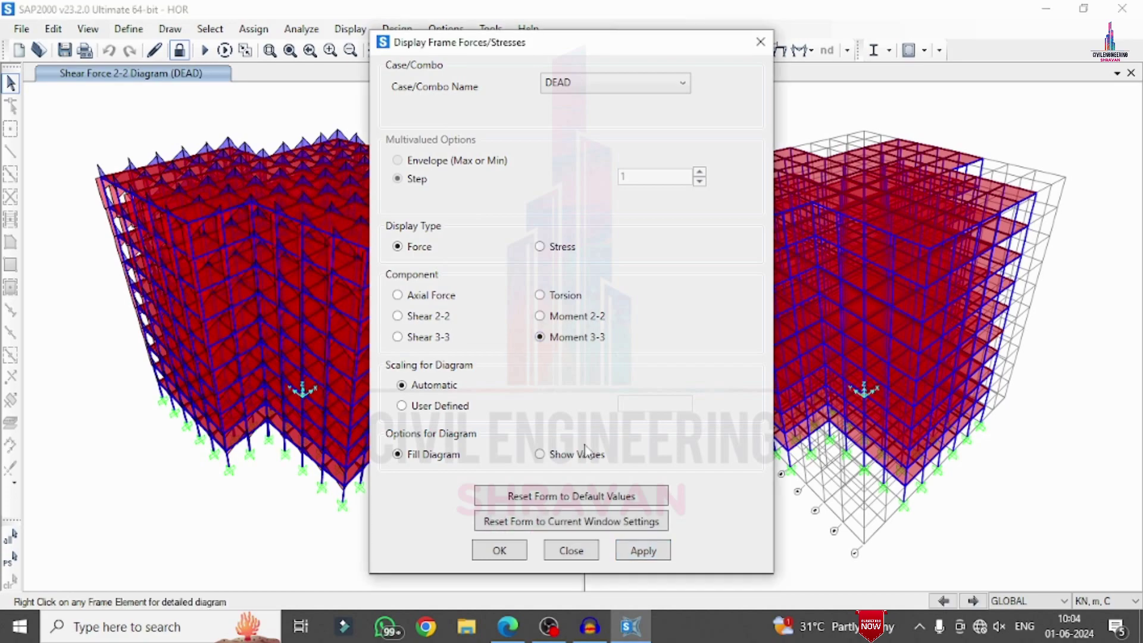
click(661, 551)
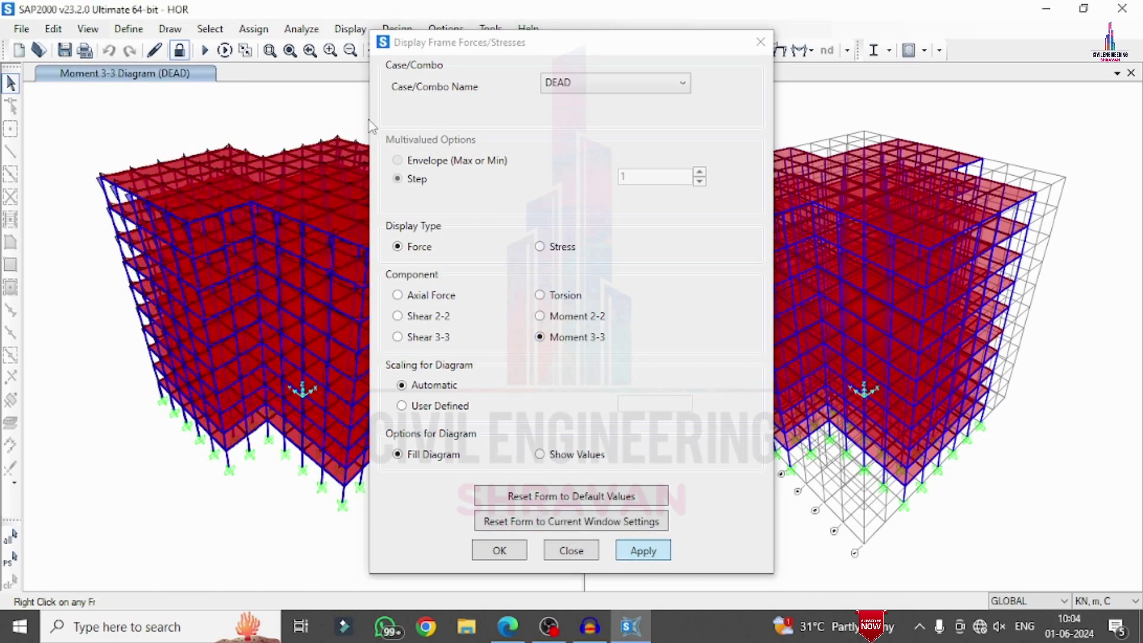
Display the frame torsion diagram of the DEAD case and close the frame forces settings.
click(540, 295)
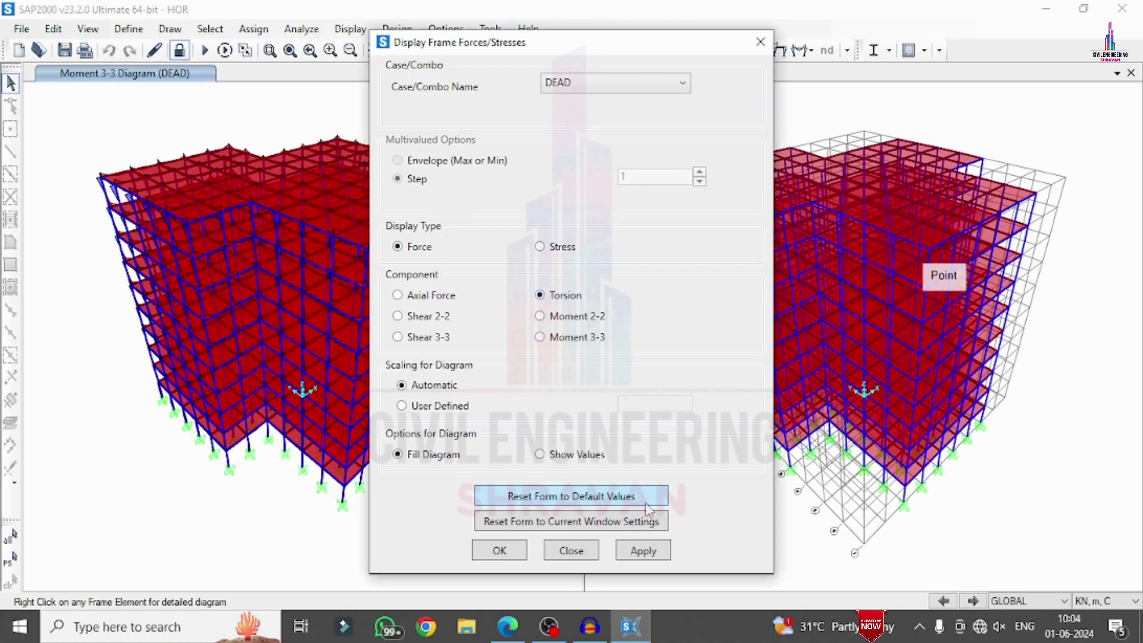
click(652, 554)
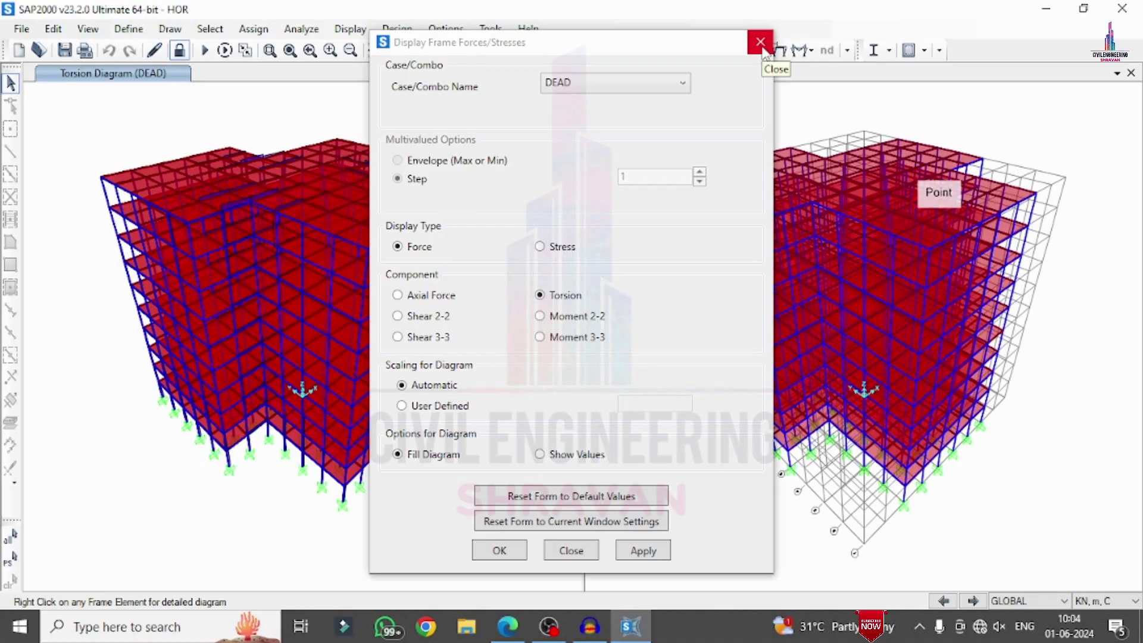
click(761, 43)
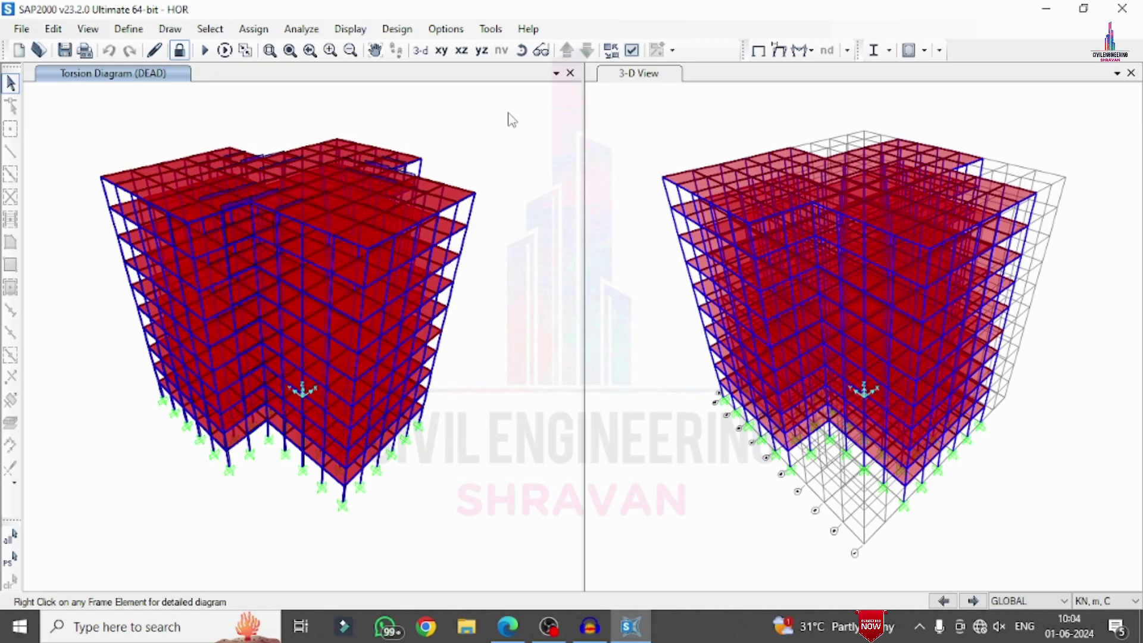
Set the concrete frame design code to Indian IS 456-2000 in the design preferences.
click(396, 28)
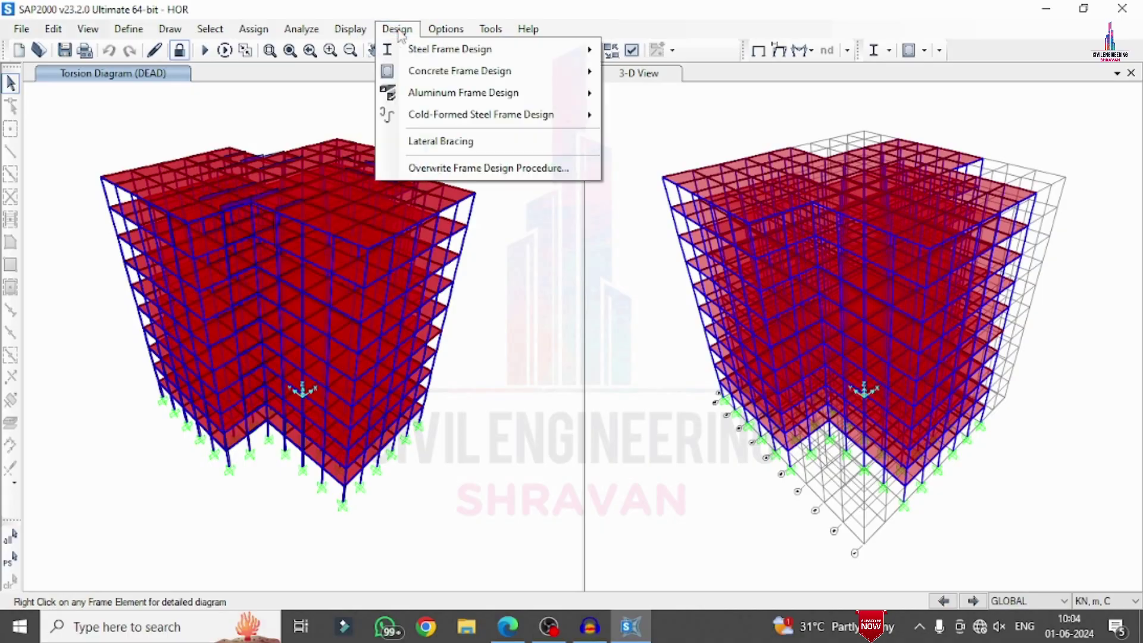
mouse_move(465, 71)
click(657, 83)
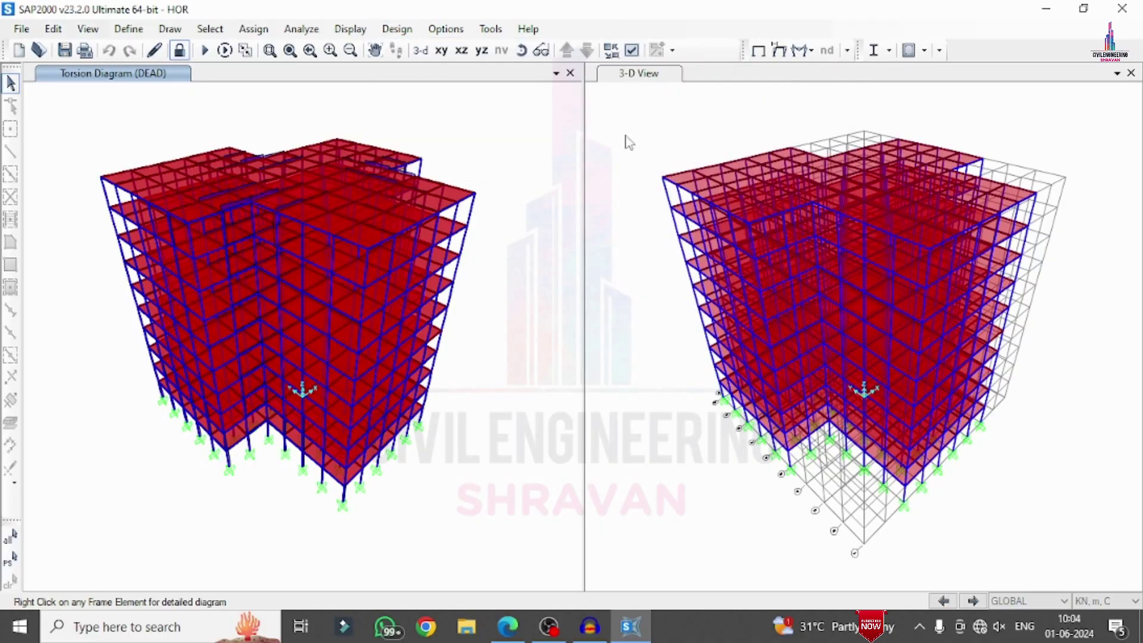
click(569, 127)
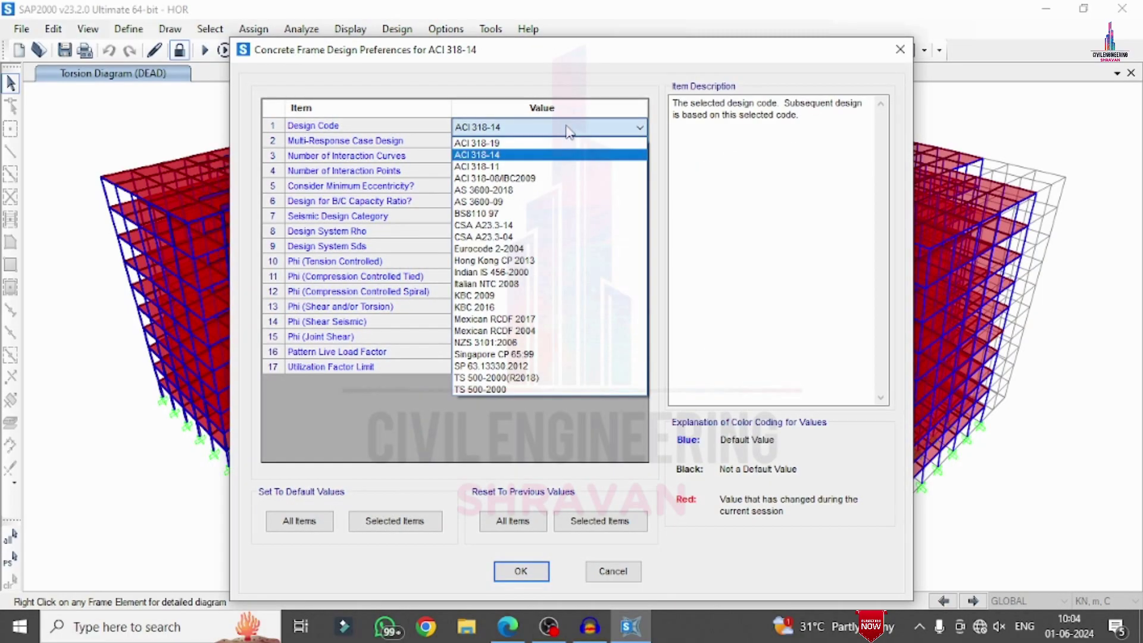
click(511, 295)
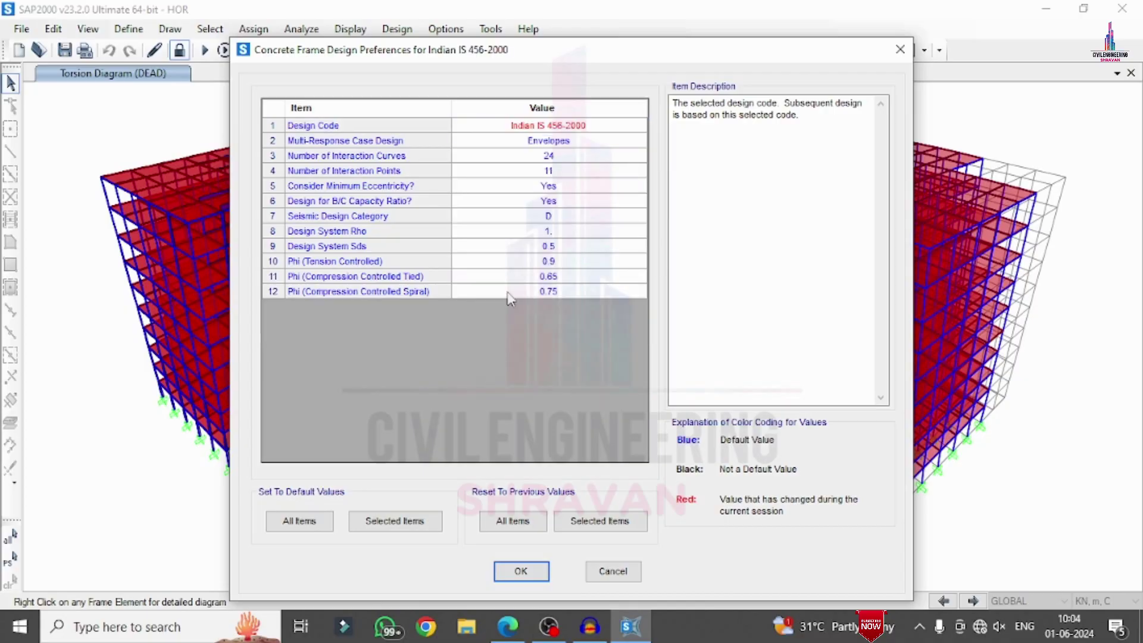
click(519, 571)
Run the concrete frame design check of the whole structure.
click(397, 29)
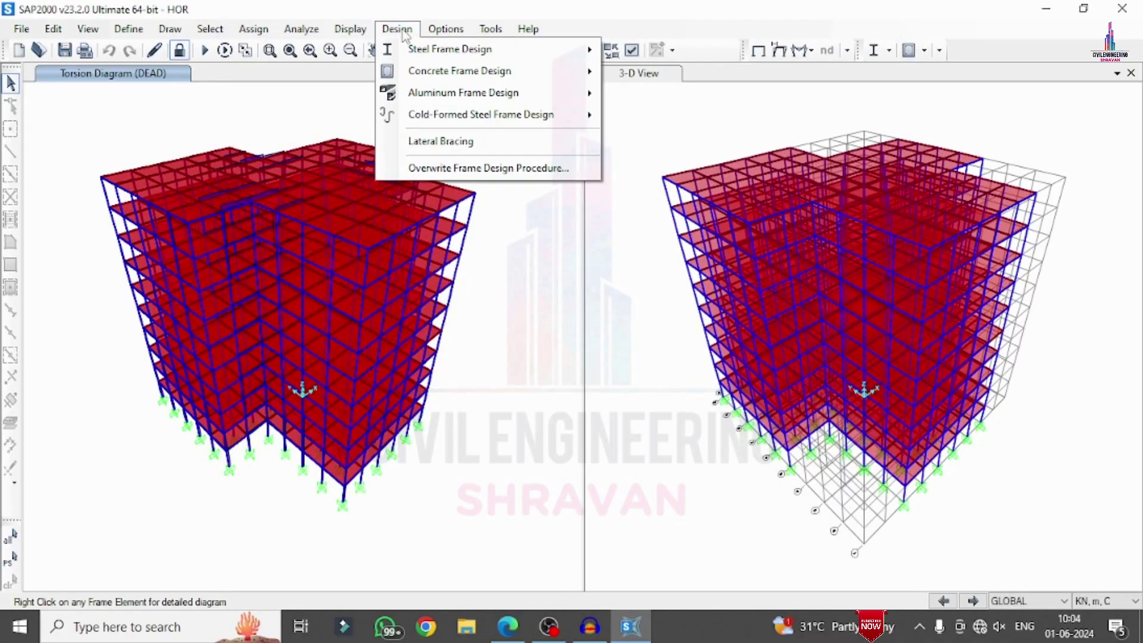
mouse_move(415, 77)
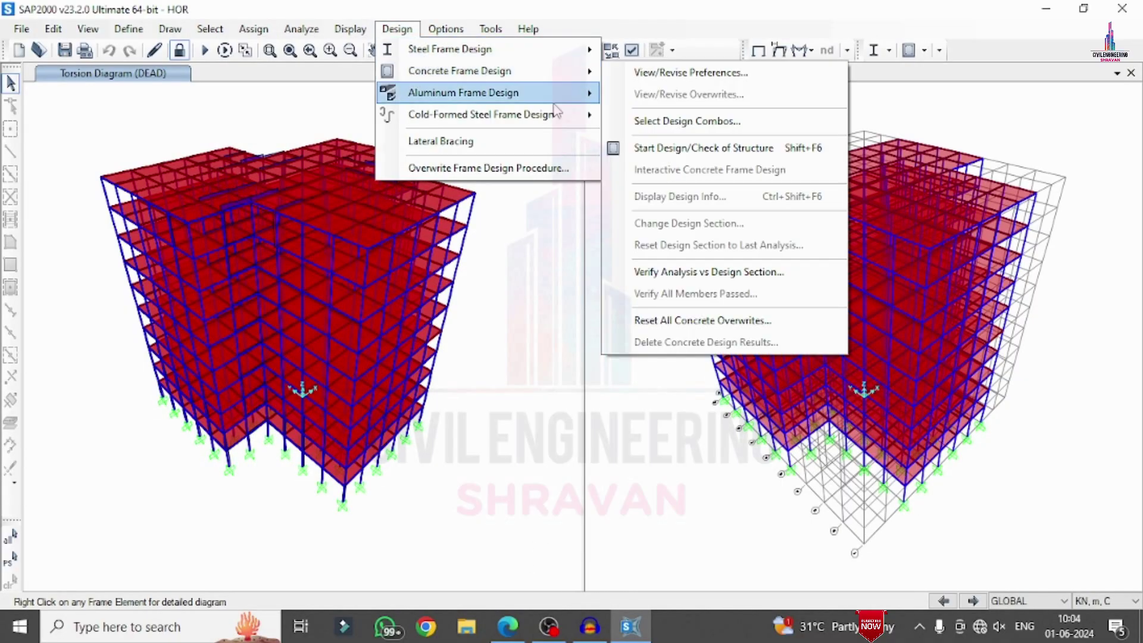
click(677, 148)
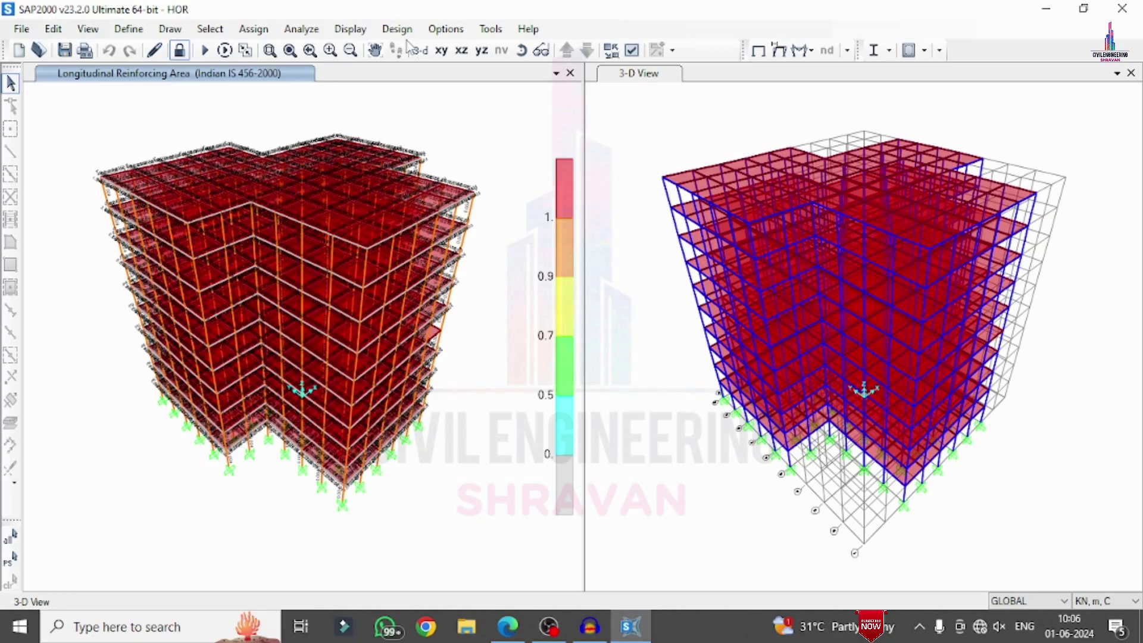
Display the concrete design results on the frame with Rebar Percentage as the design output.
click(351, 28)
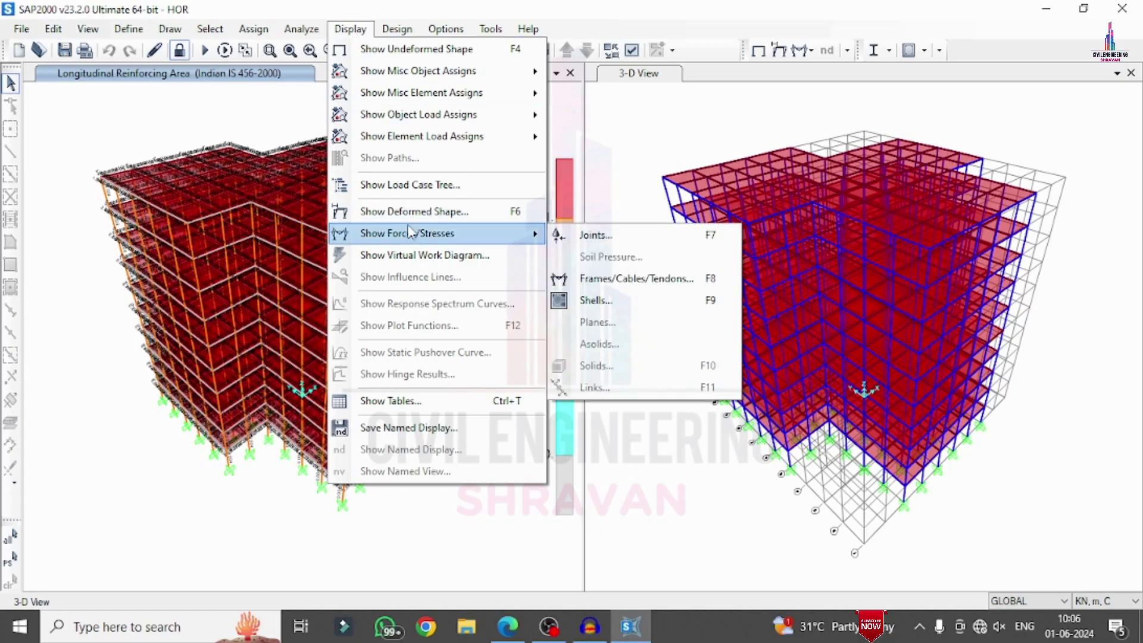
mouse_move(397, 29)
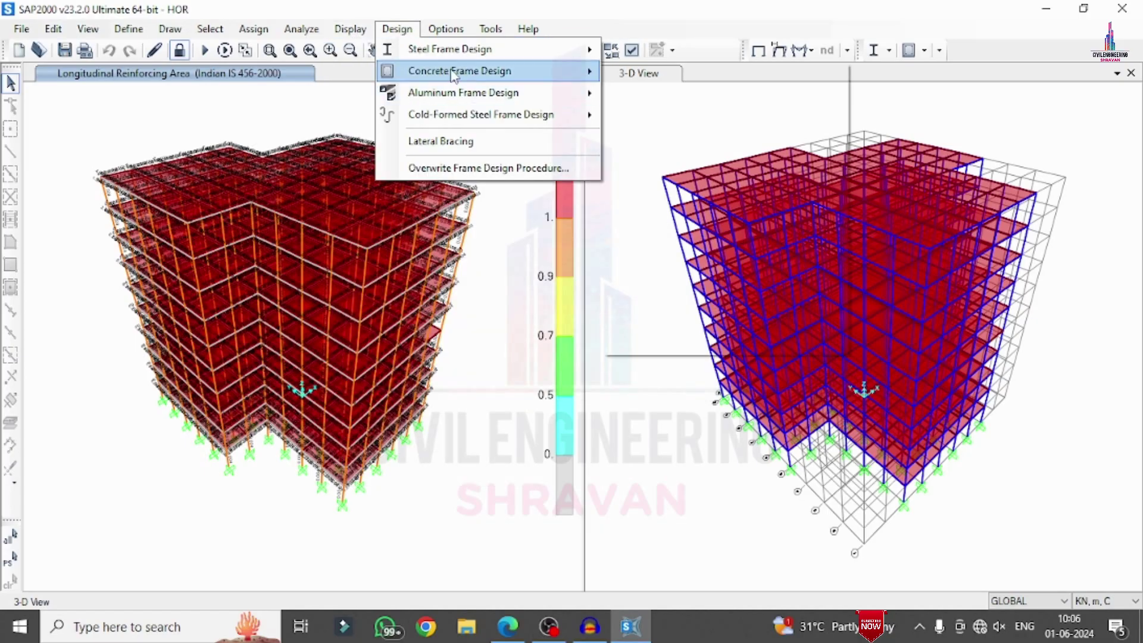
mouse_move(454, 71)
click(649, 198)
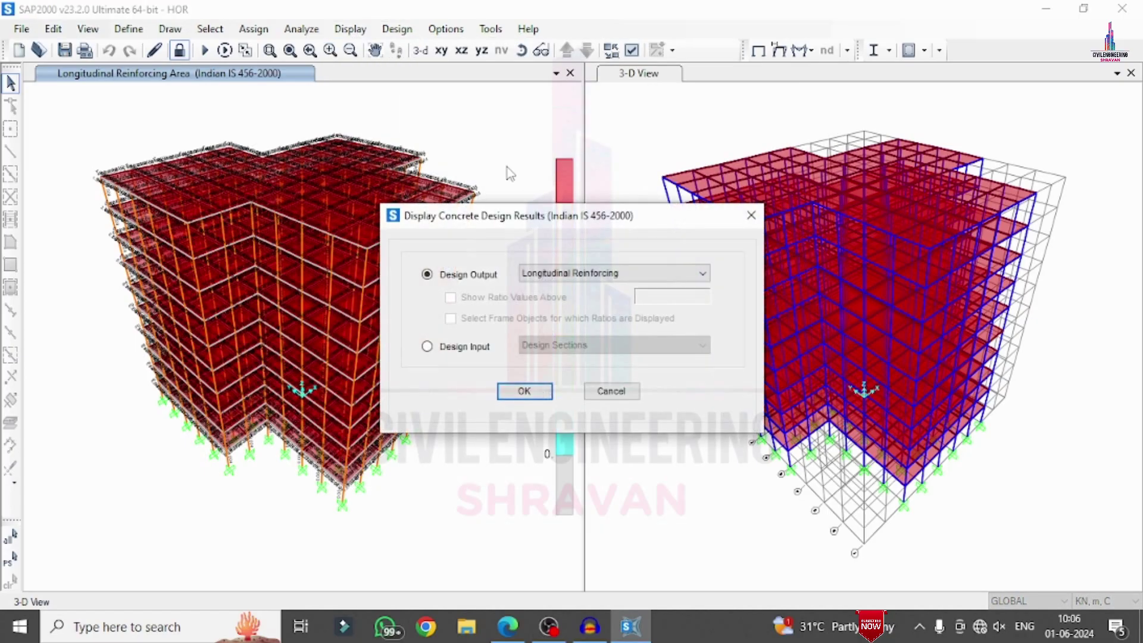
click(551, 272)
click(554, 300)
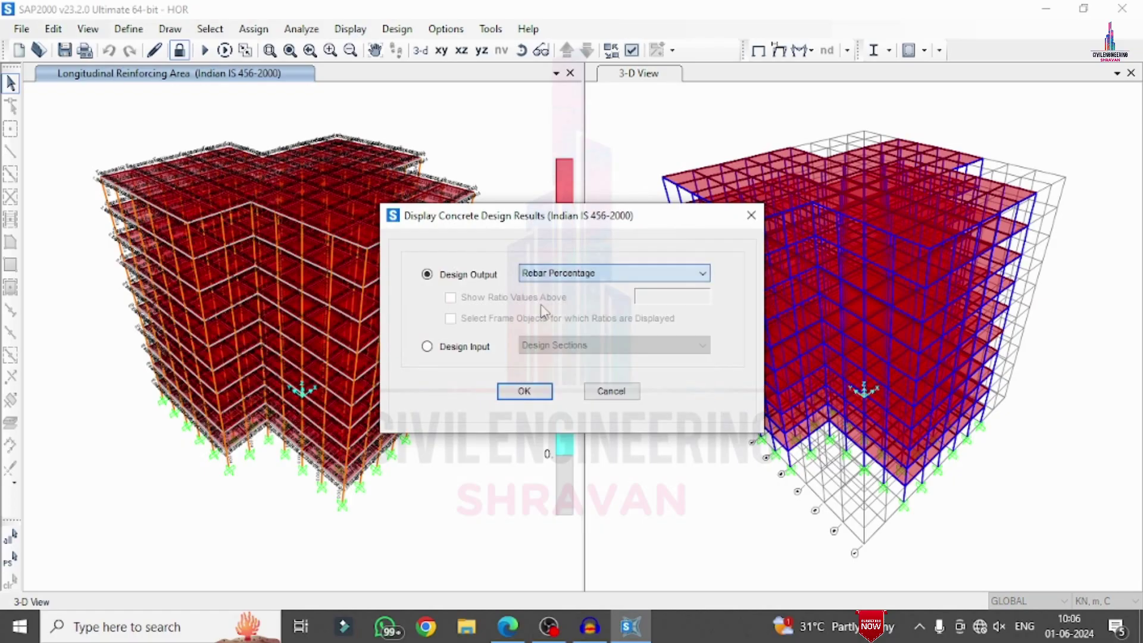
click(539, 391)
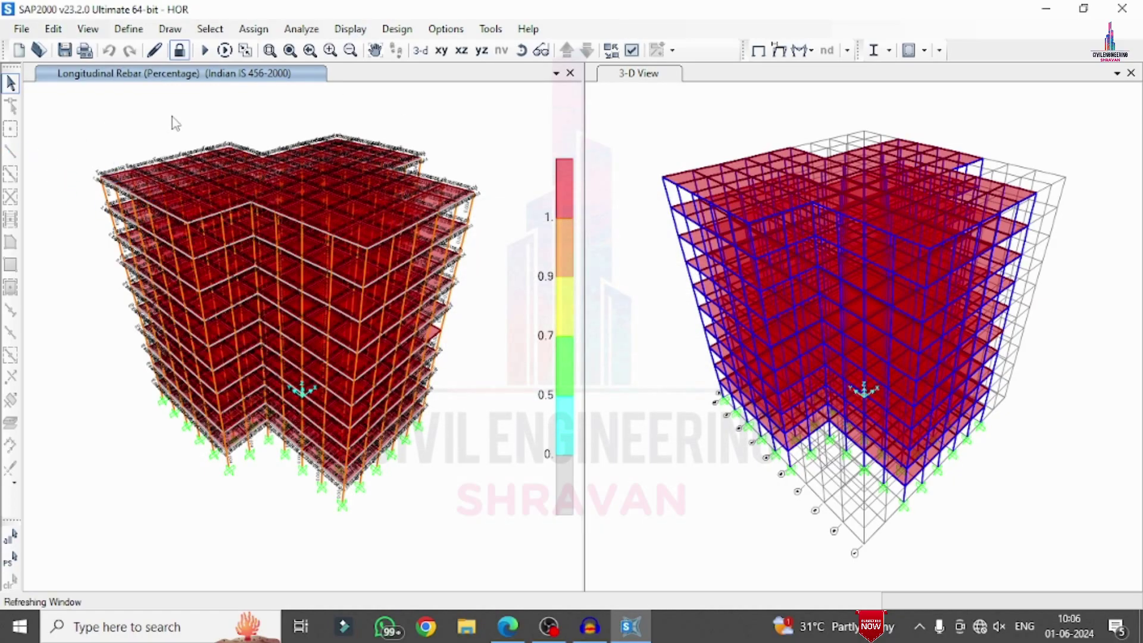